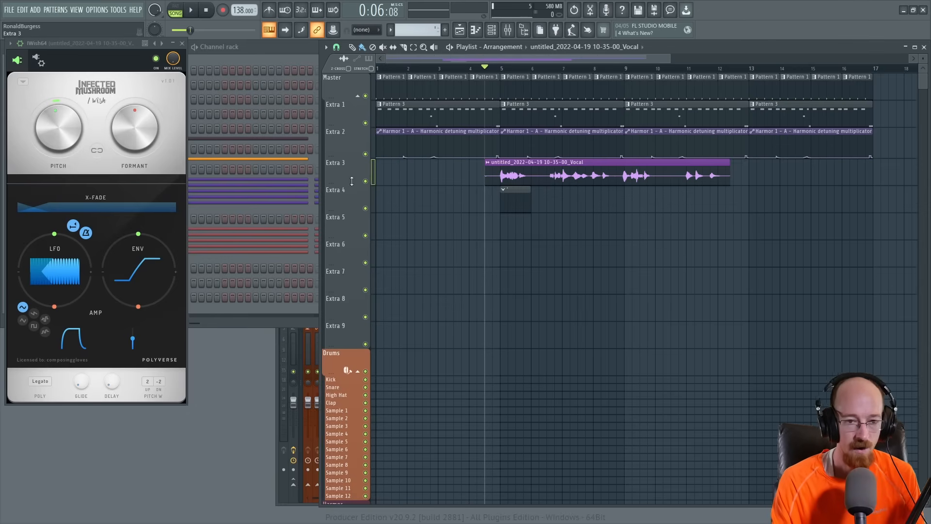
Audition the arrangement with the vocal track Extra 3 muted, and unmute it after playback.
{"action": "left_click", "coordinate": [366, 181]}
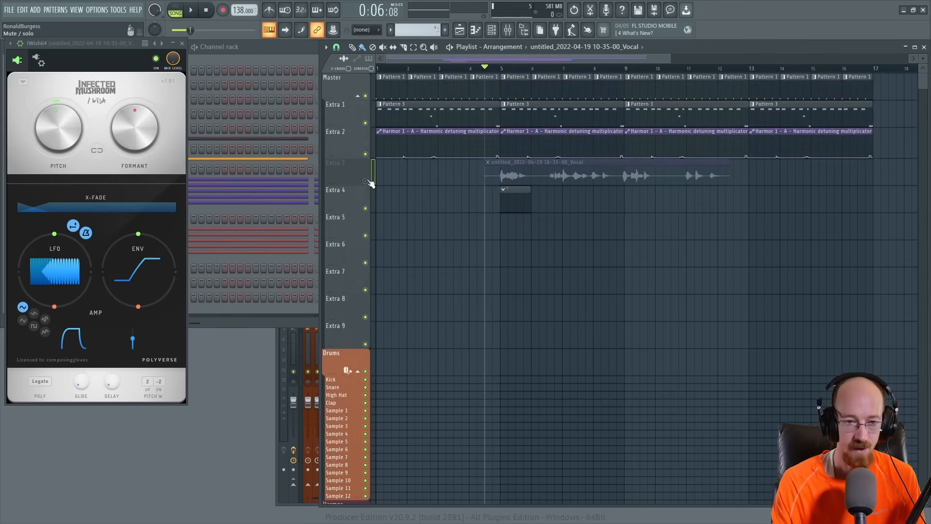
{"action": "key", "text": "space"}
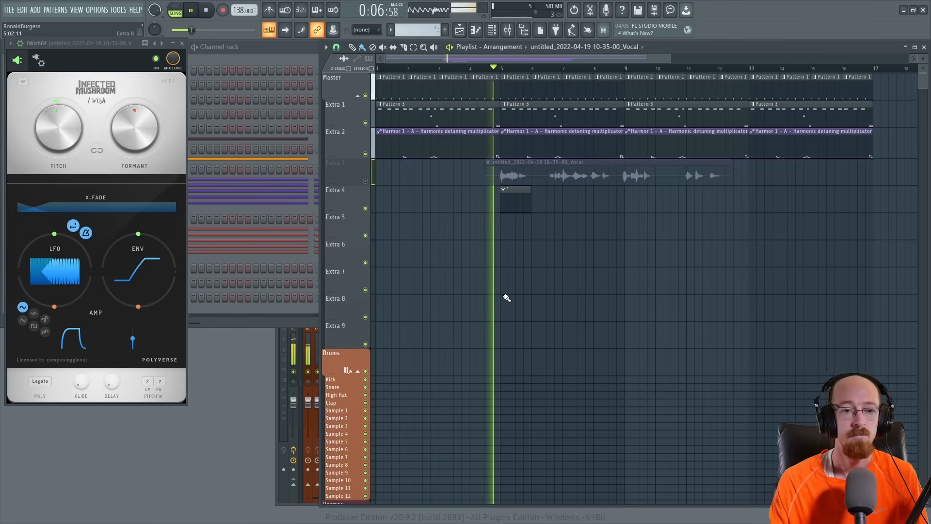
{"action": "key", "text": "space"}
{"action": "left_click", "coordinate": [366, 181]}
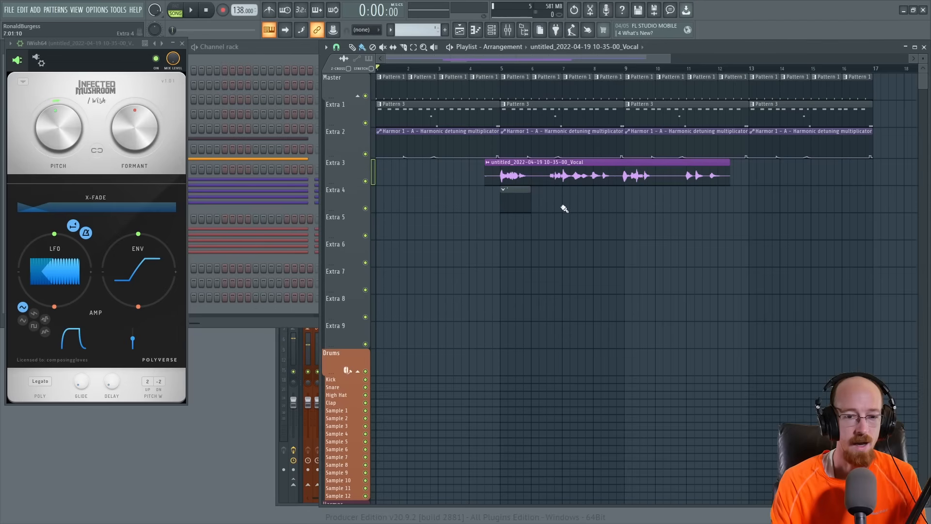
Play the arrangement with the vocal included, starting just before bar 5.
{"action": "left_click", "coordinate": [494, 69]}
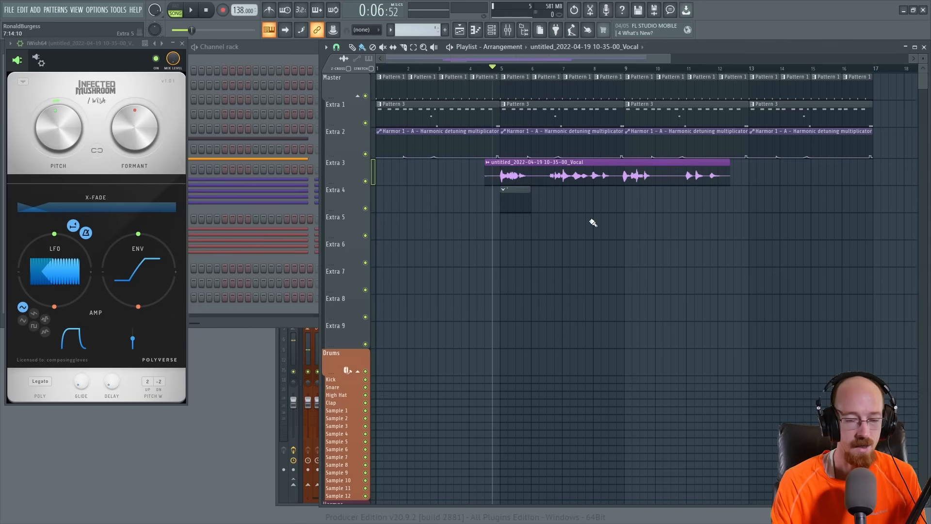
{"action": "key", "text": "space"}
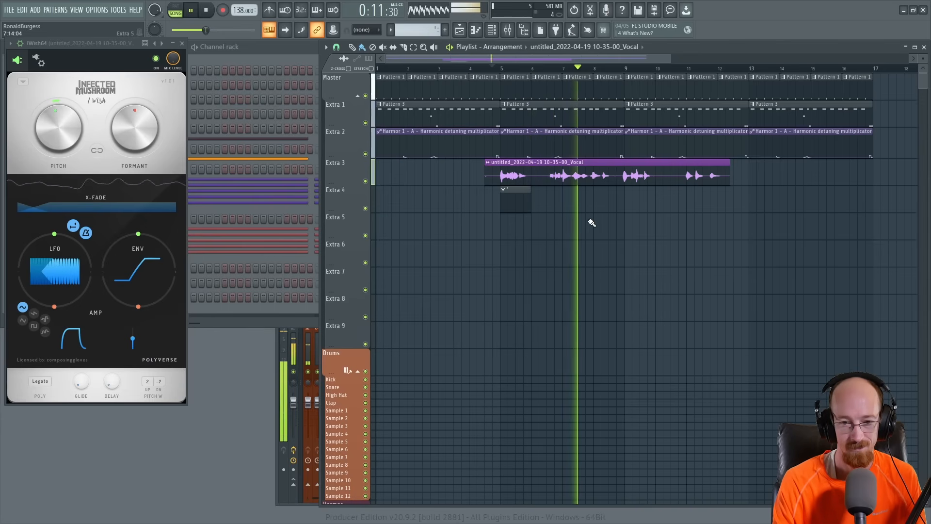
{"action": "key", "text": "space"}
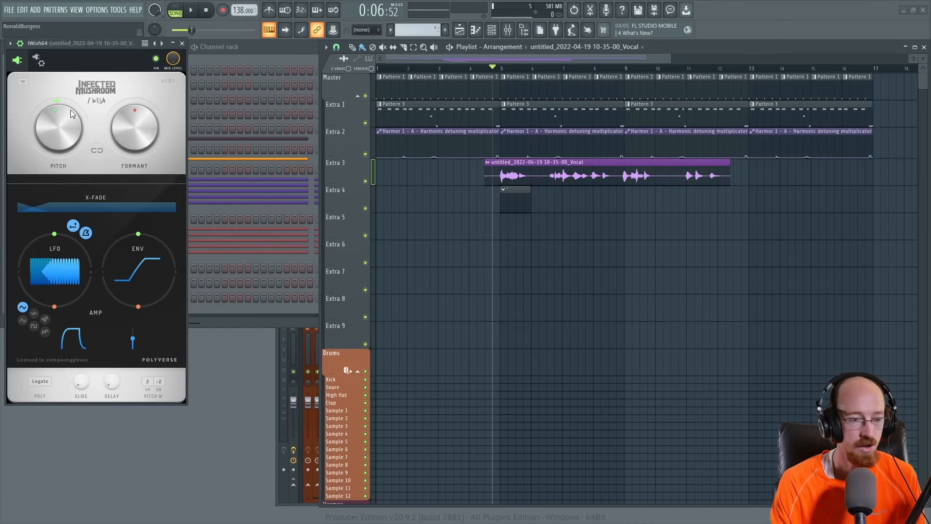
Close the IWish64 editor and delete the effect from the vocal's mixer track.
{"action": "left_click", "coordinate": [175, 45]}
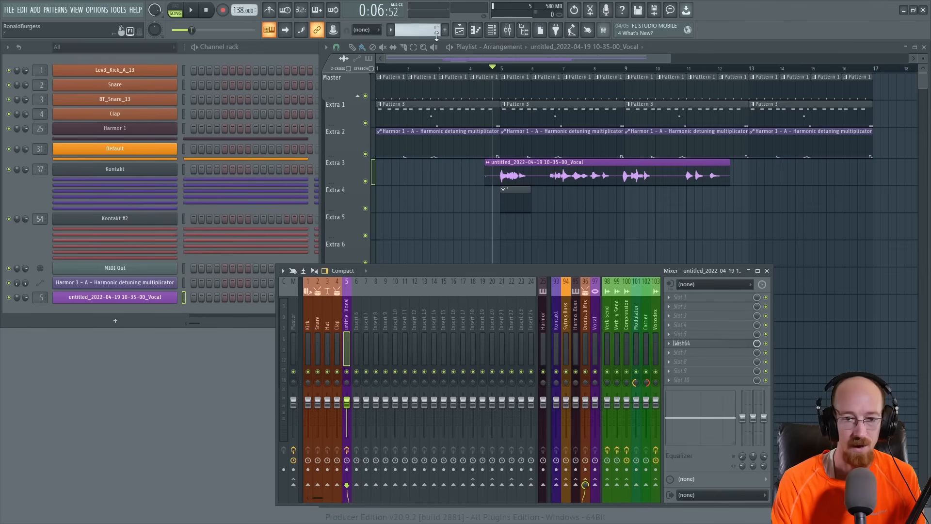
{"action": "right_click", "coordinate": [674, 347]}
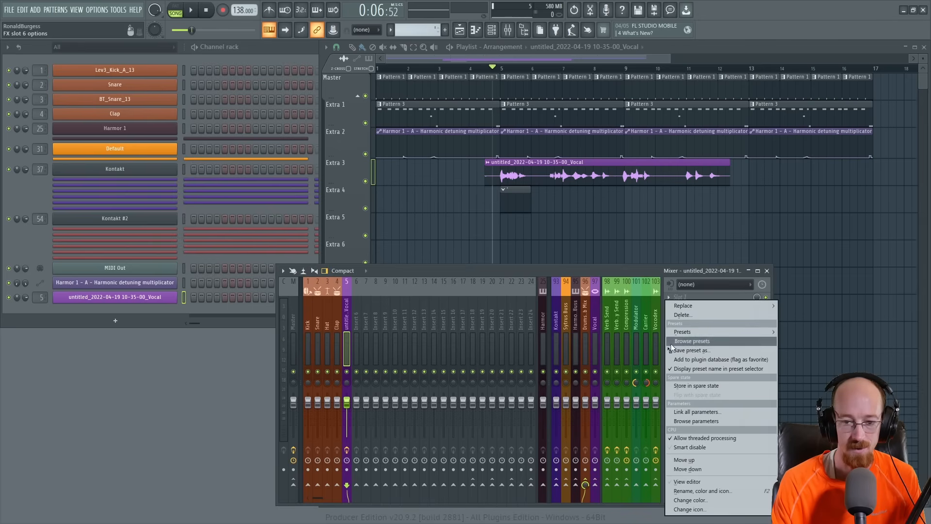
{"action": "left_click", "coordinate": [682, 316]}
{"action": "left_click", "coordinate": [499, 298]}
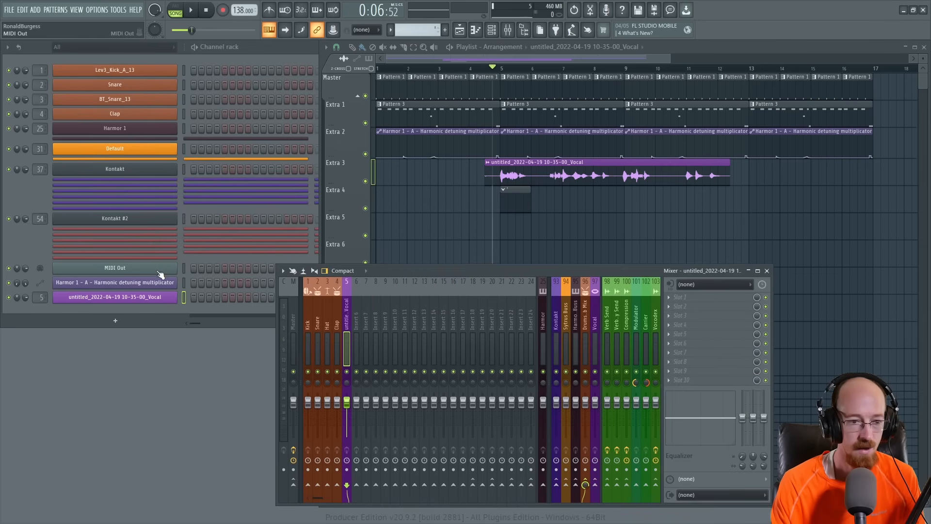
Delete the existing MIDI Out channel from the channel rack.
{"action": "right_click", "coordinate": [176, 267]}
{"action": "left_click", "coordinate": [222, 359]}
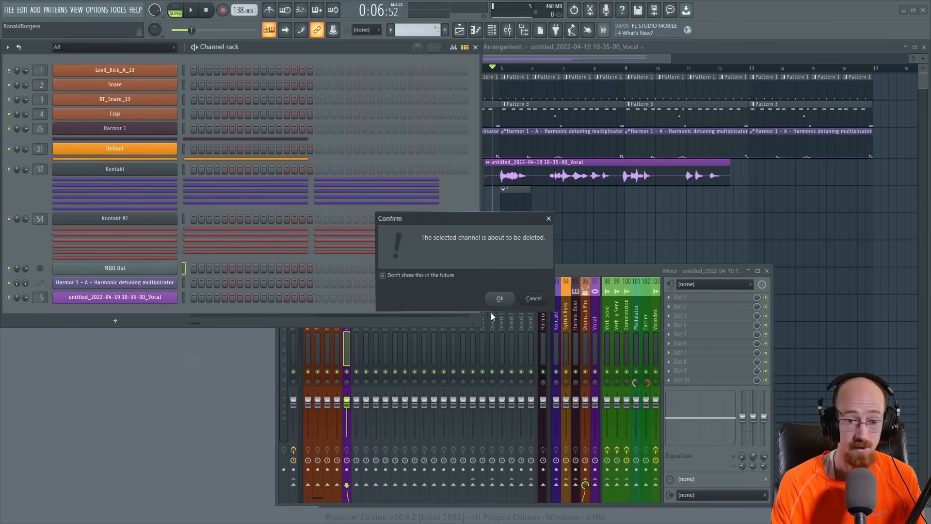
{"action": "left_click", "coordinate": [496, 299]}
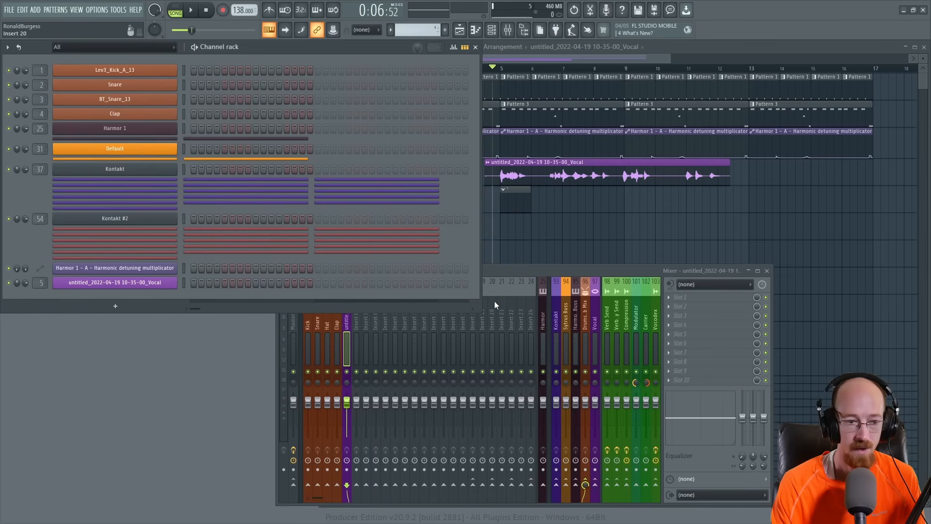
Play the song briefly to check the vocal's signal on mixer track 5.
{"action": "left_click", "coordinate": [347, 311]}
{"action": "key", "text": "space"}
{"action": "key", "text": "space"}
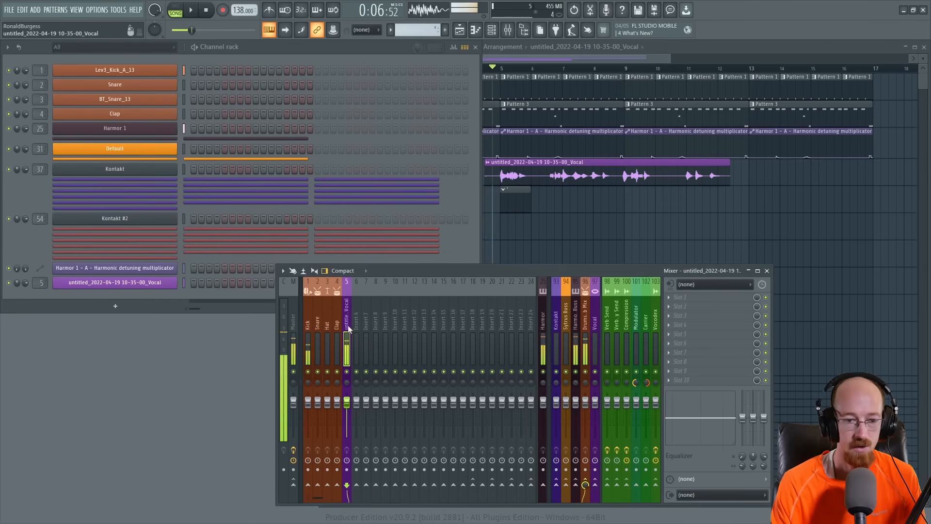
Load IWish64 into effect slot 3 of the vocal mixer track and move its window clear of the mixer.
{"action": "left_click", "coordinate": [694, 317]}
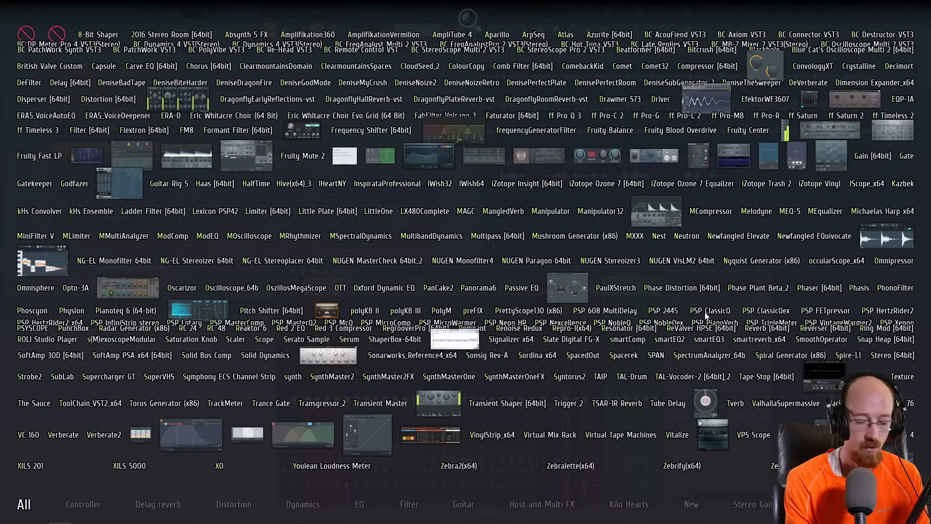
{"action": "type", "text": "iwi"}
{"action": "key", "text": "Return"}
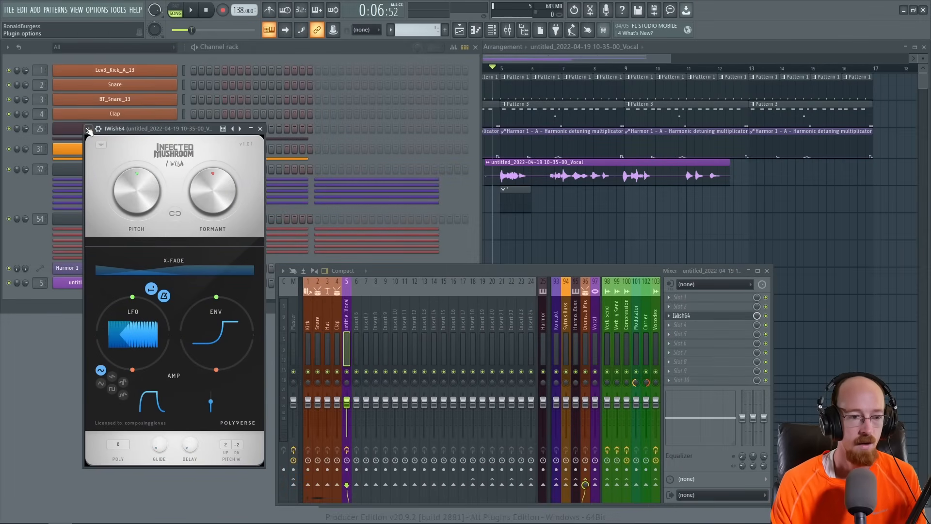
{"action": "left_click_drag", "start_coordinate": [168, 129], "coordinate": [287, 46]}
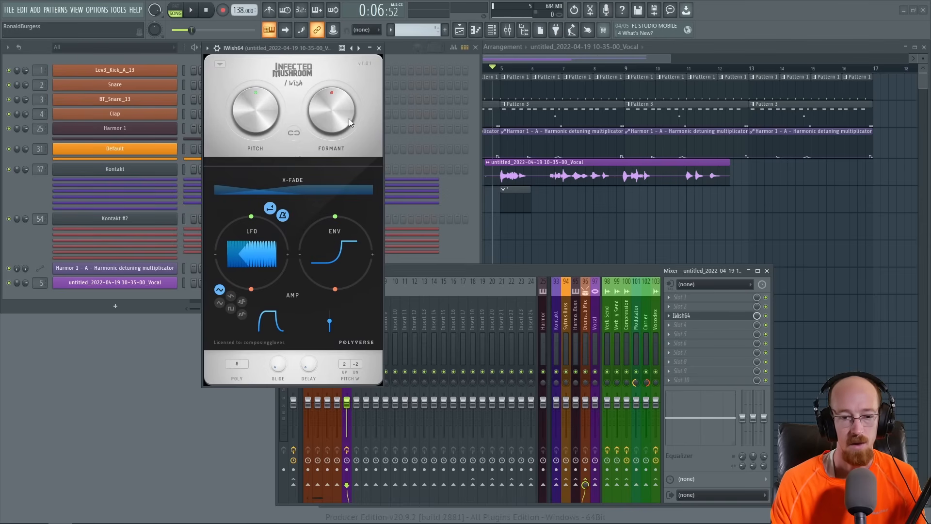
Play the vocal through IWish64 from bar 5.
{"action": "left_click", "coordinate": [503, 71]}
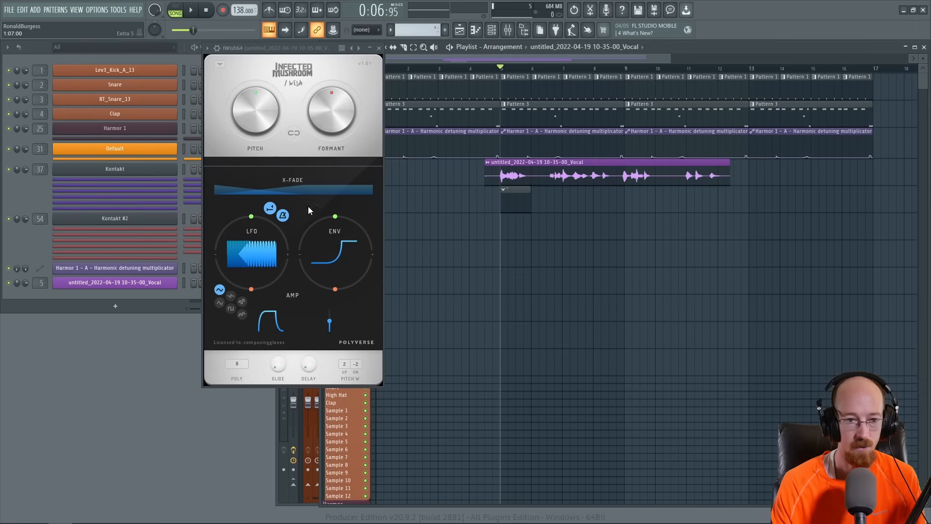
{"action": "key", "text": "space"}
{"action": "key", "text": "space"}
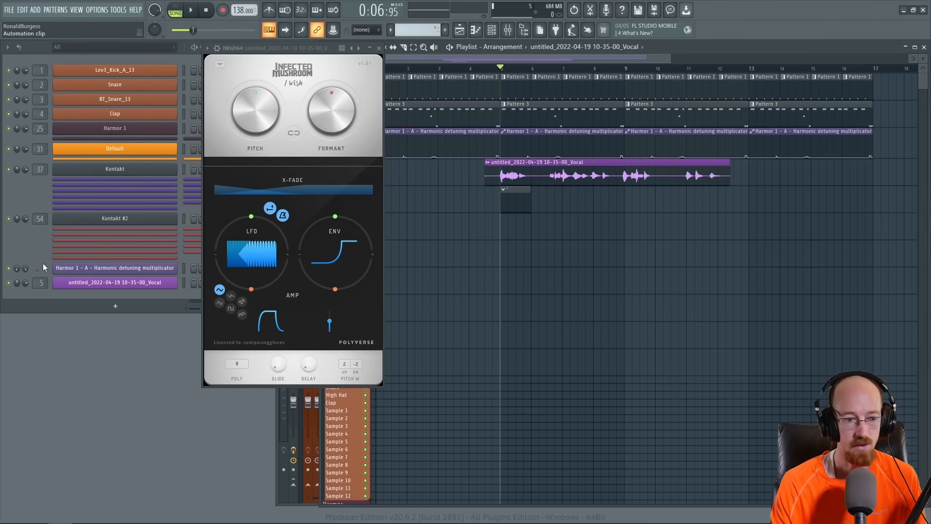
Add a MIDI Out channel to the channel rack.
{"action": "left_click", "coordinate": [31, 245]}
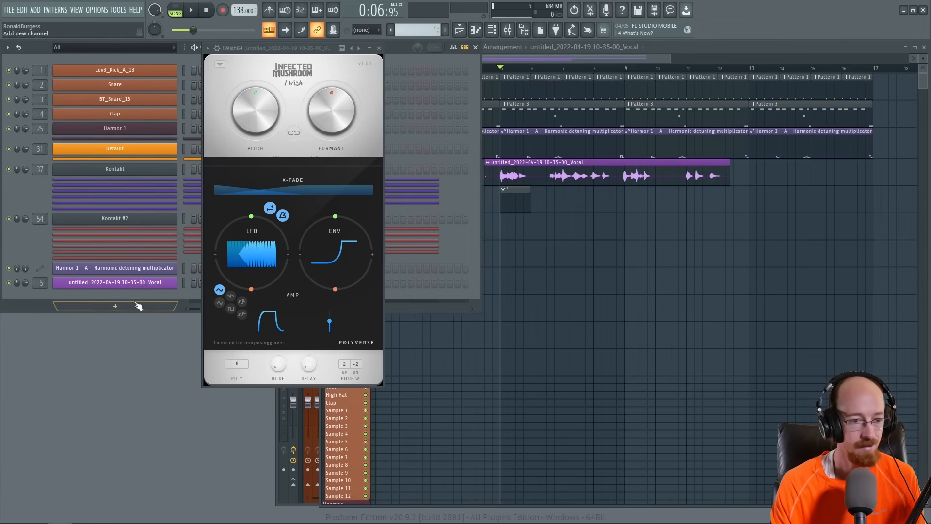
{"action": "left_click", "coordinate": [107, 309]}
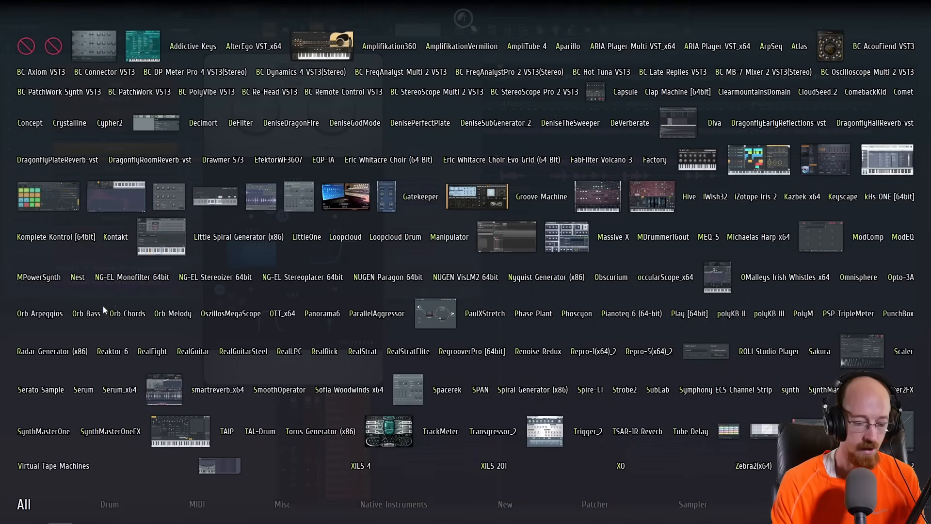
{"action": "type", "text": "midi"}
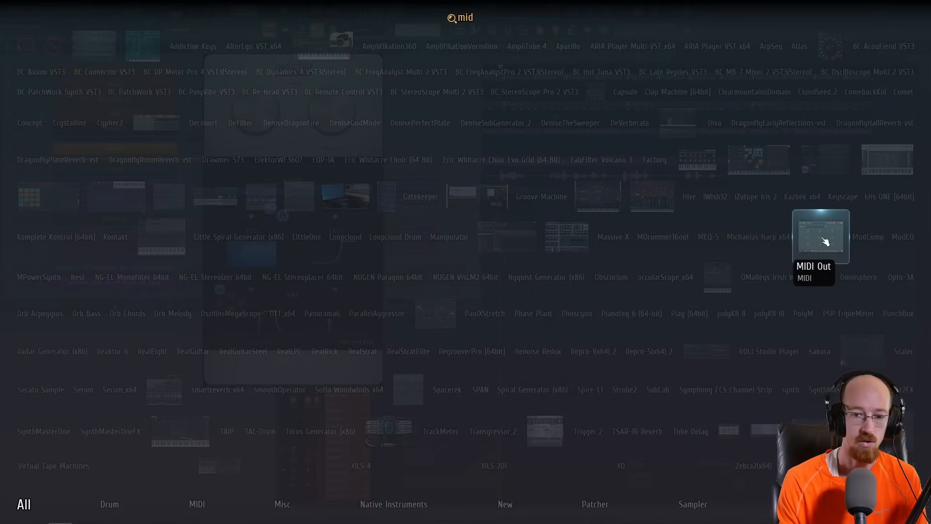
{"action": "left_click", "coordinate": [822, 238]}
Move the IWish64 window aside and set the MIDI Out port to 4.
{"action": "left_click", "coordinate": [309, 47]}
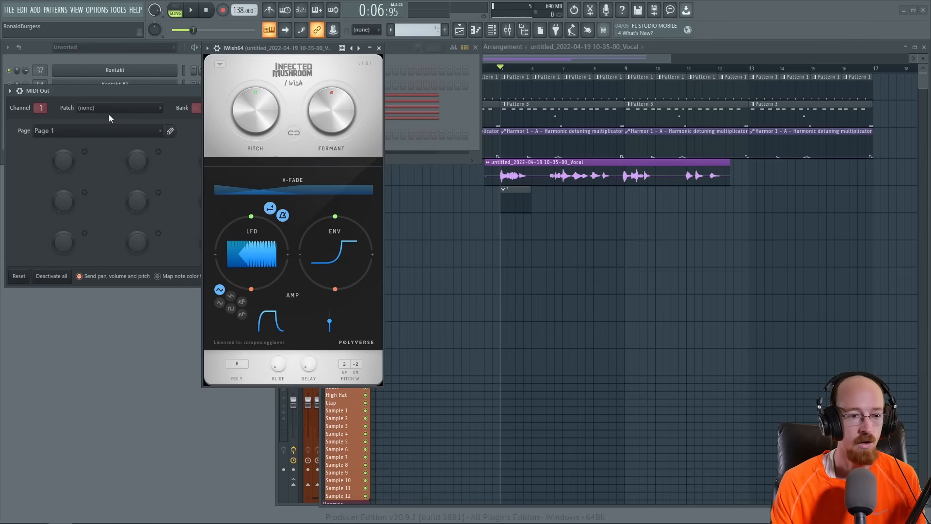
{"action": "left_click_drag", "start_coordinate": [296, 46], "coordinate": [374, 48]}
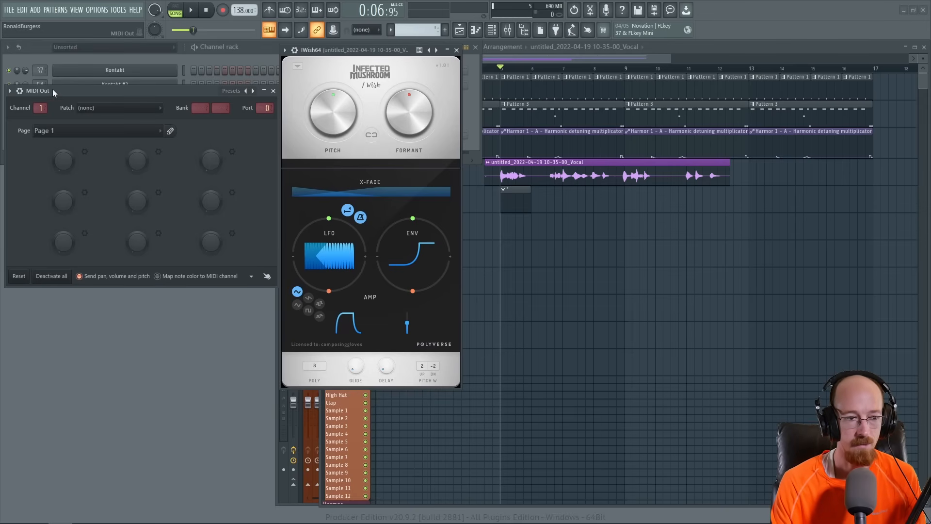
{"action": "left_click_drag", "start_coordinate": [268, 110], "coordinate": [268, 100]}
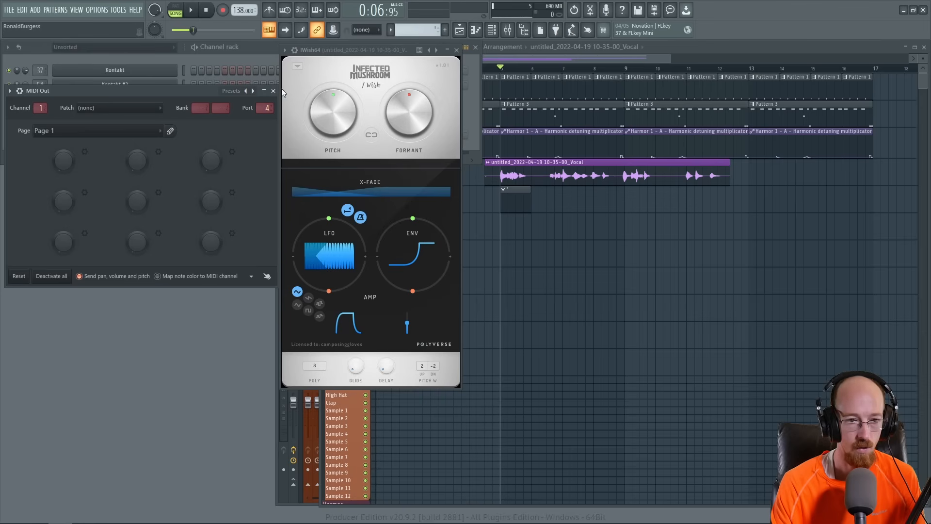
Set the MIDI input port to 4 in the IWish64 wrapper settings and return to the plugin's interface.
{"action": "left_click", "coordinate": [295, 52]}
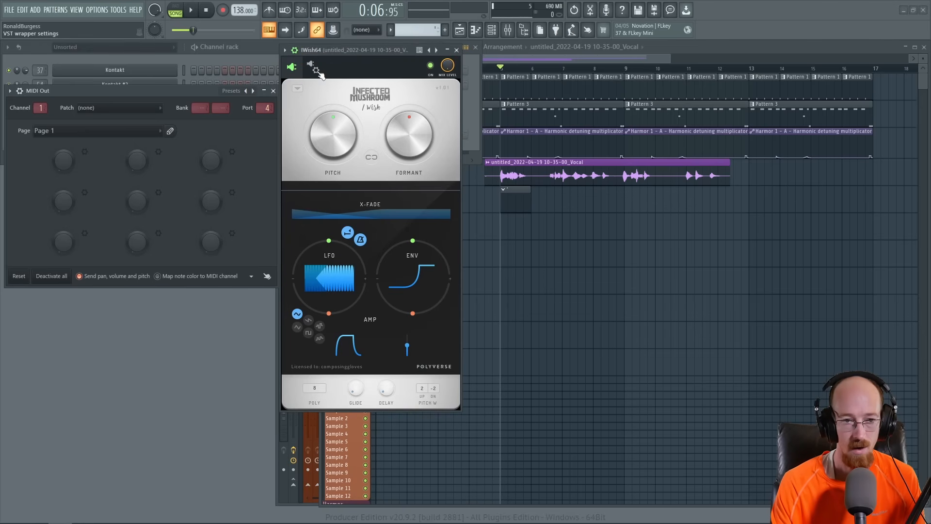
{"action": "left_click", "coordinate": [316, 69]}
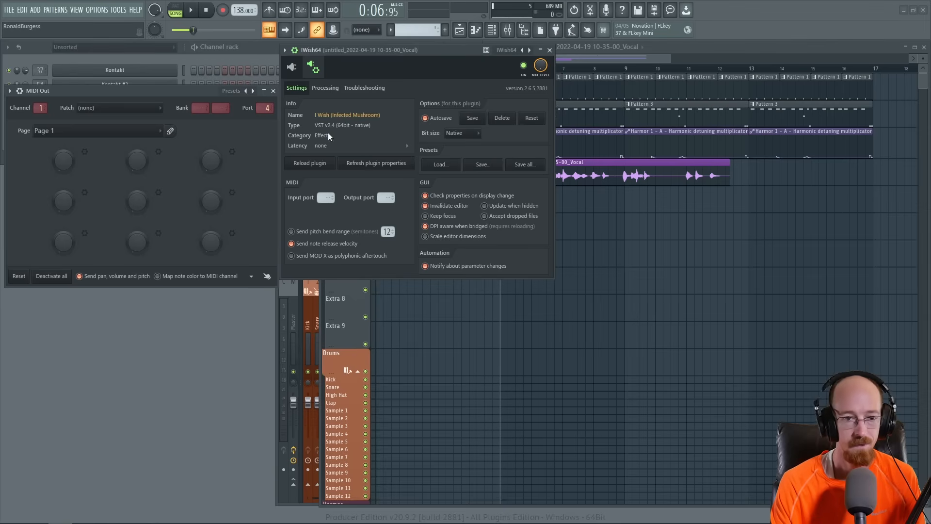
{"action": "left_click_drag", "start_coordinate": [326, 198], "coordinate": [326, 194]}
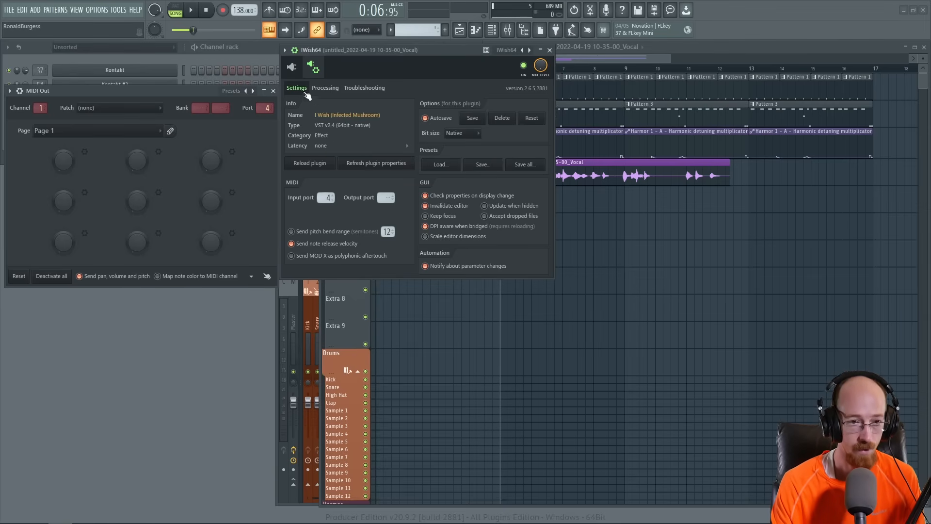
{"action": "left_click", "coordinate": [292, 67]}
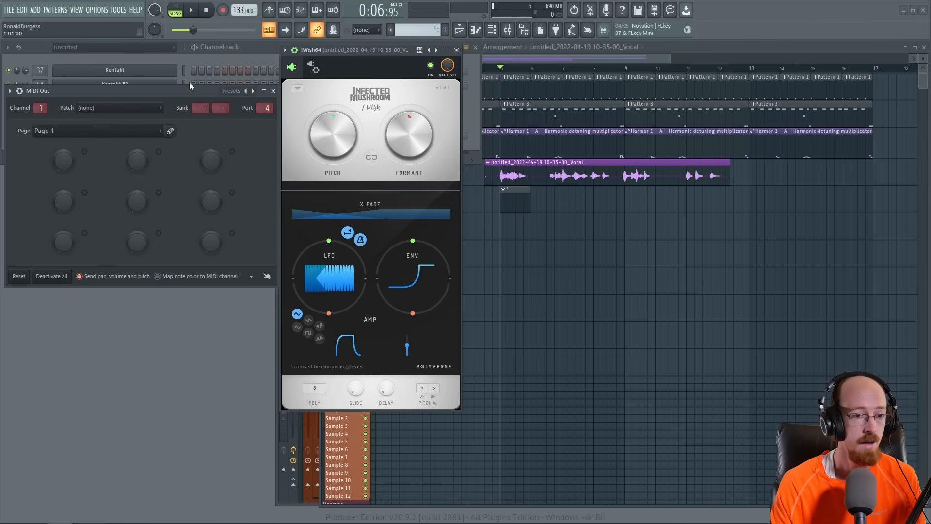
Close the MIDI Out window and open the piano roll for the MIDI Out channel.
{"action": "left_click", "coordinate": [273, 91]}
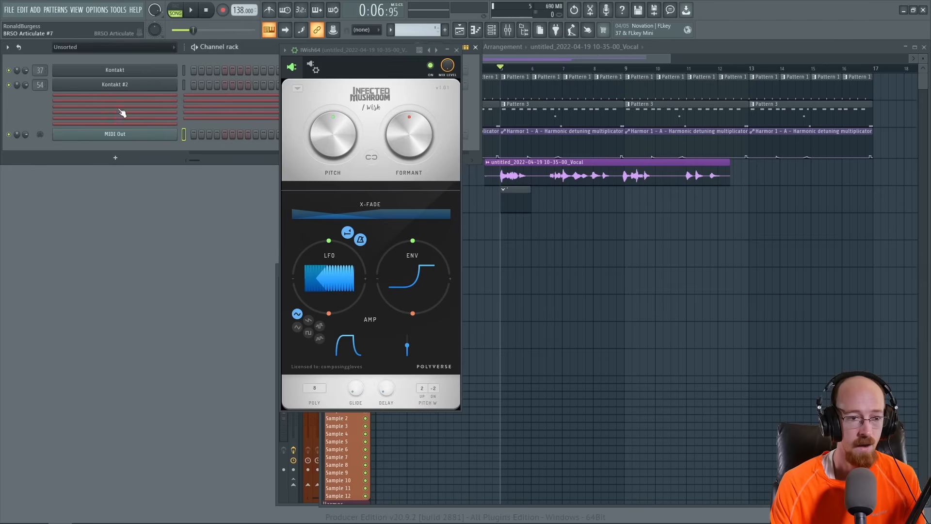
{"action": "right_click", "coordinate": [159, 140]}
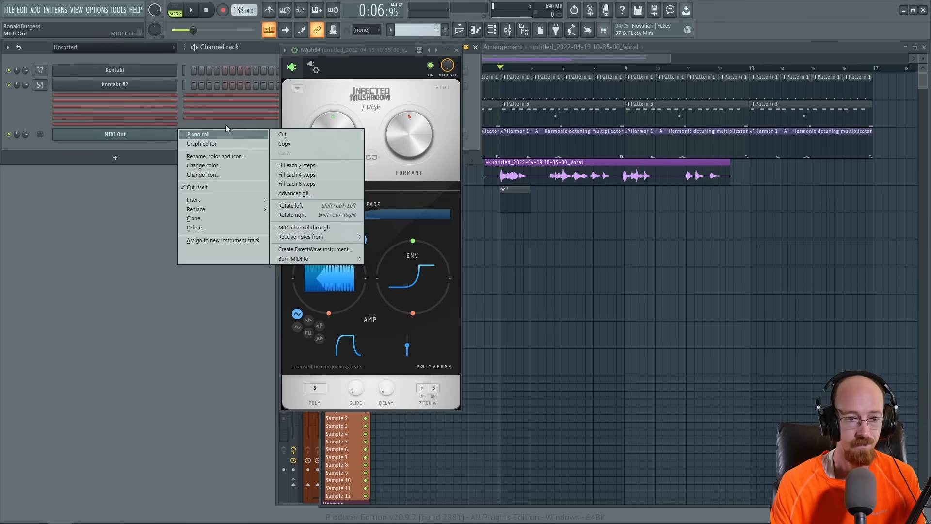
{"action": "left_click", "coordinate": [214, 135]}
Create a new pattern, Pattern 5, and position its clip at bar 5 on the Extra 5 playlist track.
{"action": "left_click", "coordinate": [445, 30]}
{"action": "key", "text": "Return"}
{"action": "left_click", "coordinate": [776, 55]}
{"action": "left_click_drag", "start_coordinate": [620, 221], "coordinate": [511, 224]}
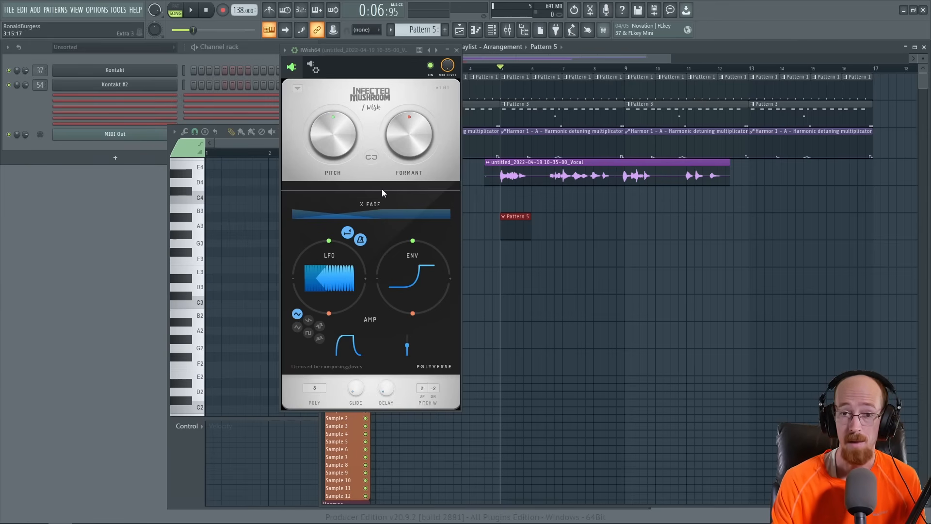
Arrange the MIDI Out piano roll and the IWish64 window side by side so neither covers the other.
{"action": "left_click", "coordinate": [256, 142]}
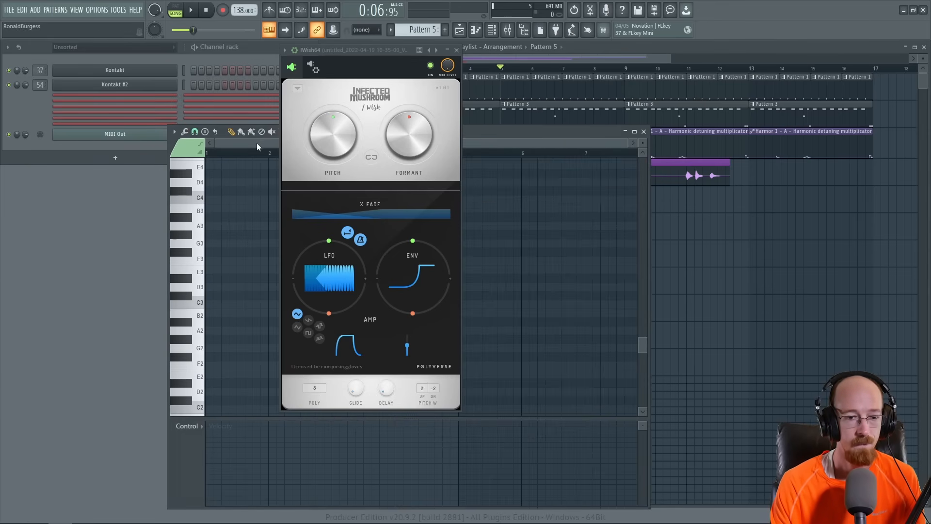
{"action": "left_click_drag", "start_coordinate": [386, 48], "coordinate": [847, 9]}
{"action": "left_click_drag", "start_coordinate": [444, 130], "coordinate": [322, 74]}
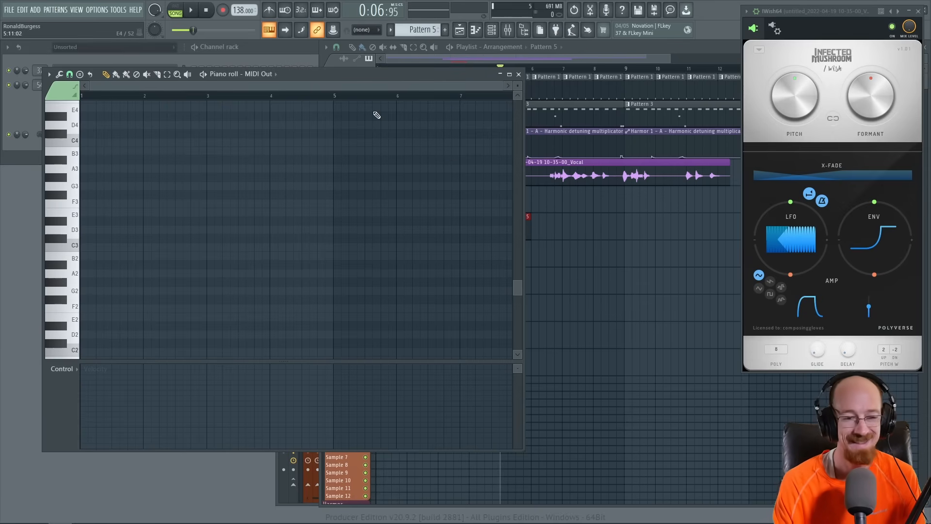
Draw a C6 note at the start of Pattern 5, extend it to nearly one bar, and play the result.
{"action": "scroll", "coordinate": [156, 278], "scroll_direction": "up", "scroll_amount": 10}
{"action": "left_click", "coordinate": [87, 221]}
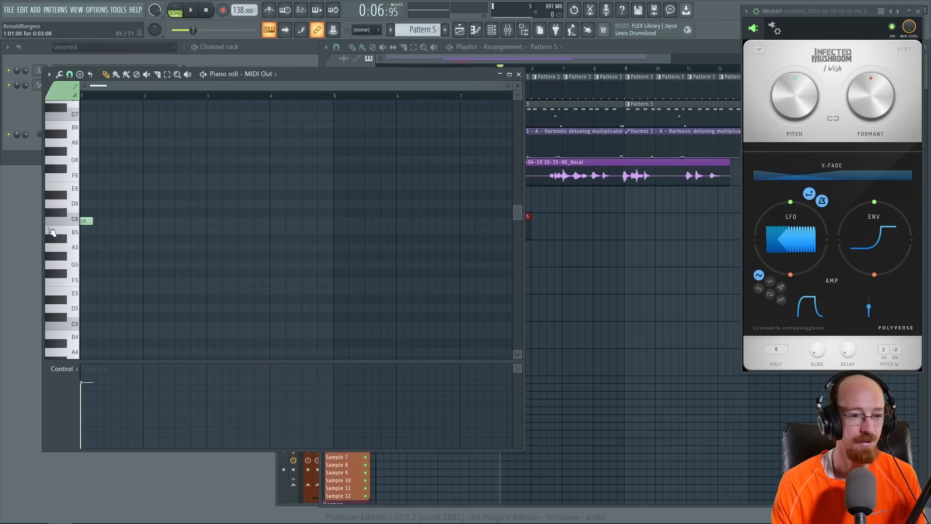
{"action": "left_click_drag", "start_coordinate": [94, 223], "coordinate": [140, 223]}
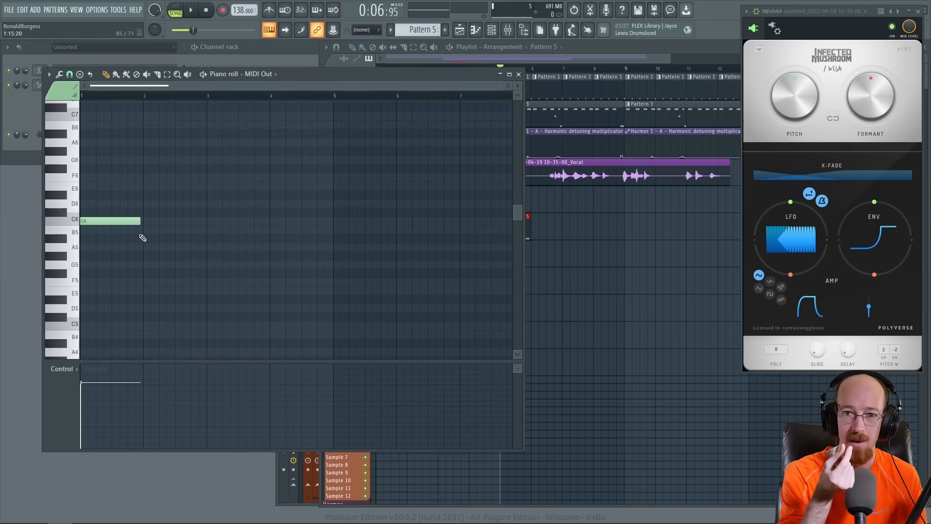
{"action": "key", "text": "space"}
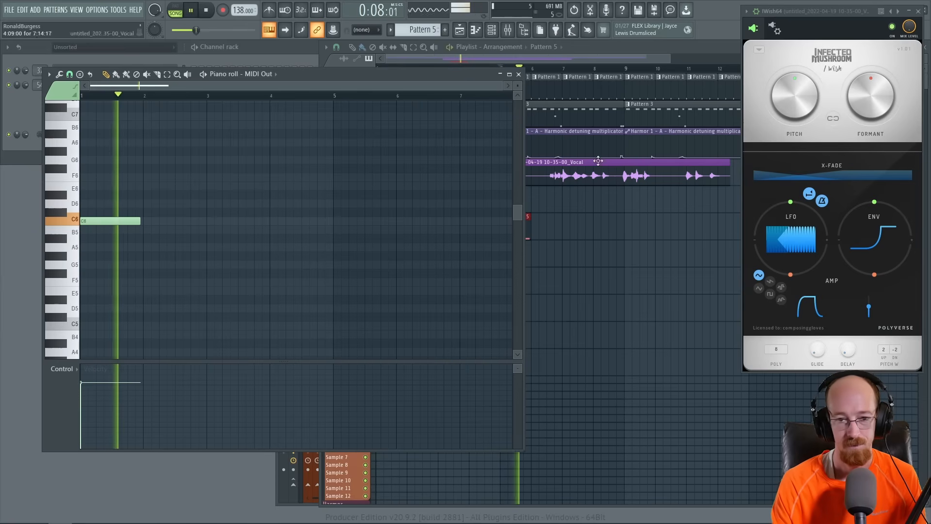
Play the vocal from bar 5, shift the C6 note two steps later, and audition it again.
{"action": "key", "text": "space"}
{"action": "left_click", "coordinate": [576, 59]}
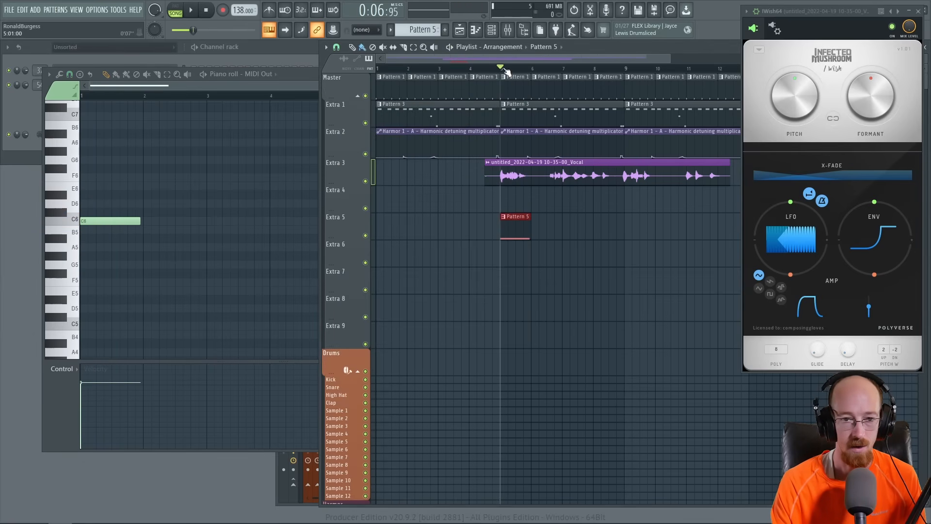
{"action": "key", "text": "space"}
{"action": "key", "text": "space"}
{"action": "left_click_drag", "start_coordinate": [99, 222], "coordinate": [108, 222]}
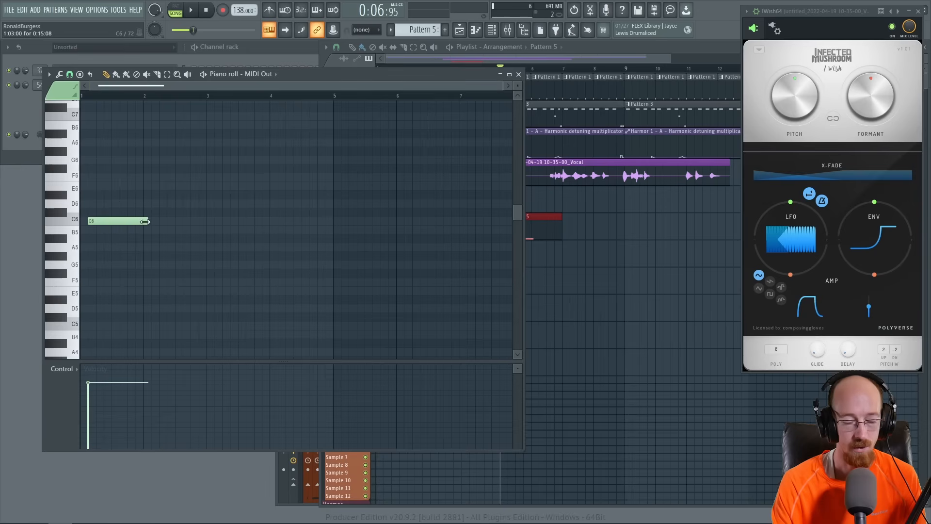
{"action": "key", "text": "space"}
{"action": "key", "text": "space"}
Move the note down to F0 at the start of the pattern and play the vocal.
{"action": "scroll", "coordinate": [110, 242], "scroll_direction": "down", "scroll_amount": 2}
{"action": "left_click_drag", "start_coordinate": [110, 167], "coordinate": [94, 326]}
{"action": "key", "text": "space"}
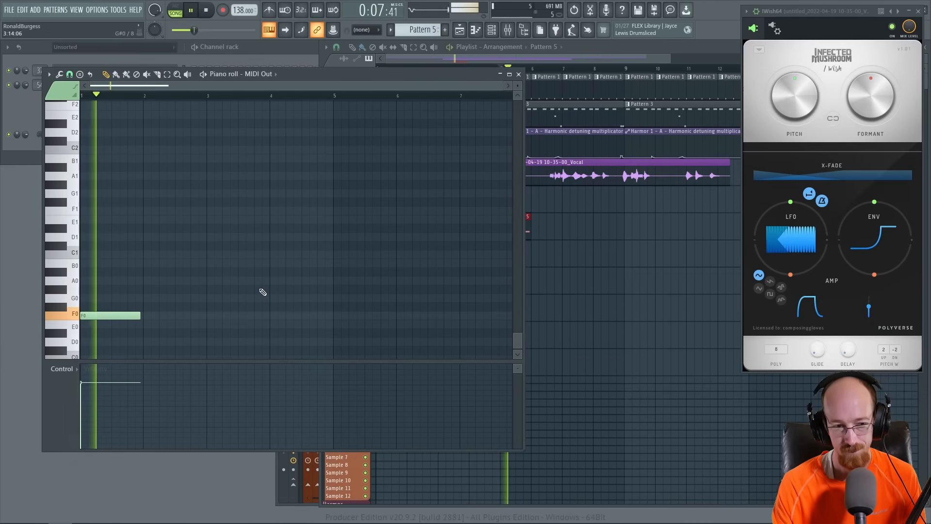
{"action": "key", "text": "space"}
Shift the F0 note two steps later, audition it, and return it to the start of the pattern.
{"action": "left_click_drag", "start_coordinate": [124, 314], "coordinate": [132, 315]}
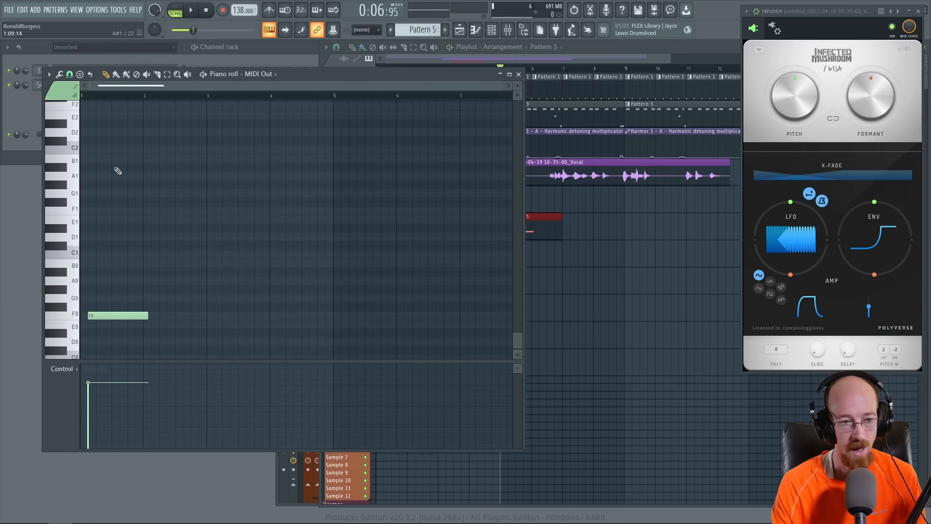
{"action": "key", "text": "space"}
{"action": "key", "text": "space"}
{"action": "left_click_drag", "start_coordinate": [120, 317], "coordinate": [73, 324]}
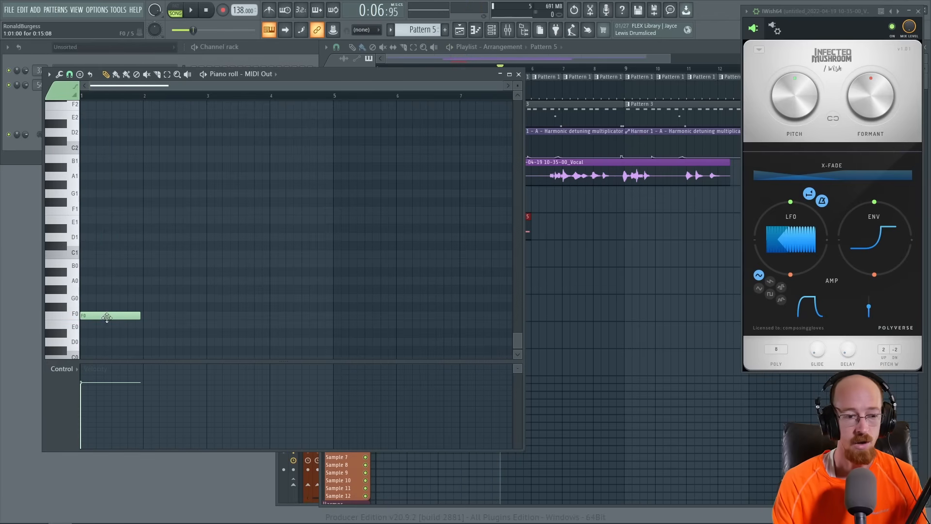
Try the note four steps later, and move it up to C2 at the start of the pattern.
{"action": "left_click", "coordinate": [566, 52]}
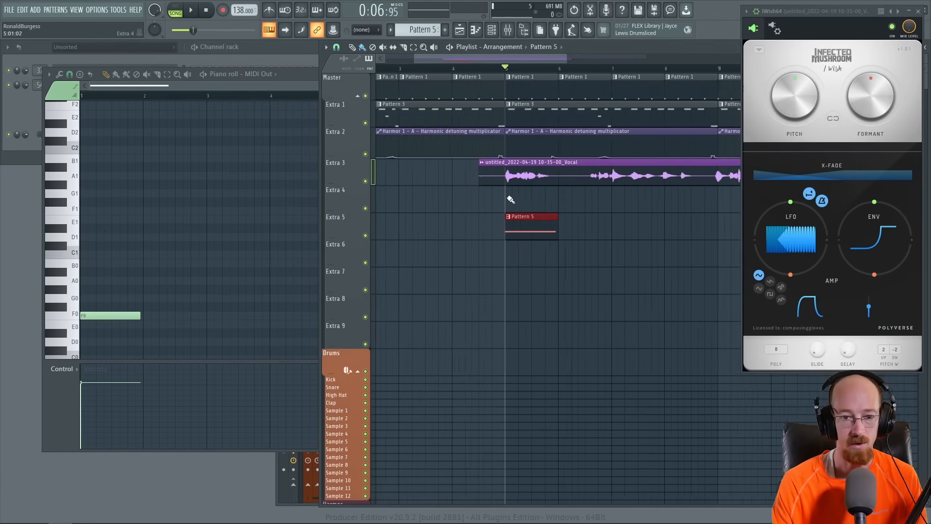
{"action": "scroll", "coordinate": [511, 184], "scroll_direction": "up", "scroll_amount": 5}
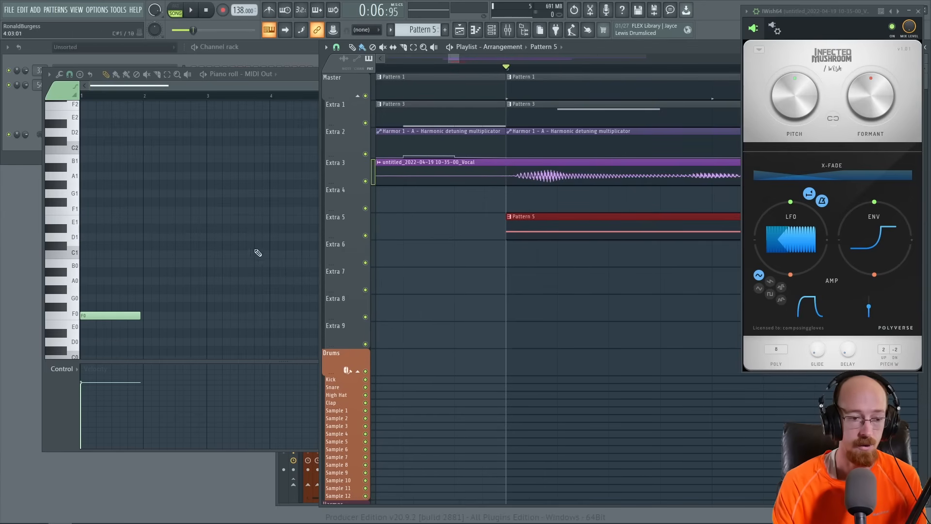
{"action": "left_click_drag", "start_coordinate": [119, 318], "coordinate": [135, 316]}
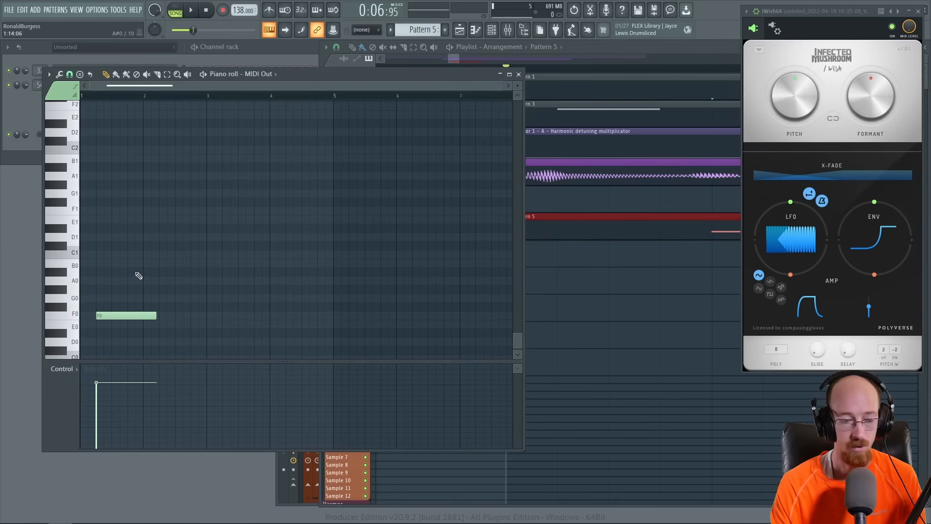
{"action": "scroll", "coordinate": [130, 291], "scroll_direction": "up", "scroll_amount": 1}
{"action": "left_click_drag", "start_coordinate": [144, 316], "coordinate": [116, 150]}
{"action": "scroll", "coordinate": [128, 312], "scroll_direction": "up", "scroll_amount": 1}
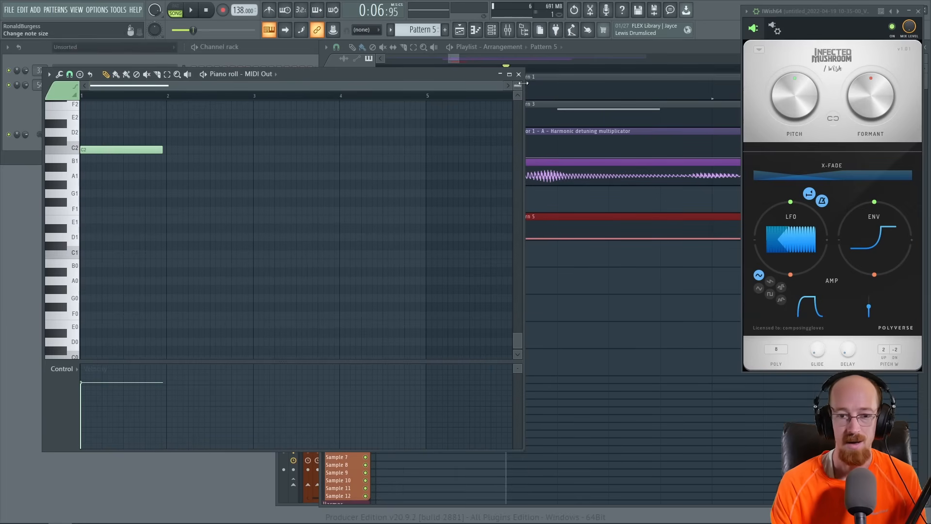
Move the C2 note to step 5 of bar 1 and shorten it to a fraction of a step.
{"action": "left_click", "coordinate": [648, 50]}
{"action": "scroll", "coordinate": [587, 183], "scroll_direction": "down", "scroll_amount": 8}
{"action": "left_click_drag", "start_coordinate": [623, 193], "coordinate": [593, 185]}
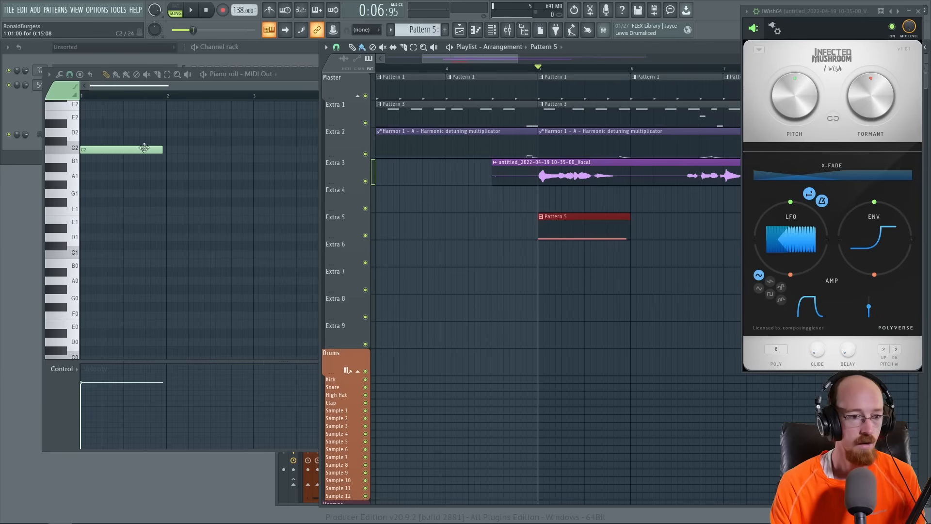
{"action": "scroll", "coordinate": [138, 199], "scroll_direction": "up", "scroll_amount": 5}
{"action": "left_click_drag", "start_coordinate": [104, 281], "coordinate": [109, 284]}
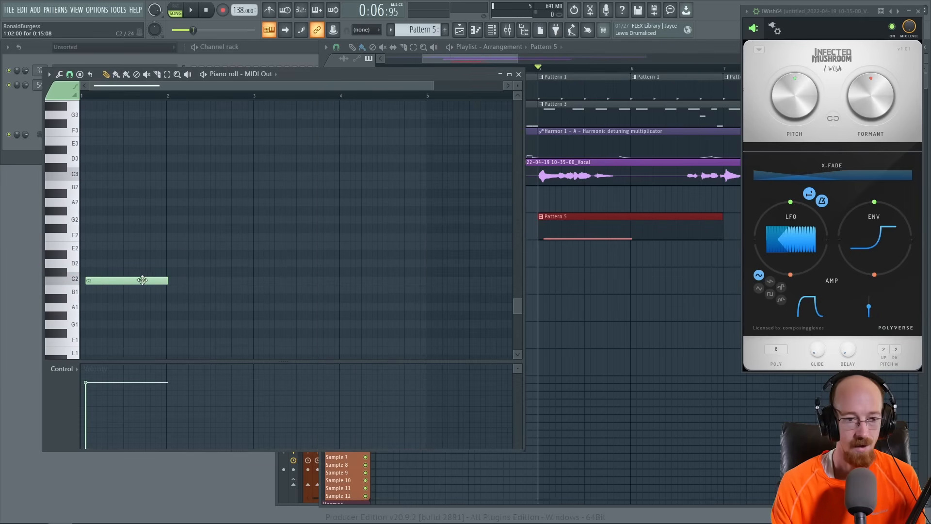
{"action": "scroll", "coordinate": [98, 245], "scroll_direction": "up", "scroll_amount": 6, "text": "ctrl"}
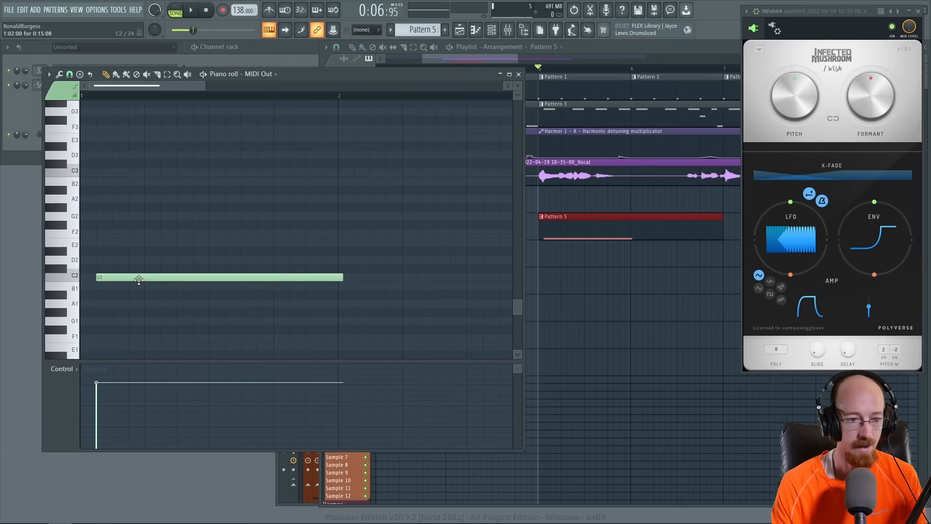
{"action": "left_click_drag", "start_coordinate": [139, 279], "coordinate": [184, 281]}
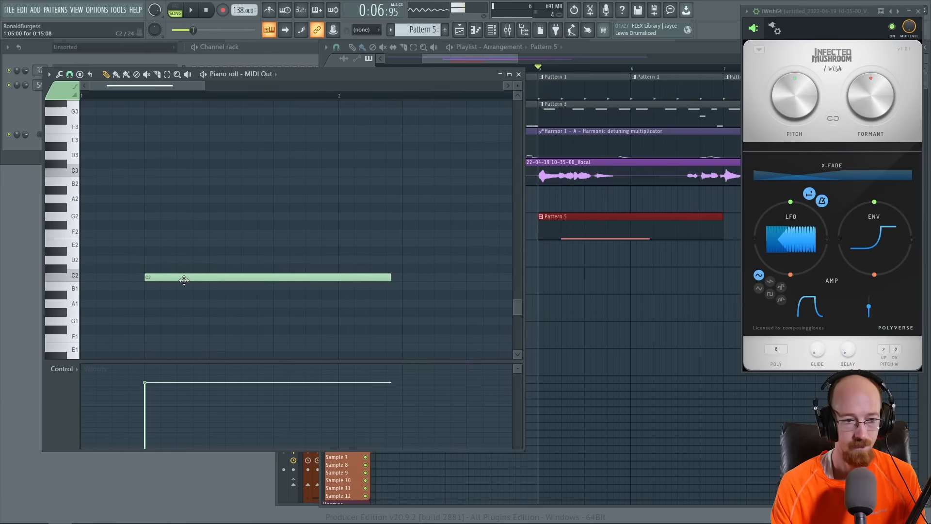
{"action": "left_click_drag", "start_coordinate": [382, 281], "coordinate": [173, 284]}
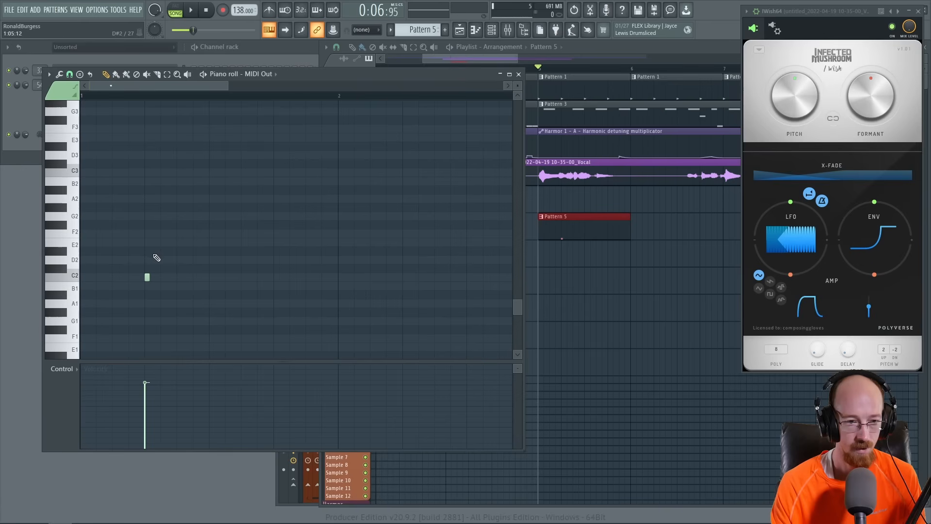
Add a G2 note about one and a half steps long right after the short C2 note, and play the phrase.
{"action": "left_click_drag", "start_coordinate": [157, 228], "coordinate": [166, 215]}
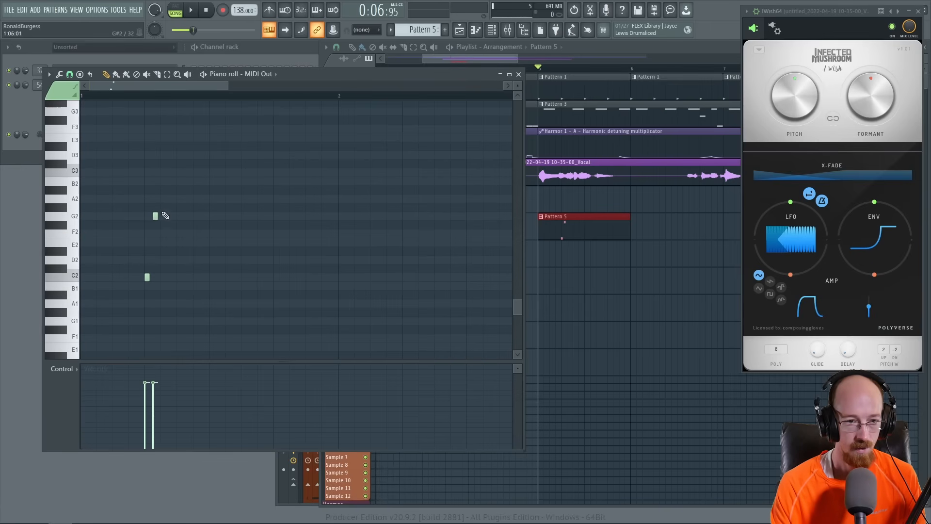
{"action": "key", "text": "space"}
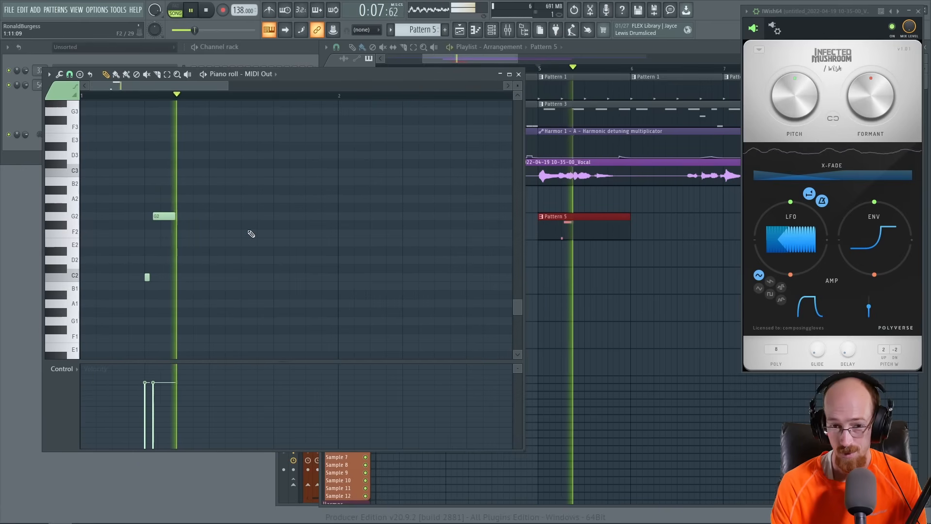
{"action": "key", "text": "space"}
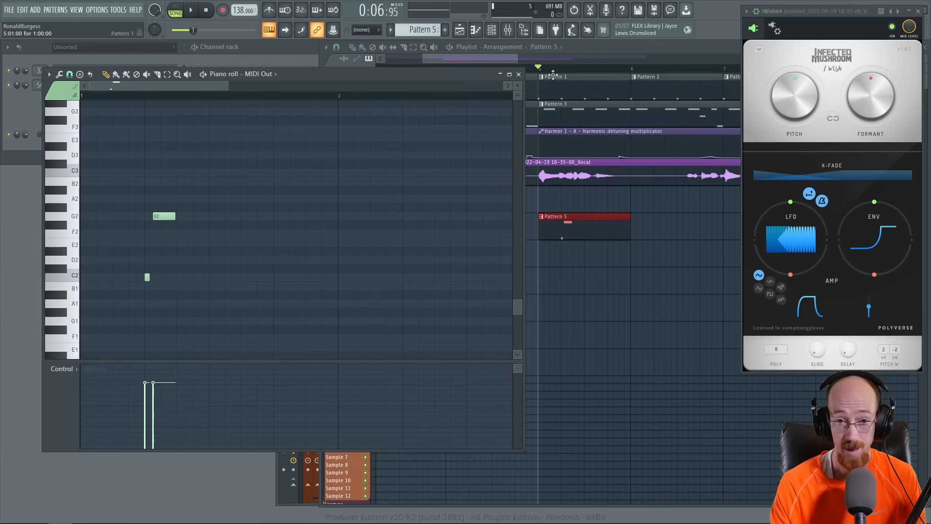
{"action": "left_click", "coordinate": [576, 68]}
{"action": "key", "text": "space"}
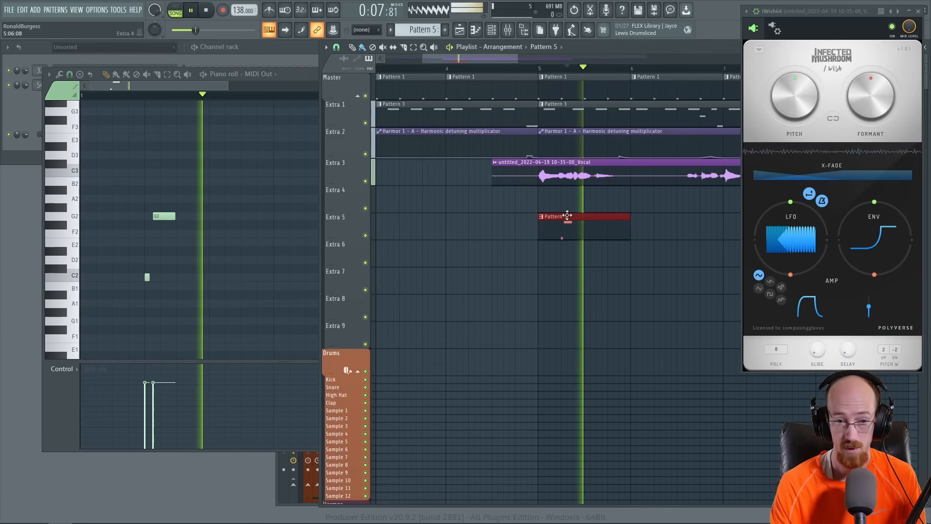
{"action": "key", "text": "space"}
Add a second G2 note at step 11 of bar 1, audition it, and set its length to about two and a half steps.
{"action": "left_click", "coordinate": [254, 220]}
{"action": "key", "text": "space"}
{"action": "key", "text": "space"}
{"action": "left_click_drag", "start_coordinate": [265, 219], "coordinate": [272, 219]}
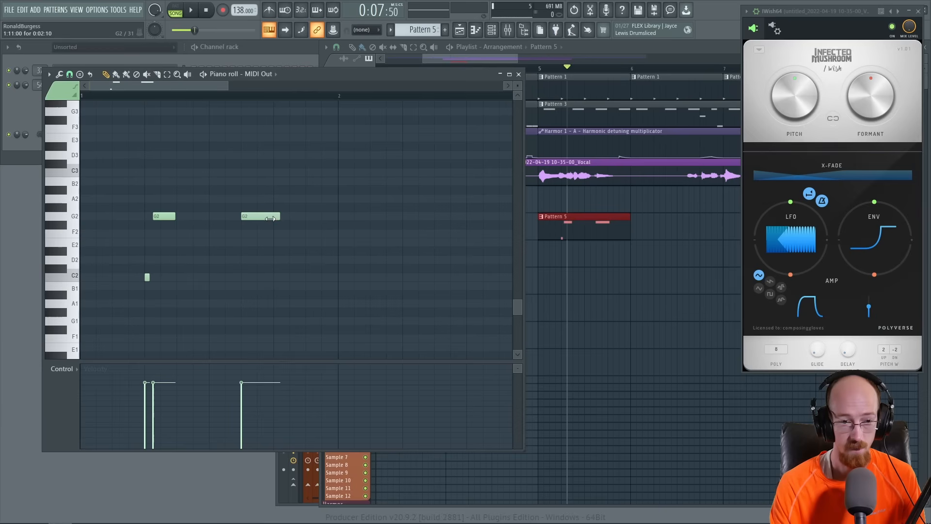
Add a one-step C2 note at step 12 of bar 1 and shorten the second G2 note to overlap only its beginning.
{"action": "left_click", "coordinate": [260, 270]}
{"action": "left_click_drag", "start_coordinate": [269, 270], "coordinate": [271, 278]}
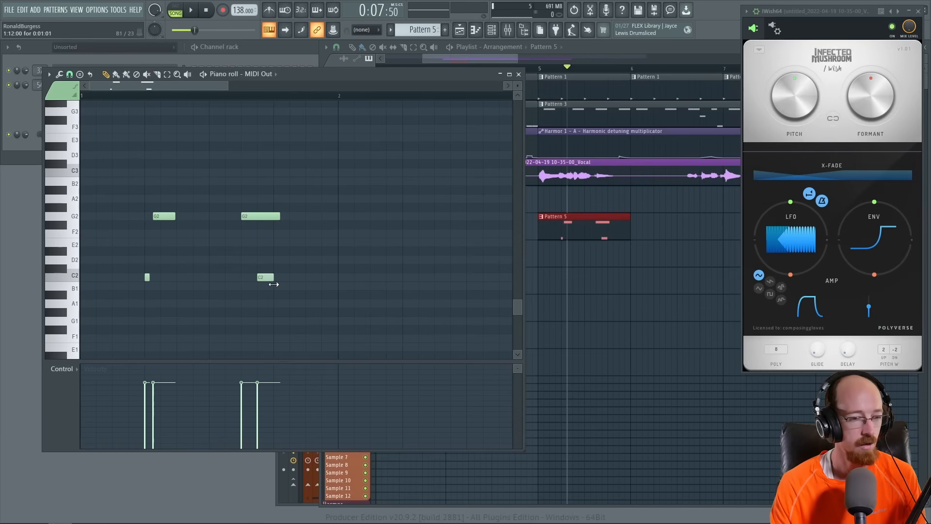
{"action": "left_click", "coordinate": [272, 224]}
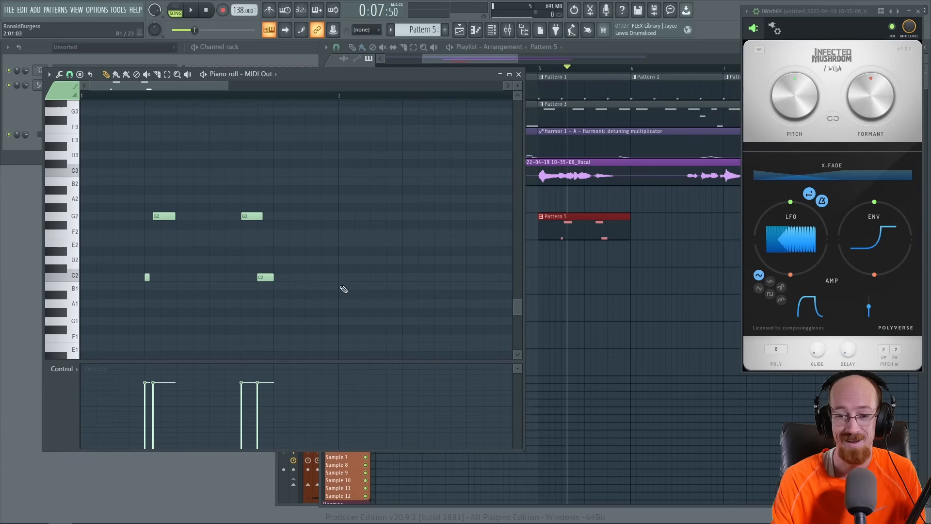
Switch the IWish64 voice mode to Legato and play the vocal phrase in bar 5.
{"action": "left_click", "coordinate": [778, 358]}
{"action": "left_click", "coordinate": [778, 358]}
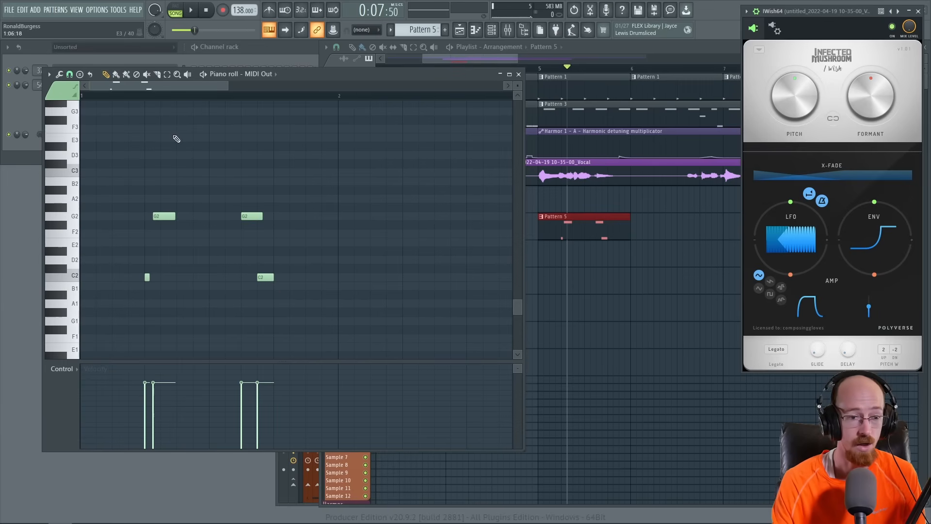
{"action": "key", "text": "space"}
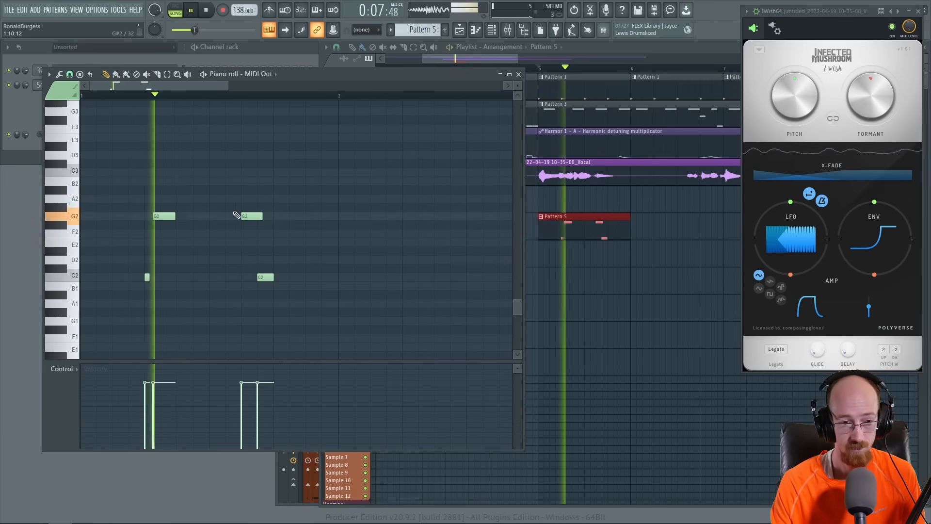
{"action": "key", "text": "space"}
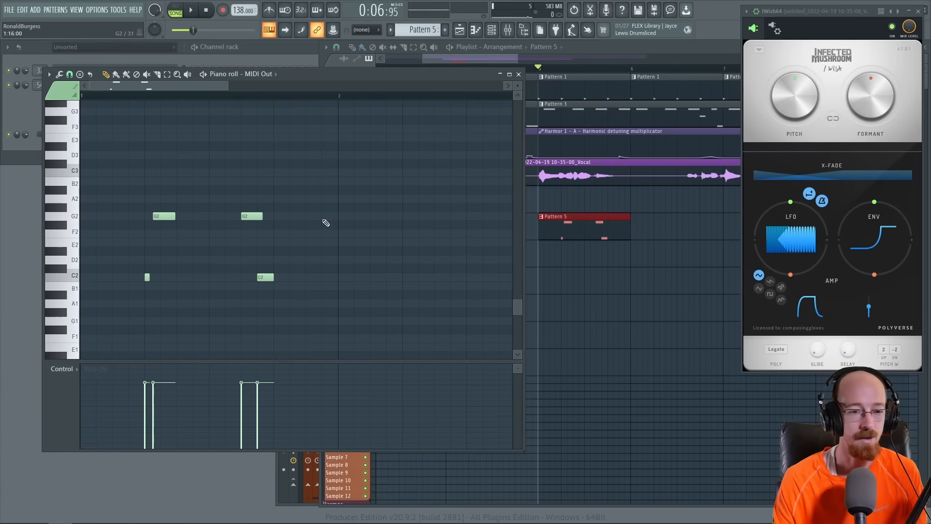
{"action": "left_click", "coordinate": [556, 68]}
{"action": "left_click", "coordinate": [632, 48]}
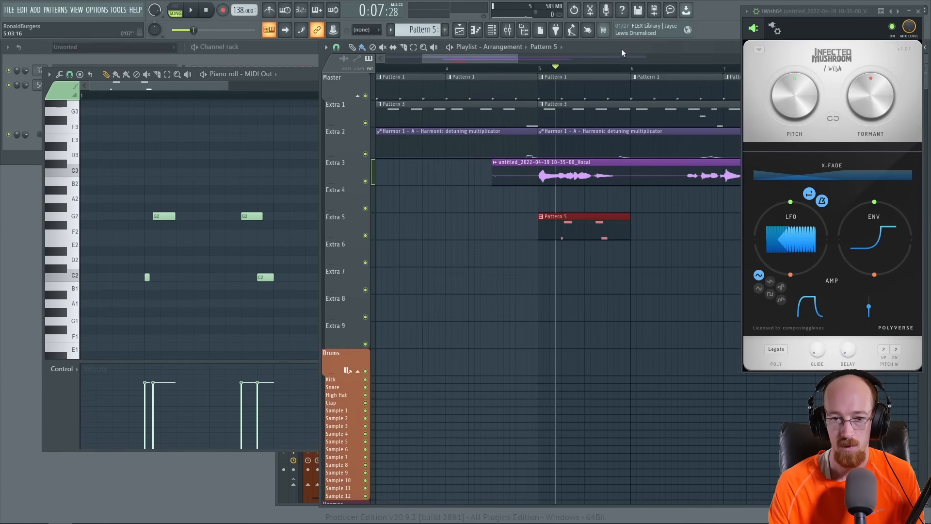
{"action": "key", "text": "space"}
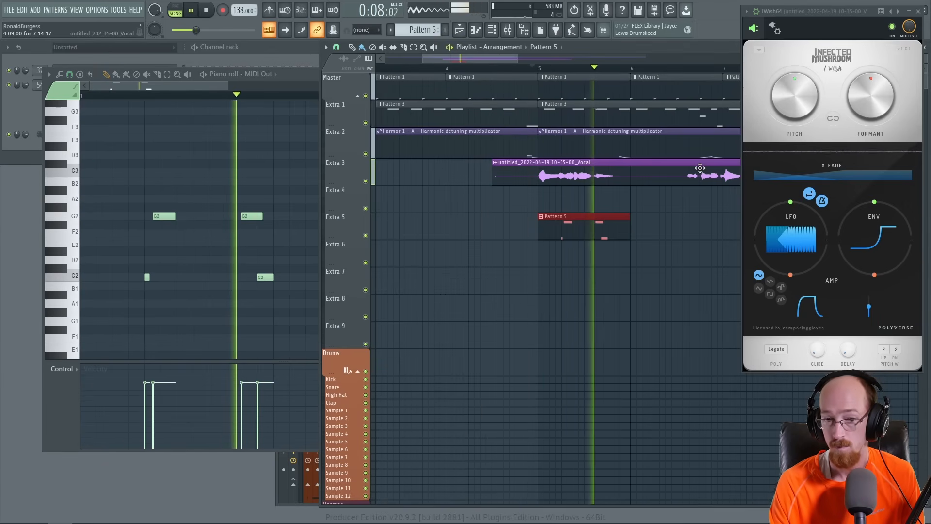
{"action": "key", "text": "space"}
Extend the Pattern 5 clip to about the middle of bar 8, place the playhead at the second vocal phrase, and open the clip's piano roll.
{"action": "mouse_move", "coordinate": [714, 230]}
{"action": "left_mouse_down"}
{"action": "mouse_move", "coordinate": [742, 230]}
{"action": "mouse_move", "coordinate": [705, 230]}
{"action": "left_mouse_up"}
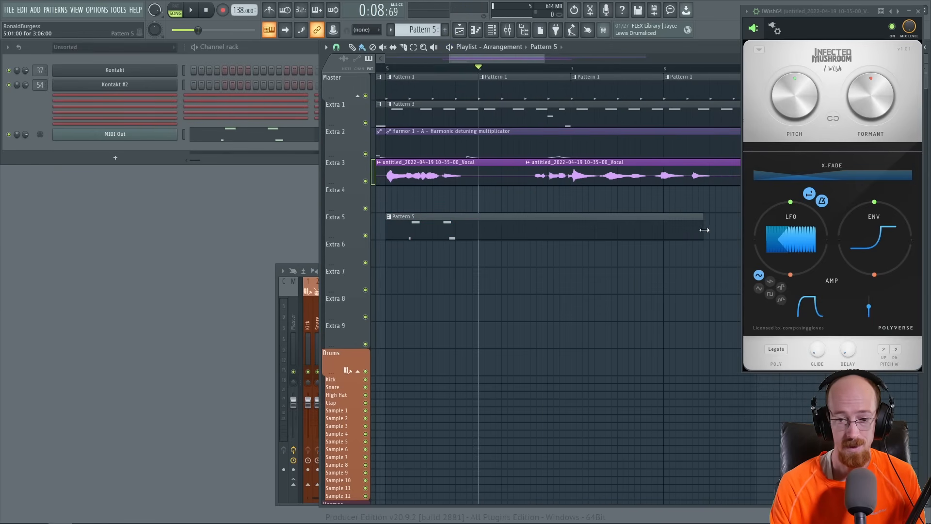
{"action": "left_click", "coordinate": [539, 71]}
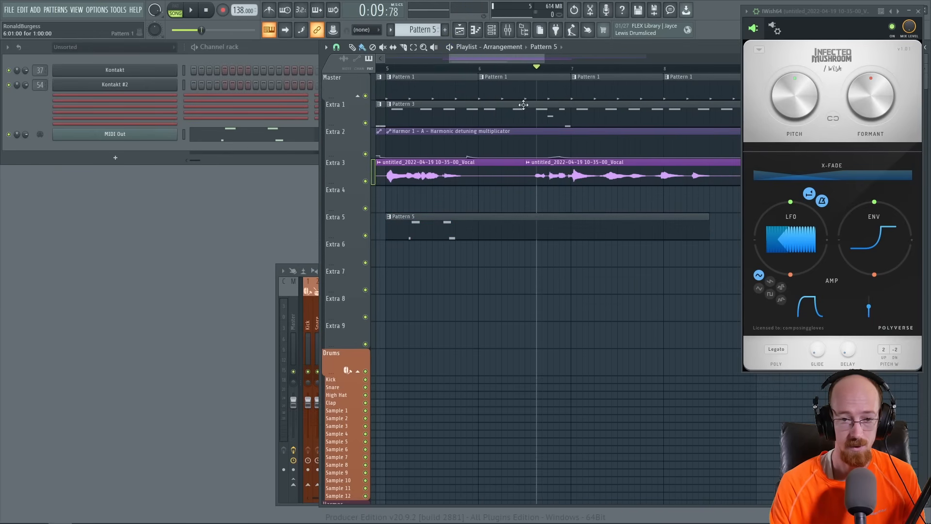
{"action": "double_click", "coordinate": [527, 229]}
Listen to the second vocal phrase and examine where it falls in bar 2 of the piano roll.
{"action": "scroll", "coordinate": [199, 198], "scroll_direction": "up", "scroll_amount": 2}
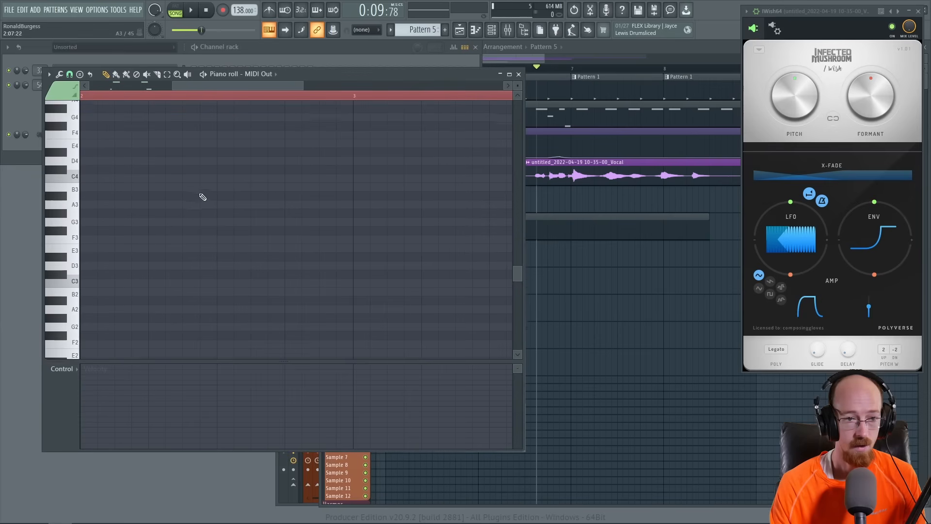
{"action": "scroll", "coordinate": [221, 181], "scroll_direction": "down", "scroll_amount": 3, "text": "ctrl"}
{"action": "key", "text": "space"}
{"action": "key", "text": "space"}
{"action": "scroll", "coordinate": [210, 141], "scroll_direction": "up", "scroll_amount": 2}
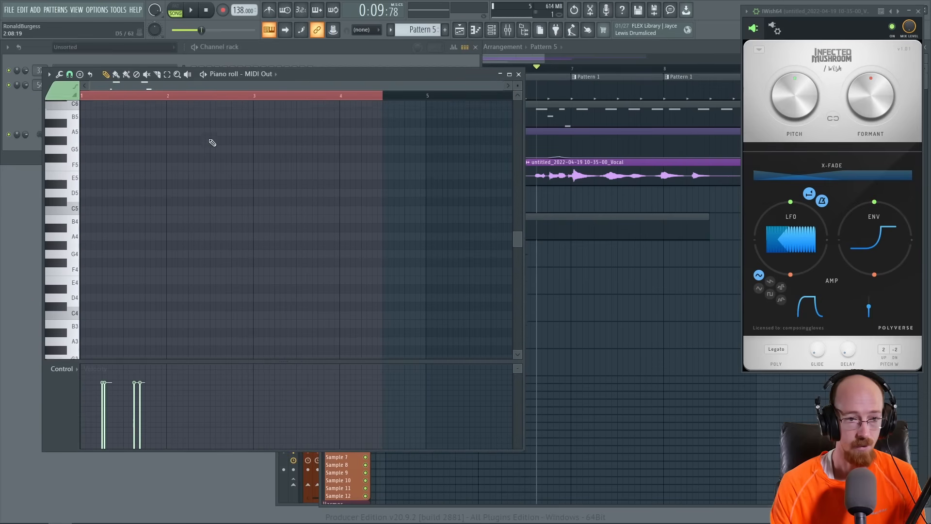
{"action": "scroll", "coordinate": [272, 238], "scroll_direction": "up", "scroll_amount": 2, "text": "ctrl"}
{"action": "scroll", "coordinate": [327, 162], "scroll_direction": "down", "scroll_amount": 1}
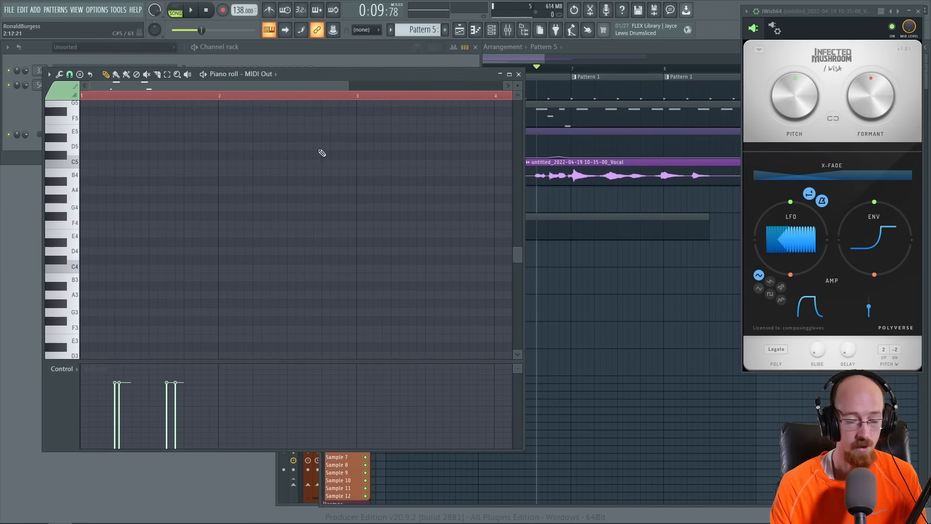
{"action": "key", "text": "space"}
{"action": "key", "text": "space"}
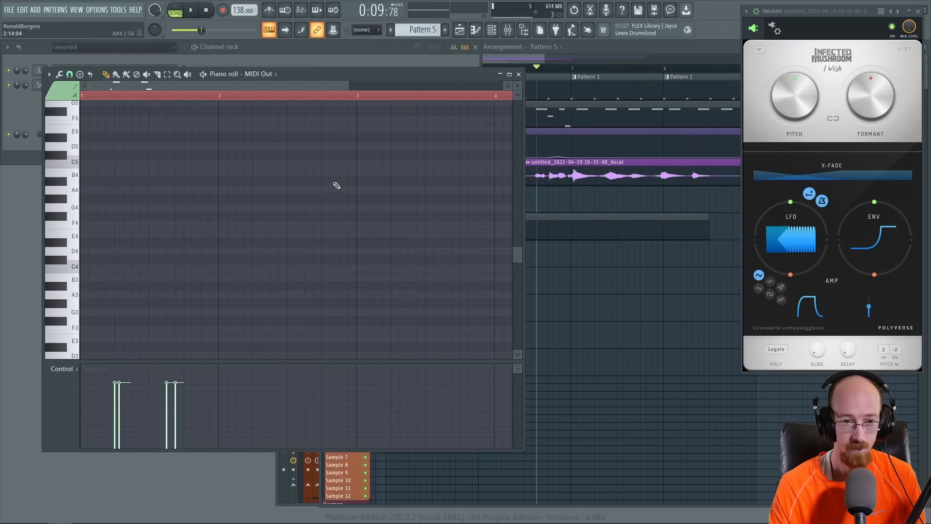
Draw a short note near the end of bar 2, lower its pitch, and audition it with the vocal.
{"action": "scroll", "coordinate": [327, 182], "scroll_direction": "up", "scroll_amount": 2, "text": "ctrl"}
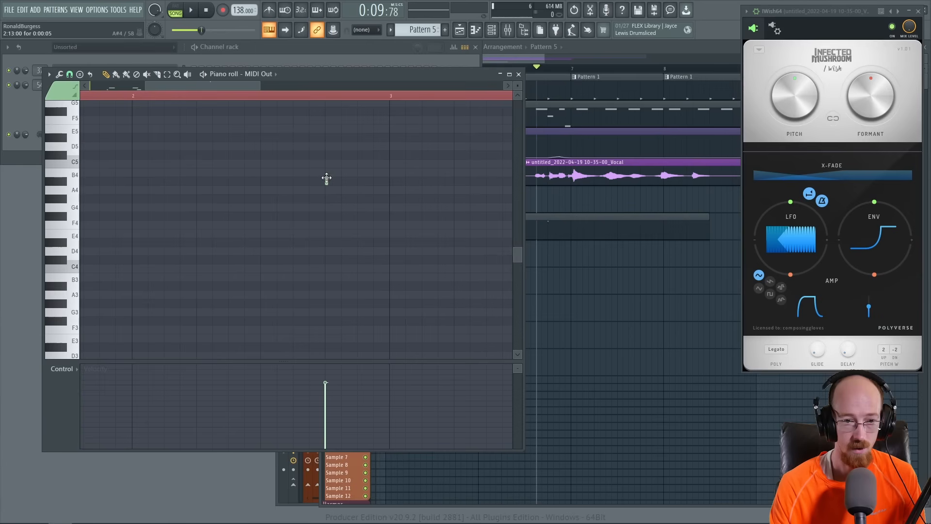
{"action": "left_click_drag", "start_coordinate": [328, 180], "coordinate": [353, 347]}
{"action": "key", "text": "space"}
{"action": "key", "text": "space"}
{"action": "scroll", "coordinate": [357, 291], "scroll_direction": "down", "scroll_amount": 3}
{"action": "scroll", "coordinate": [354, 204], "scroll_direction": "down", "scroll_amount": 3}
{"action": "scroll", "coordinate": [338, 152], "scroll_direction": "up", "scroll_amount": 3}
Set the bar 2 note to C3 at step 14, about two steps long, and add an equally long C2 note at step 15.
{"action": "left_click_drag", "start_coordinate": [342, 165], "coordinate": [365, 190]}
{"action": "key", "text": "space"}
{"action": "key", "text": "space"}
{"action": "key", "text": "space"}
{"action": "key", "text": "space"}
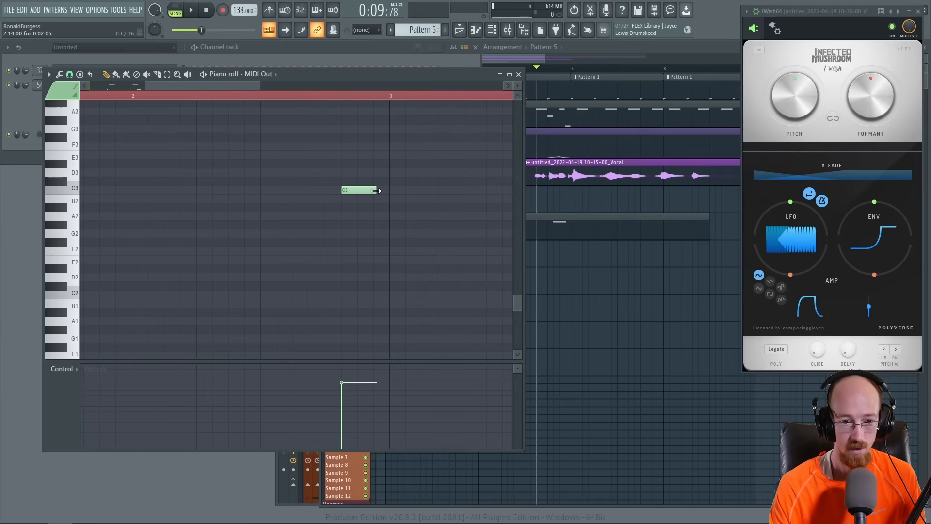
{"action": "left_click", "coordinate": [358, 296]}
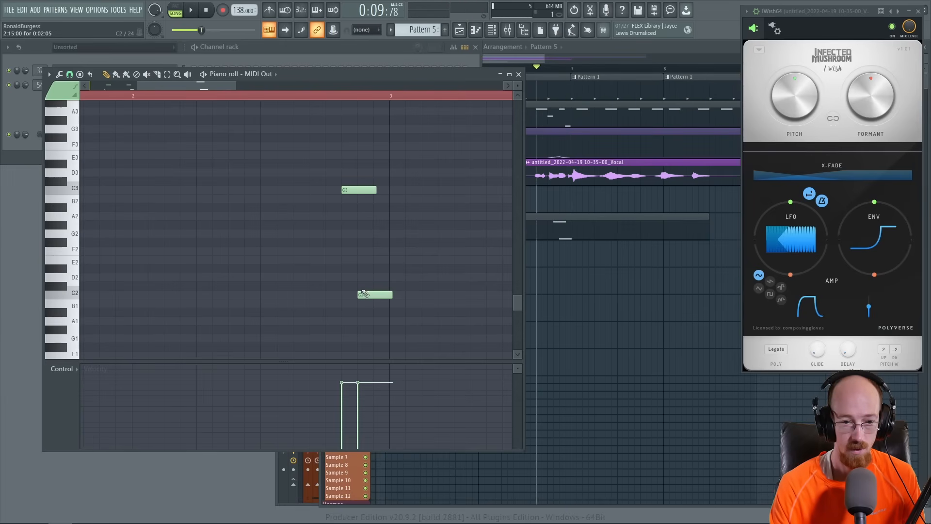
Shorten the C3 and C2 notes in bar 2 to just over one step each and audition them.
{"action": "key", "text": "space"}
{"action": "key", "text": "space"}
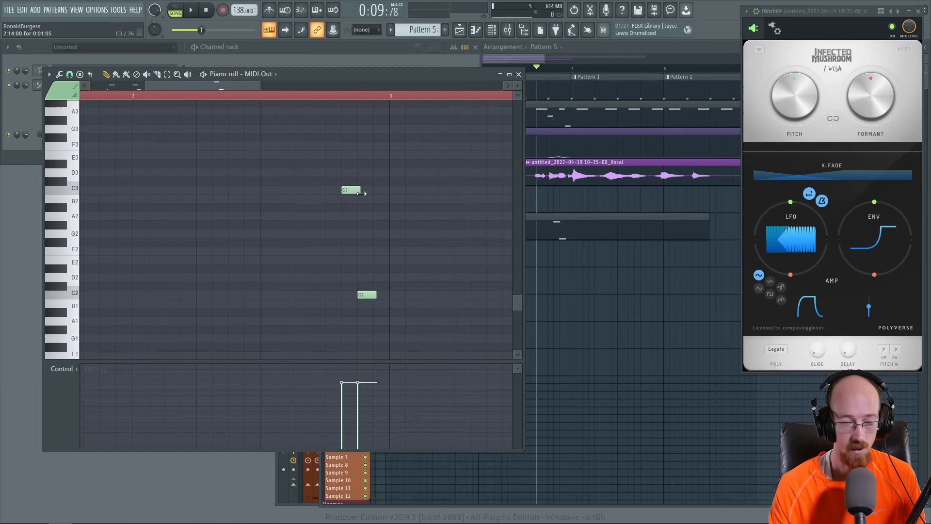
{"action": "key", "text": "space"}
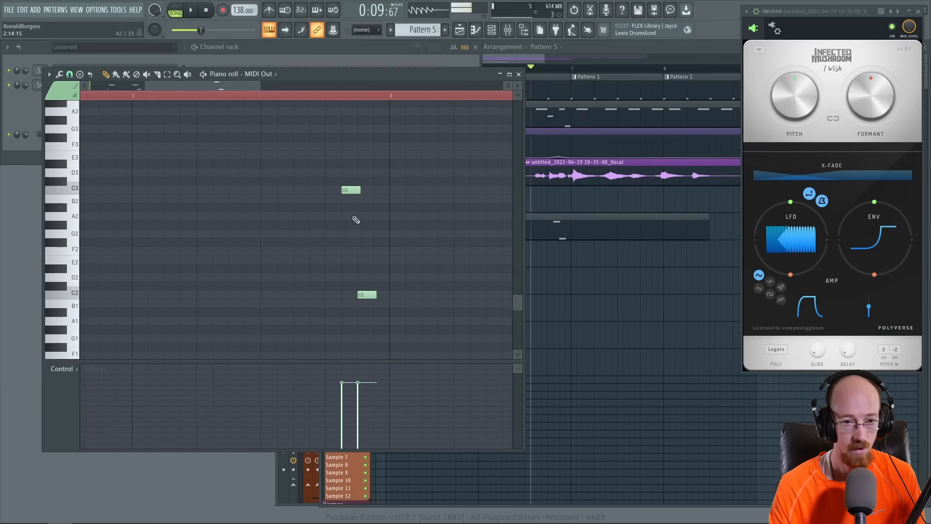
{"action": "key", "text": "space"}
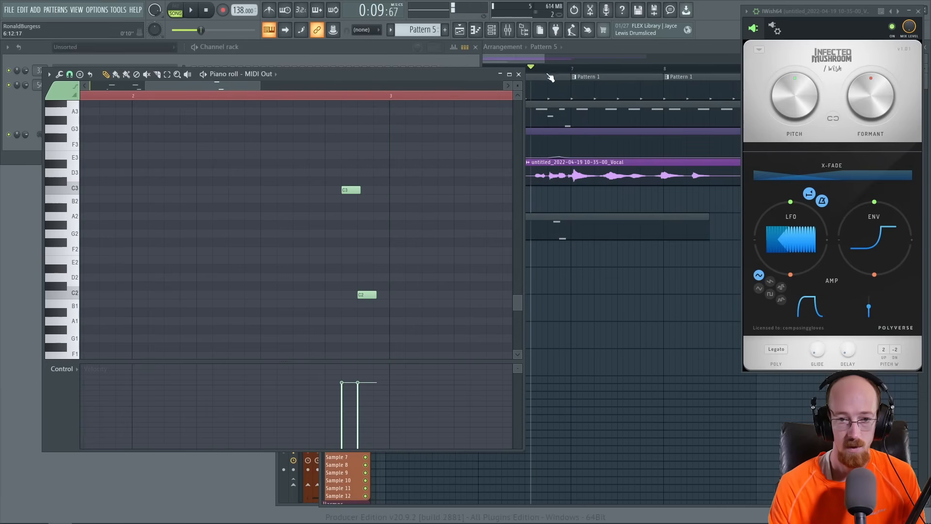
Move the playhead to the start of the second vocal phrase, listen to it, and return to the MIDI Out piano roll.
{"action": "left_click", "coordinate": [534, 72]}
{"action": "key", "text": "space"}
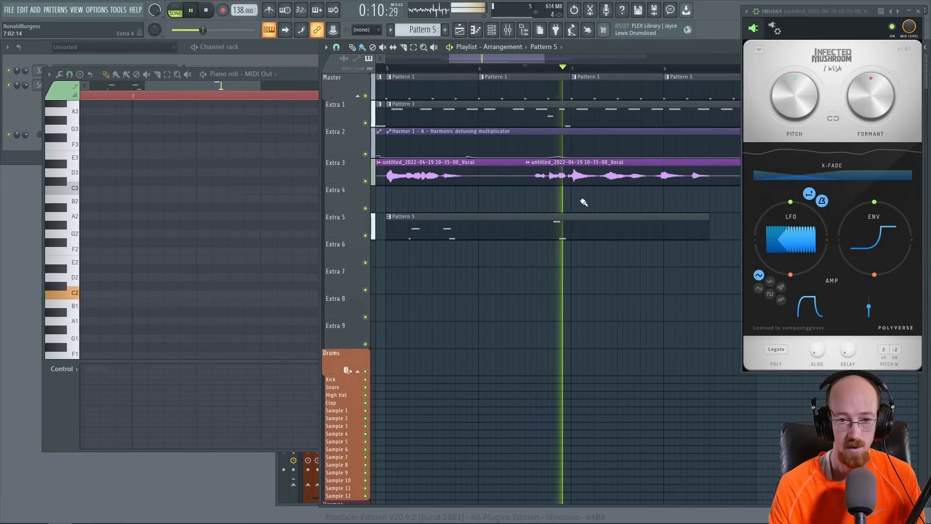
{"action": "key", "text": "space"}
{"action": "key", "text": "space"}
{"action": "key", "text": "space"}
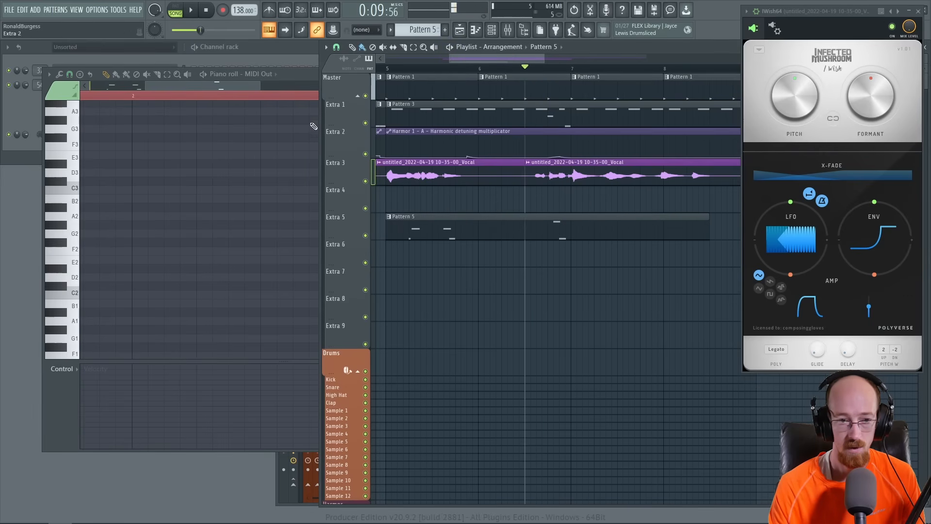
{"action": "left_click", "coordinate": [240, 82]}
{"action": "key", "text": "space"}
{"action": "key", "text": "space"}
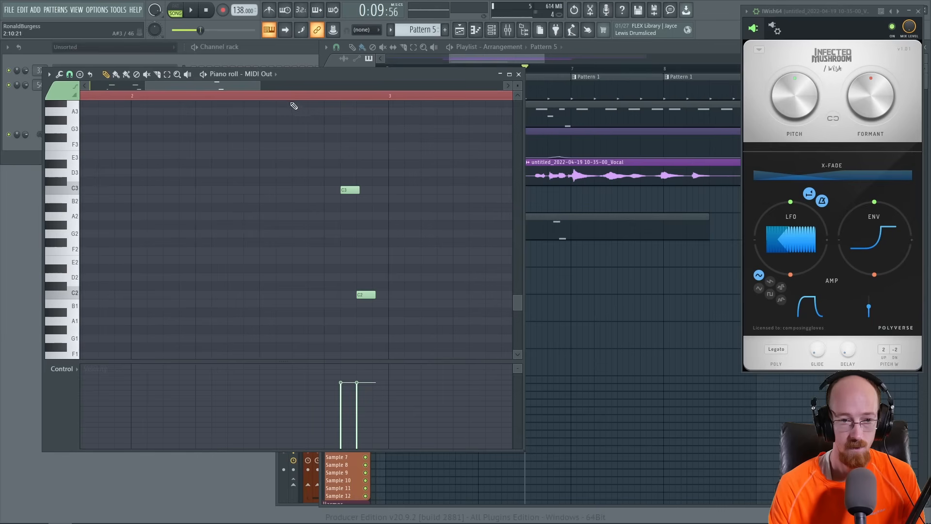
Move the C3 and C2 notes two steps earlier to steps 12 and 13 of bar 2, auditioning their timing, and deselect them.
{"action": "left_click_drag", "start_coordinate": [339, 159], "coordinate": [403, 316]}
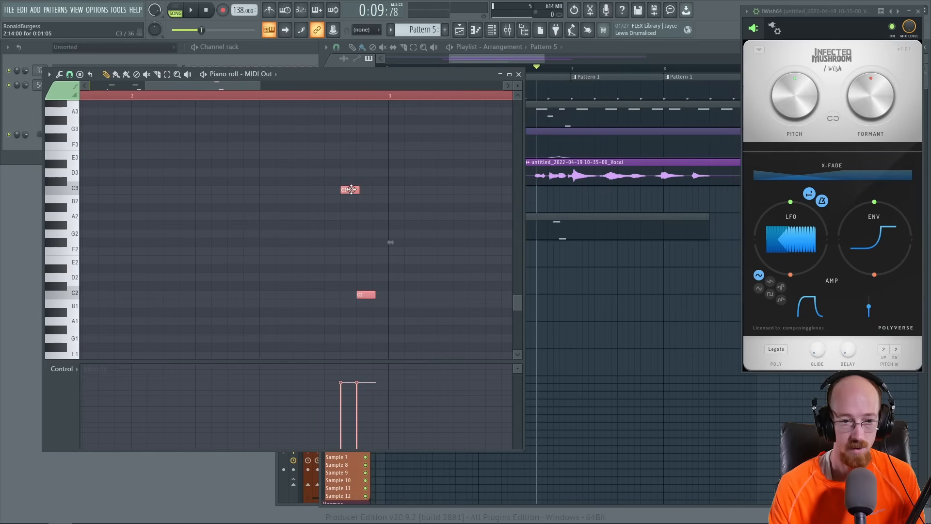
{"action": "left_click_drag", "start_coordinate": [351, 189], "coordinate": [302, 190]}
{"action": "key", "text": "space"}
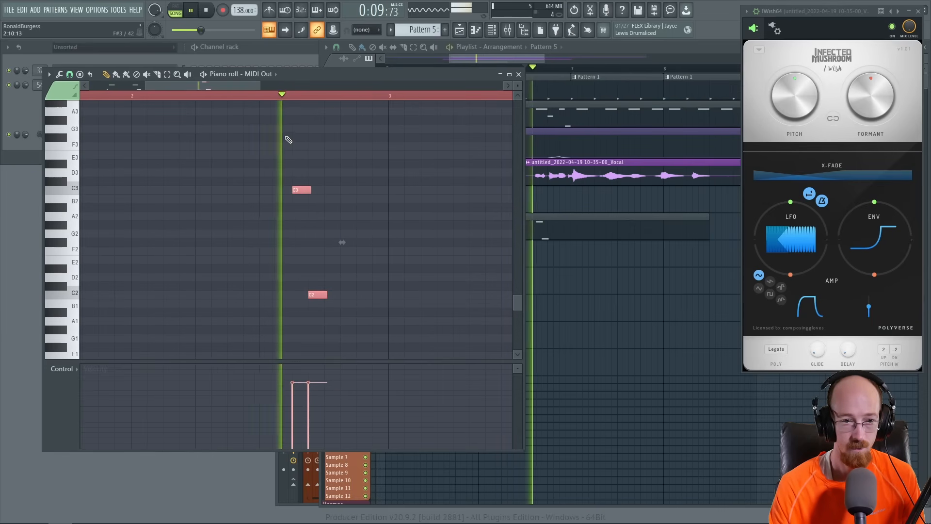
{"action": "key", "text": "space"}
{"action": "left_click_drag", "start_coordinate": [304, 186], "coordinate": [320, 187]}
{"action": "key", "text": "space"}
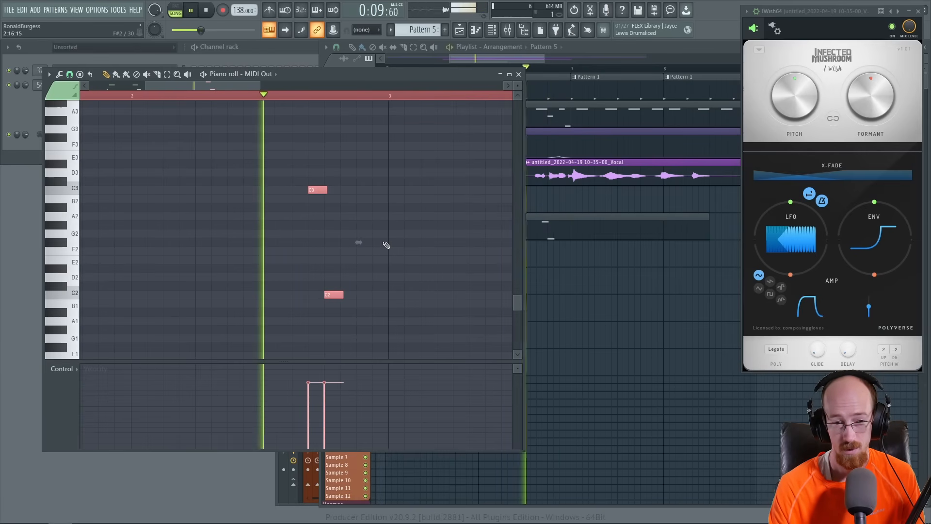
{"action": "key", "text": "space"}
{"action": "key", "text": "ctrl+d"}
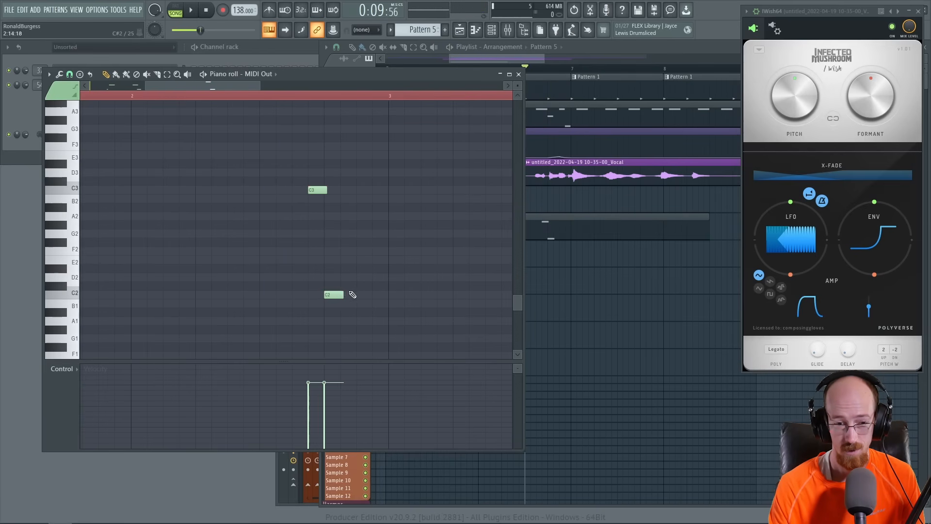
Try the C2 note at step 13 with a length of just over two steps during playback.
{"action": "key", "text": "space"}
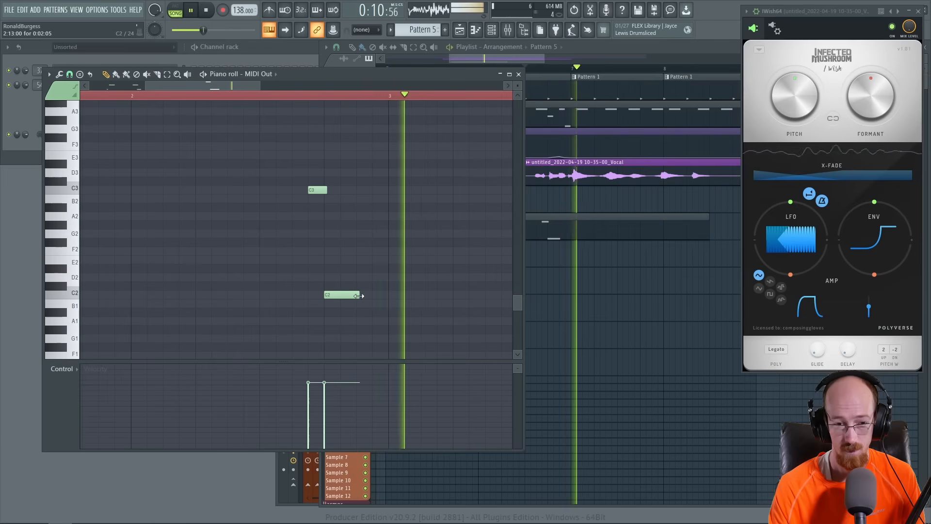
{"action": "left_click_drag", "start_coordinate": [358, 295], "coordinate": [344, 296]}
{"action": "key", "text": "space"}
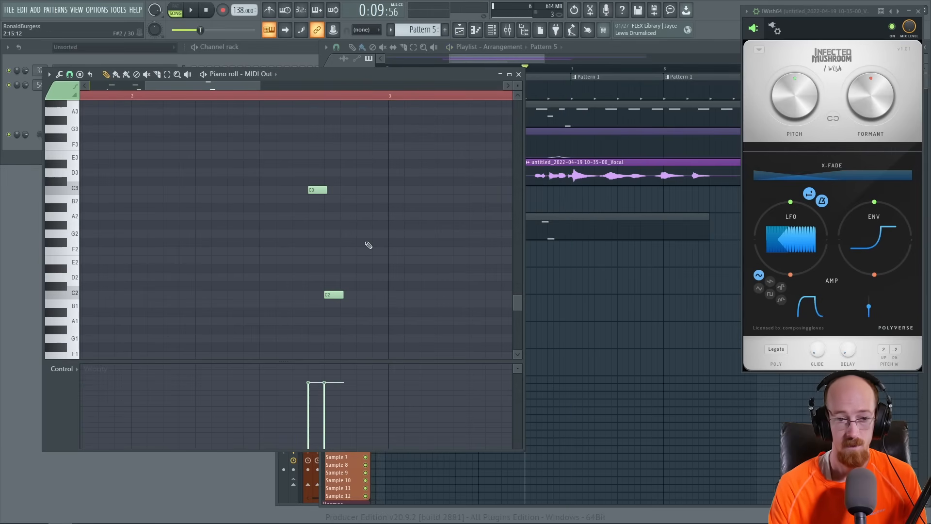
Add a C2 note just over three steps long at step 2 of bar 3 and audition it.
{"action": "left_click", "coordinate": [410, 216]}
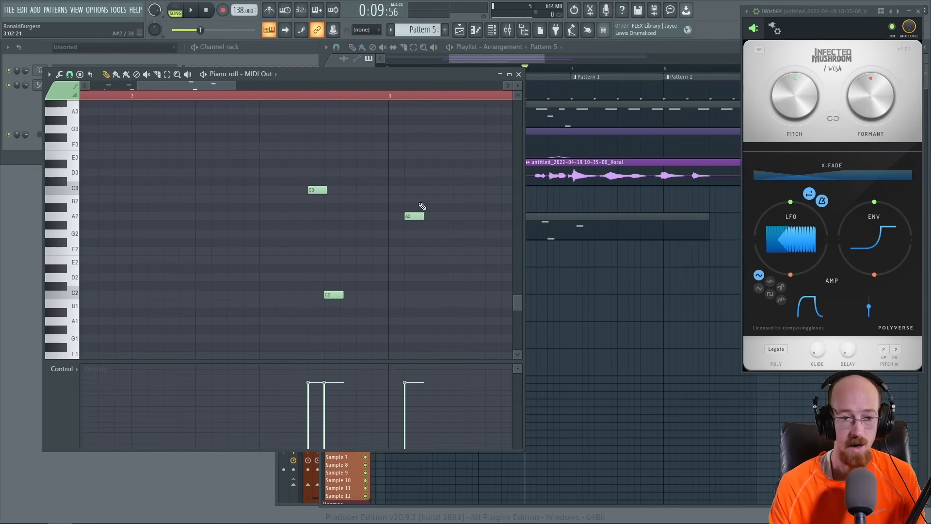
{"action": "left_click_drag", "start_coordinate": [406, 213], "coordinate": [419, 296]}
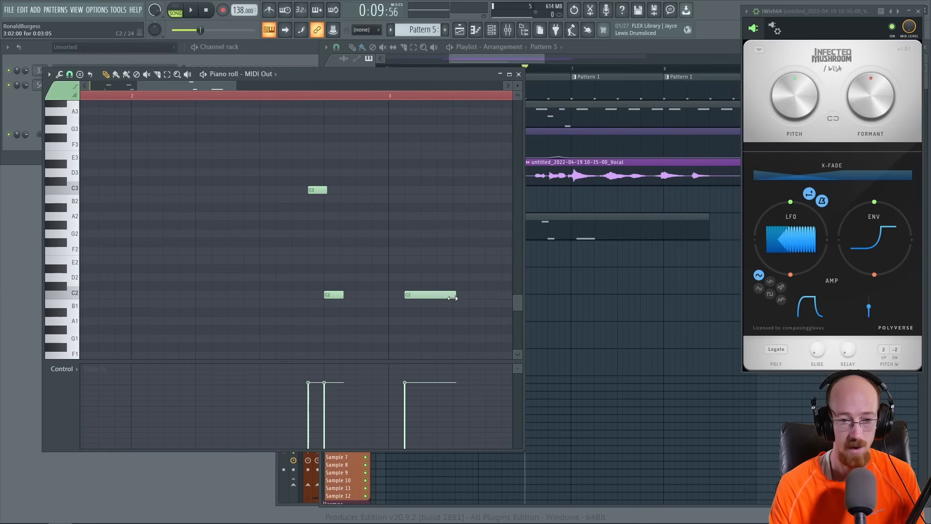
{"action": "key", "text": "space"}
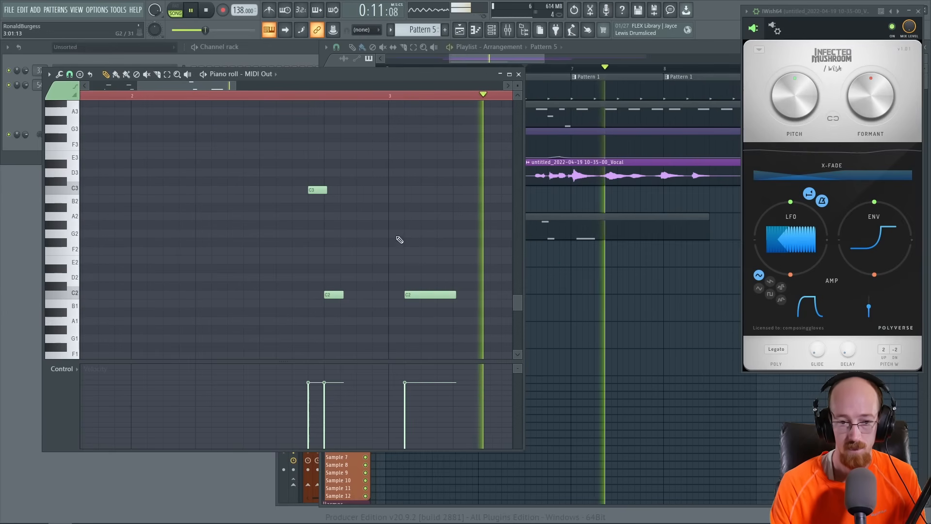
{"action": "key", "text": "space"}
Add a short D#2 note at step 8 of bar 3 and a C3 note just over three steps long at step 9.
{"action": "scroll", "coordinate": [400, 240], "scroll_direction": "down", "scroll_amount": 3}
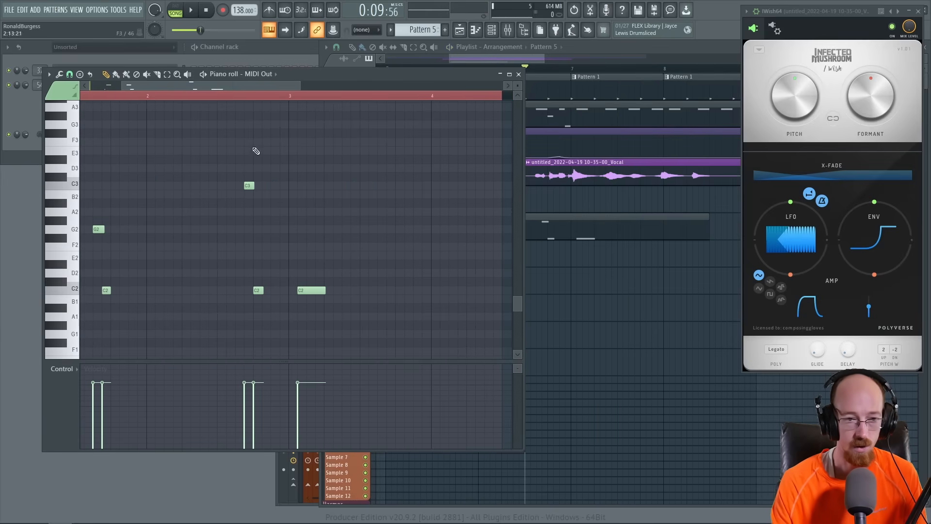
{"action": "key", "text": "space"}
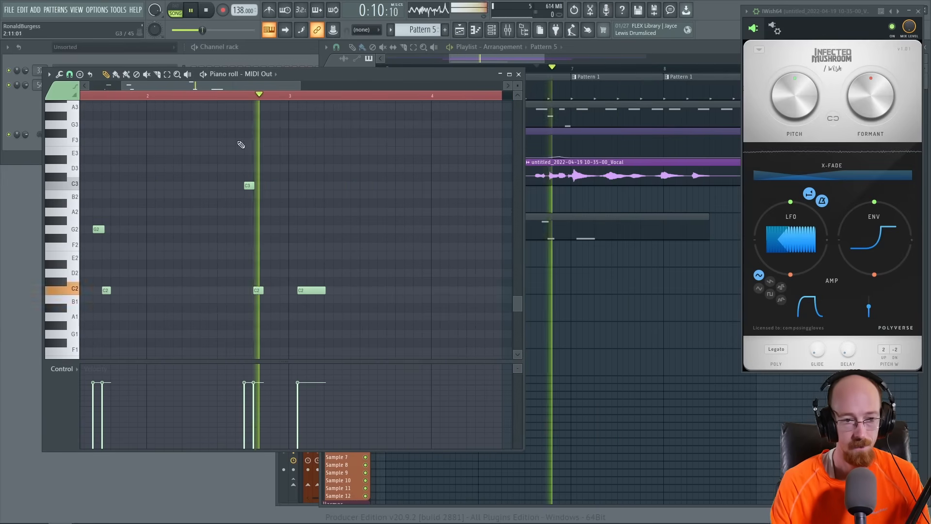
{"action": "left_click", "coordinate": [348, 273]}
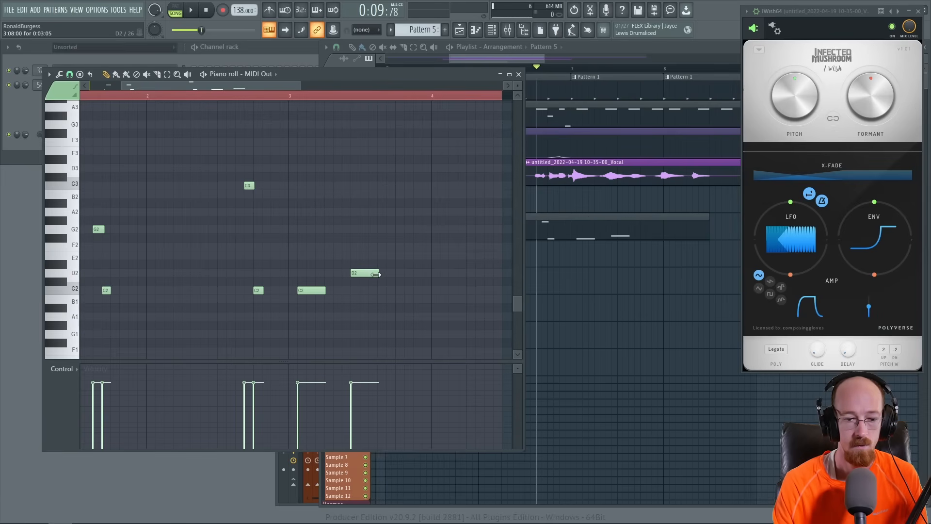
{"action": "left_click_drag", "start_coordinate": [364, 265], "coordinate": [378, 263]}
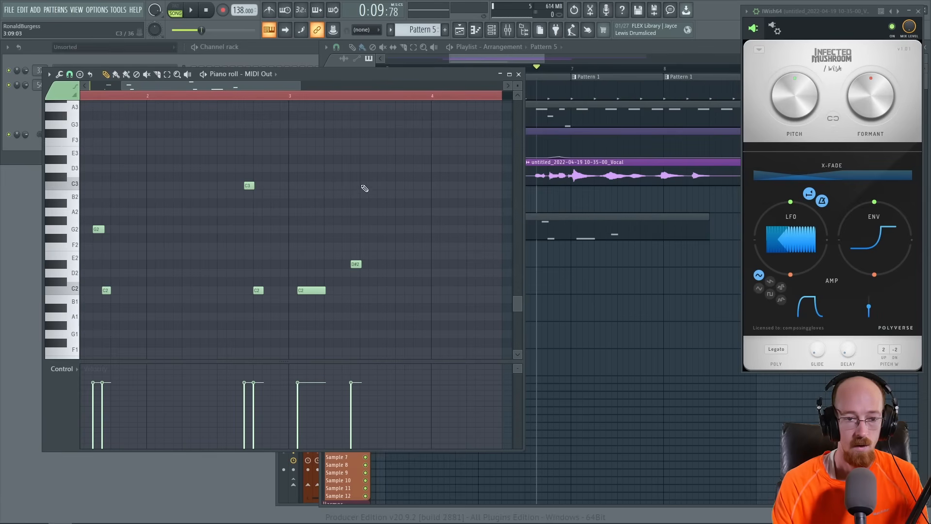
{"action": "left_click_drag", "start_coordinate": [319, 215], "coordinate": [378, 204]}
{"action": "left_click_drag", "start_coordinate": [410, 162], "coordinate": [283, 210]}
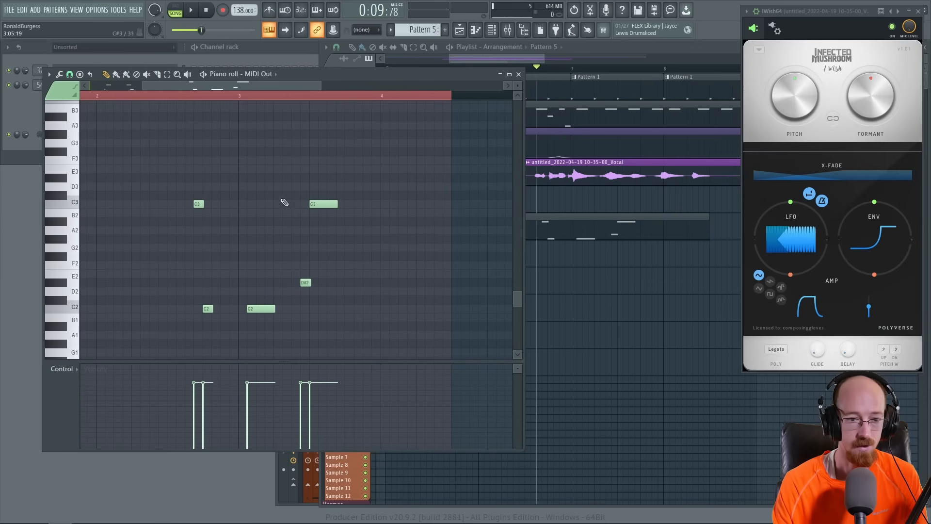
Place the playhead at the start of bar 3 and listen to the vocal from there.
{"action": "left_click", "coordinate": [242, 96]}
{"action": "key", "text": "space"}
{"action": "key", "text": "space"}
{"action": "key", "text": "space"}
{"action": "key", "text": "space"}
Add two C2 notes slightly shorter than one step at steps 6 and 7 of bar 3 and audition them.
{"action": "left_click", "coordinate": [283, 291]}
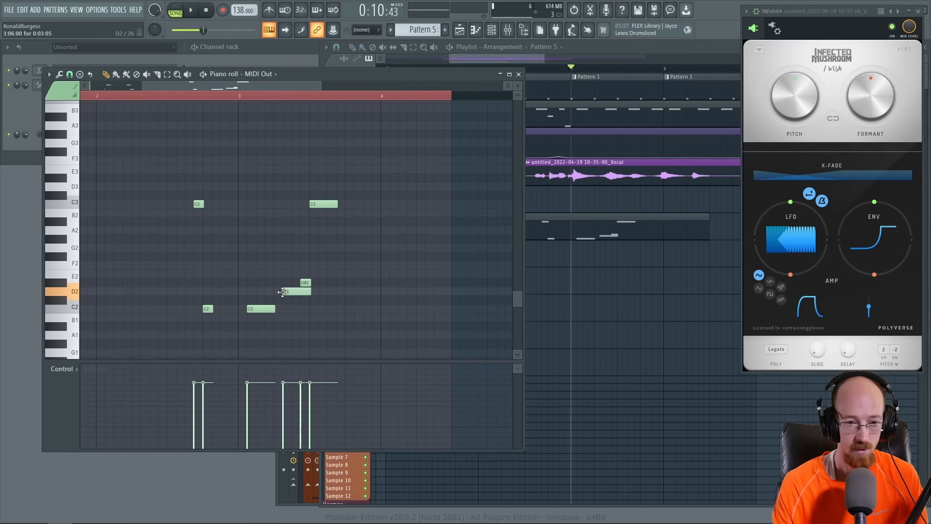
{"action": "scroll", "coordinate": [293, 300], "scroll_direction": "up", "scroll_amount": 3}
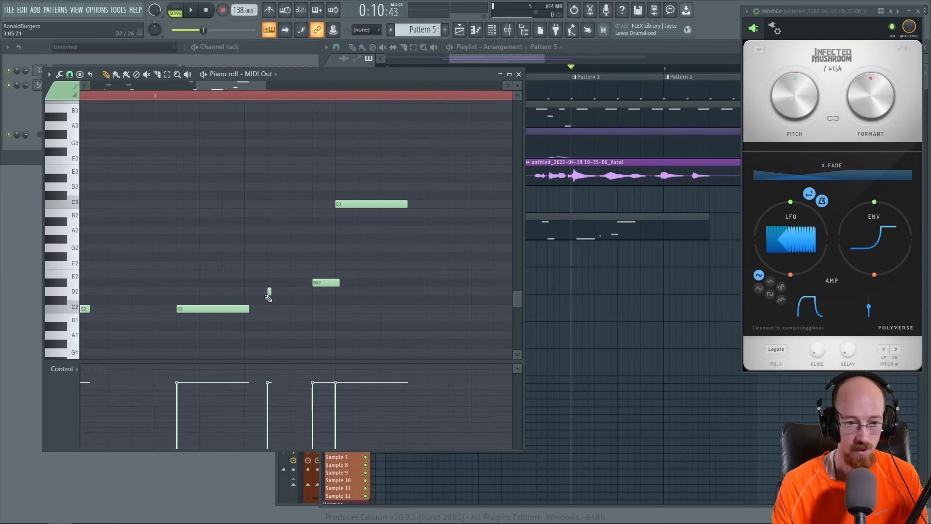
{"action": "left_click_drag", "start_coordinate": [283, 290], "coordinate": [294, 311]}
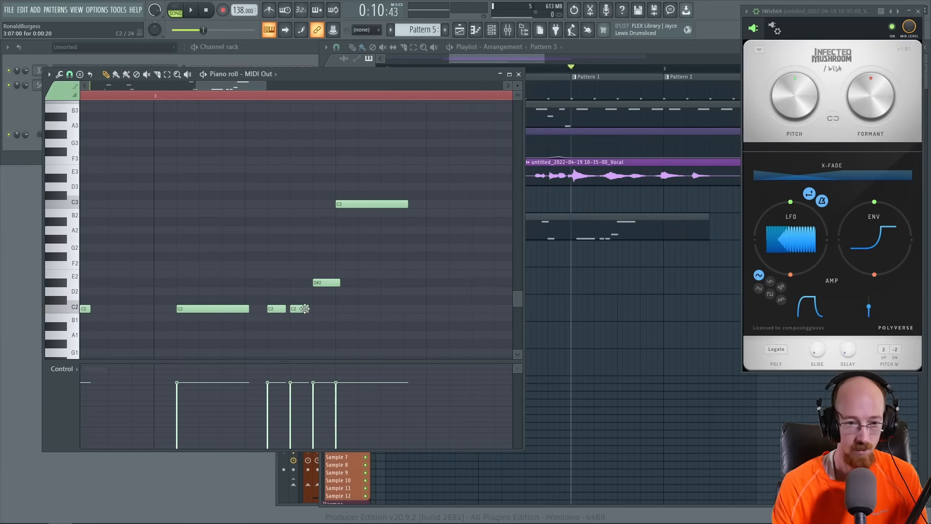
{"action": "key", "text": "space"}
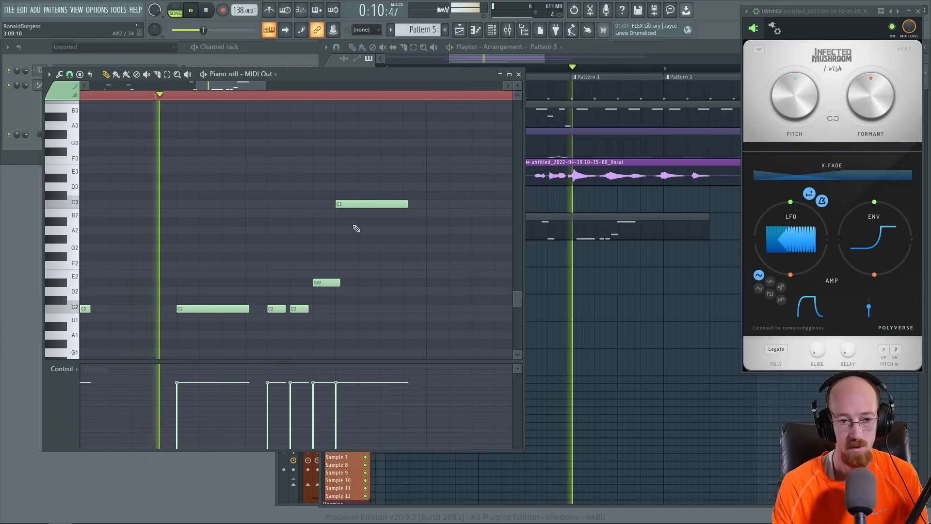
{"action": "key", "text": "space"}
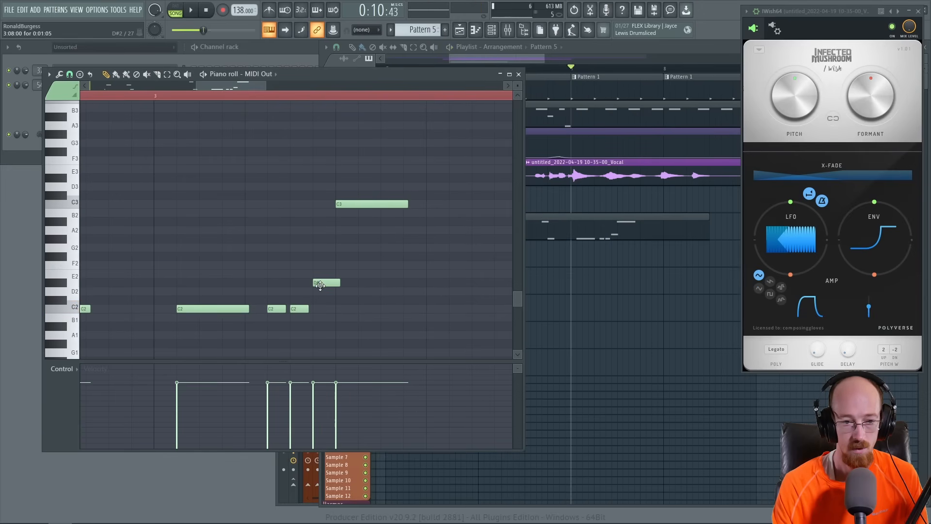
Lower the step 8 note of bar 3 to C2 and the step 9 note to G2, auditioning each change.
{"action": "left_click_drag", "start_coordinate": [331, 283], "coordinate": [327, 309]}
{"action": "key", "text": "space"}
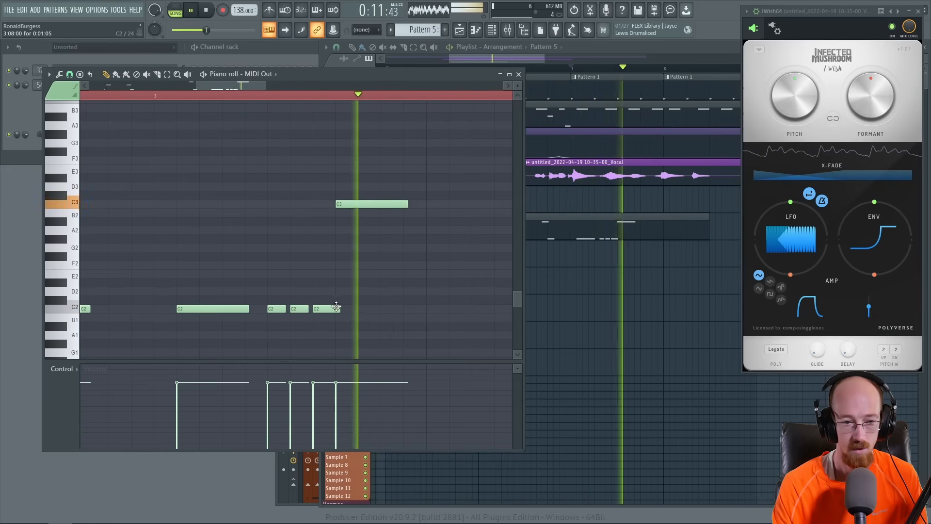
{"action": "key", "text": "space"}
{"action": "left_click_drag", "start_coordinate": [363, 204], "coordinate": [362, 249]}
{"action": "key", "text": "space"}
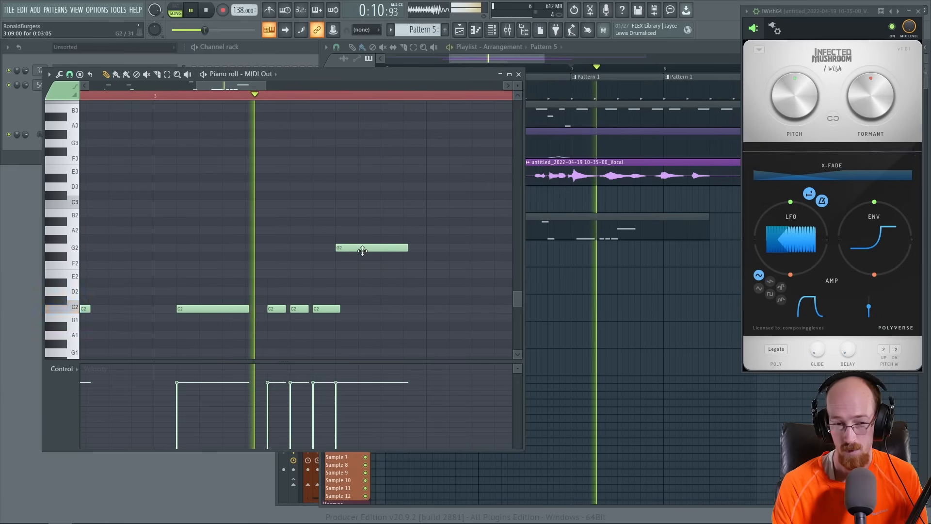
{"action": "key", "text": "space"}
Try a D#2 note just over three steps long at step 11 of bar 3, audition it, and delete it.
{"action": "left_click", "coordinate": [405, 282]}
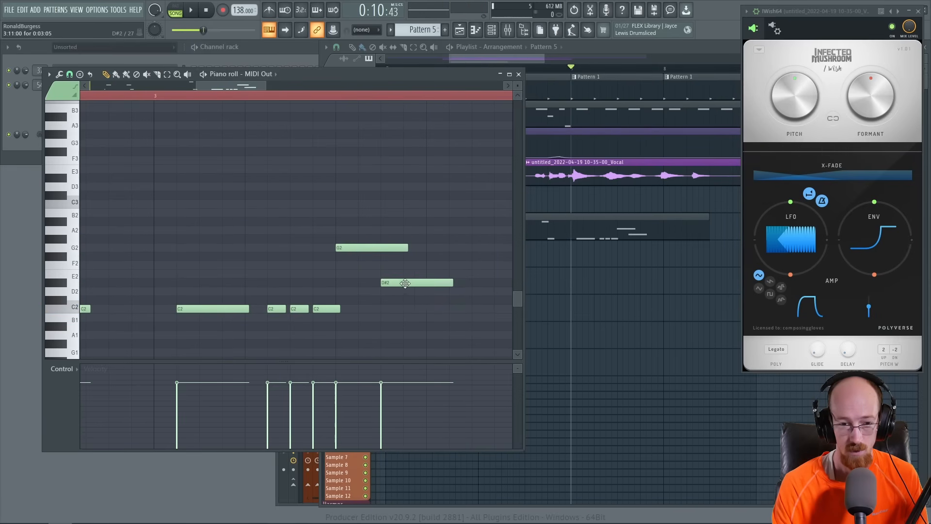
{"action": "key", "text": "space"}
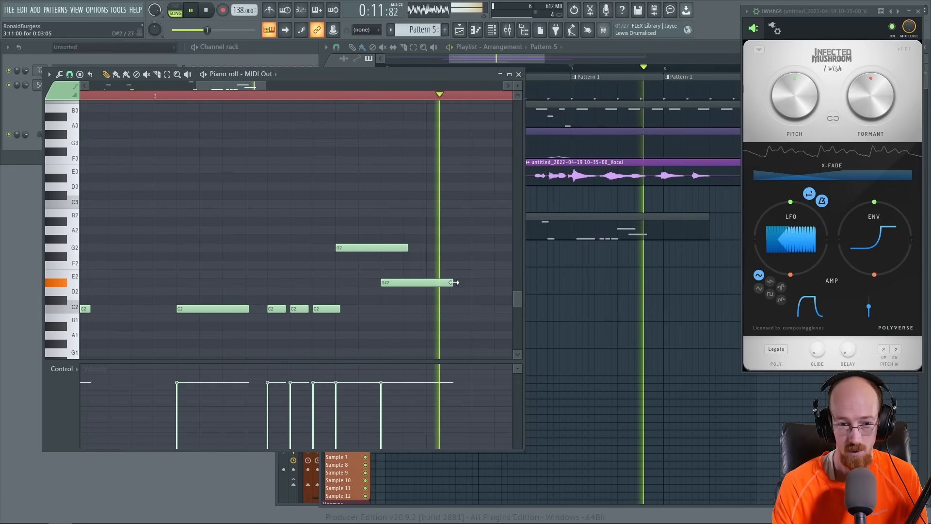
{"action": "right_click", "coordinate": [427, 283]}
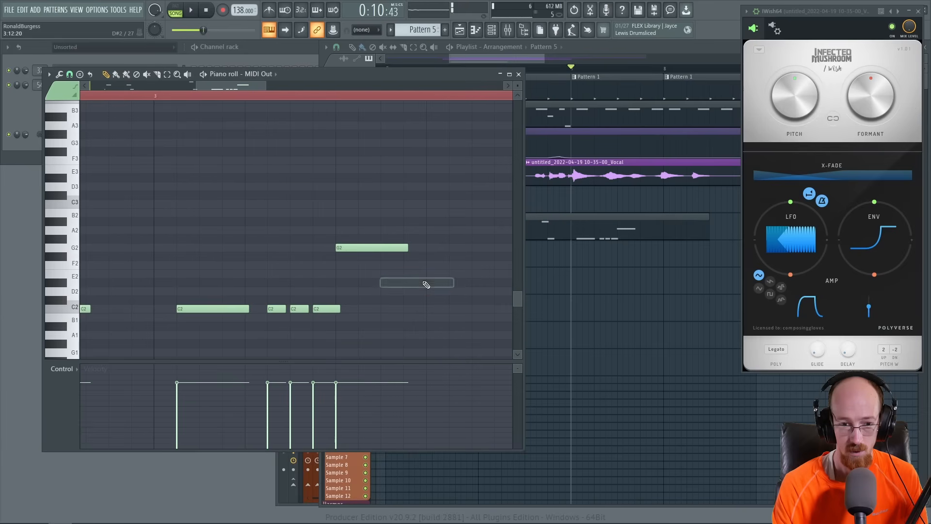
Shorten the G2 note at step 9 of bar 3 to just over two steps and audition it.
{"action": "key", "text": "space"}
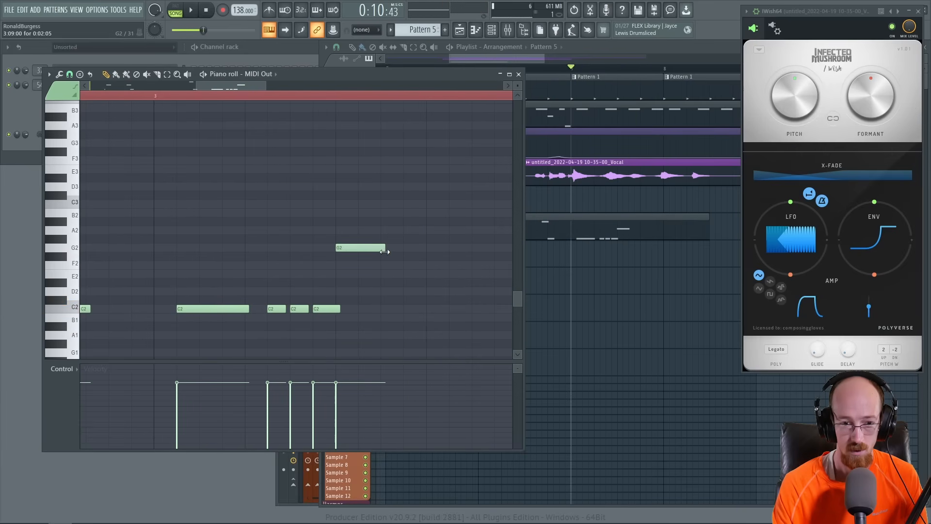
{"action": "key", "text": "space"}
{"action": "key", "text": "space"}
Select the C2 notes at steps 7 and 8 of bar 3, lower them an octave to C1, and audition them.
{"action": "left_click", "coordinate": [326, 308]}
{"action": "left_click_drag", "start_coordinate": [326, 307], "coordinate": [326, 309]}
{"action": "scroll", "coordinate": [327, 291], "scroll_direction": "down", "scroll_amount": 3}
{"action": "left_click_drag", "start_coordinate": [307, 231], "coordinate": [355, 231]}
{"action": "key", "text": "ctrl+Down"}
{"action": "scroll", "coordinate": [369, 264], "scroll_direction": "down", "scroll_amount": 3}
{"action": "key", "text": "space"}
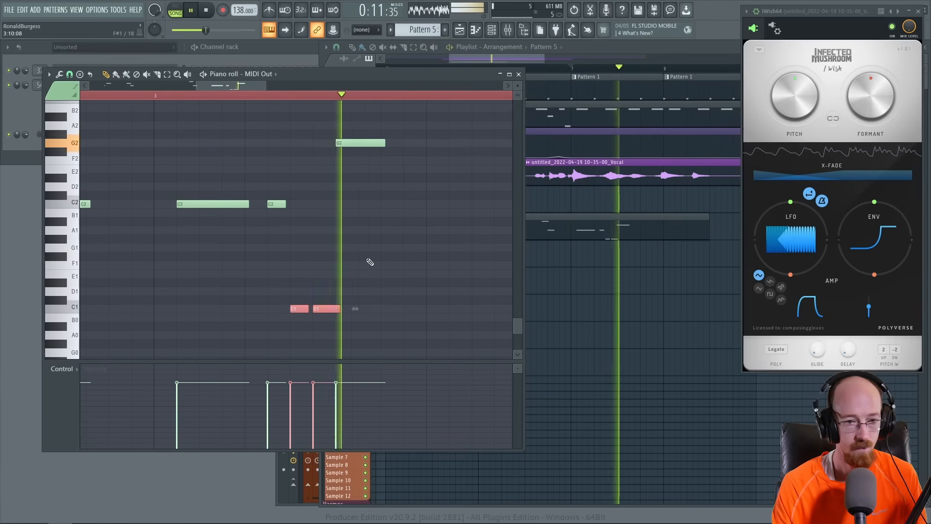
Lower the G2 note at step 9 of bar 3 to C2 and listen to the phrase again.
{"action": "left_click_drag", "start_coordinate": [354, 144], "coordinate": [333, 242]}
{"action": "key", "text": "space"}
{"action": "key", "text": "space"}
{"action": "scroll", "coordinate": [333, 225], "scroll_direction": "down", "scroll_amount": 2}
{"action": "key", "text": "space"}
{"action": "key", "text": "space"}
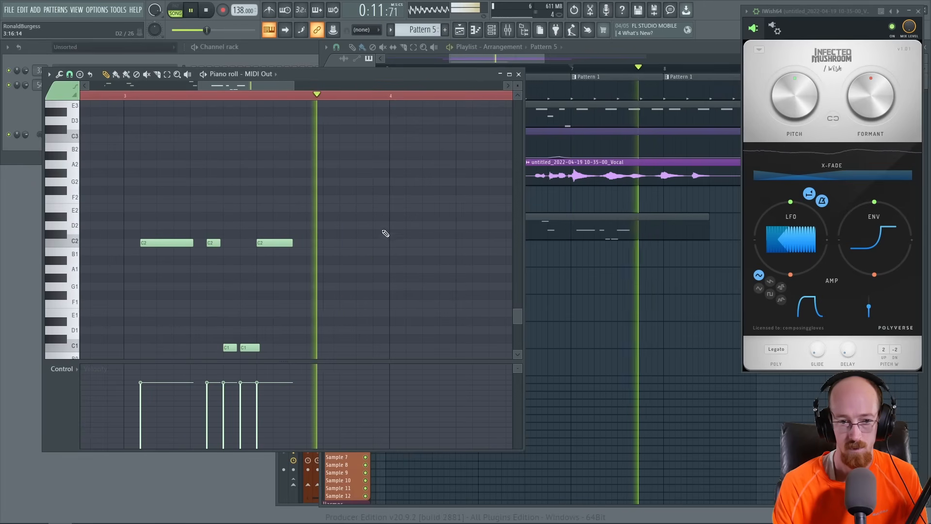
Add a C2 note just over four steps long at step 16 of bar 3 and audition it with the vocal.
{"action": "key", "text": "space"}
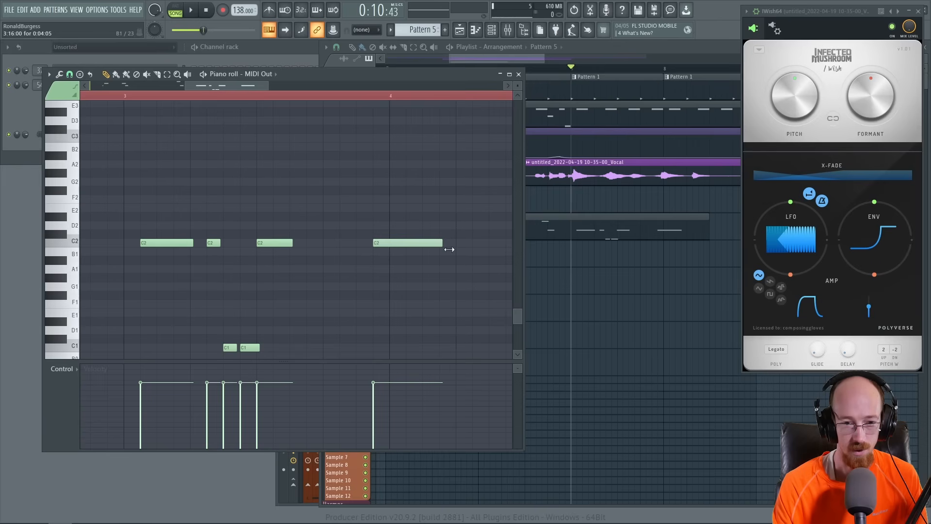
{"action": "scroll", "coordinate": [426, 273], "scroll_direction": "up", "scroll_amount": 3}
{"action": "key", "text": "space"}
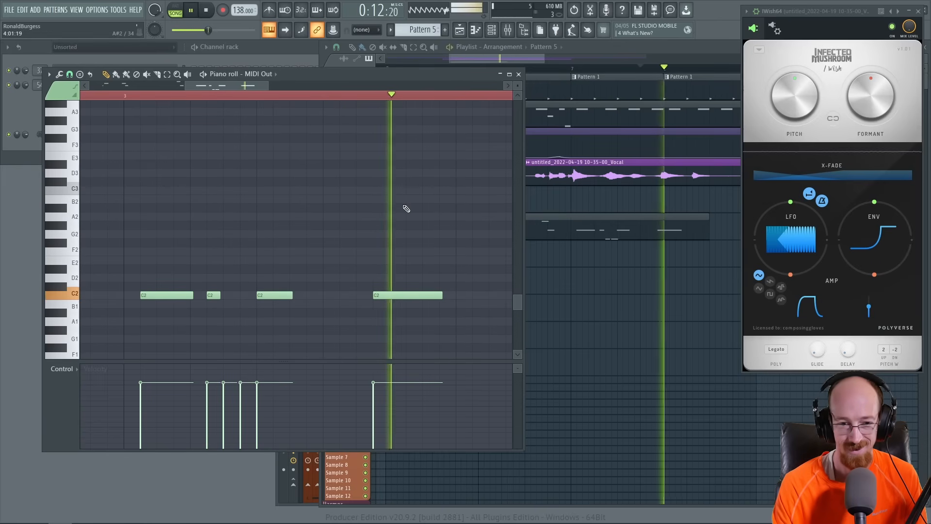
Audition the C2 note at step 16 of bar 3, and play the vocal from bar 5 of the playlist.
{"action": "key", "text": "space"}
{"action": "key", "text": "space"}
{"action": "left_click_drag", "start_coordinate": [415, 235], "coordinate": [363, 193]}
{"action": "key", "text": "space"}
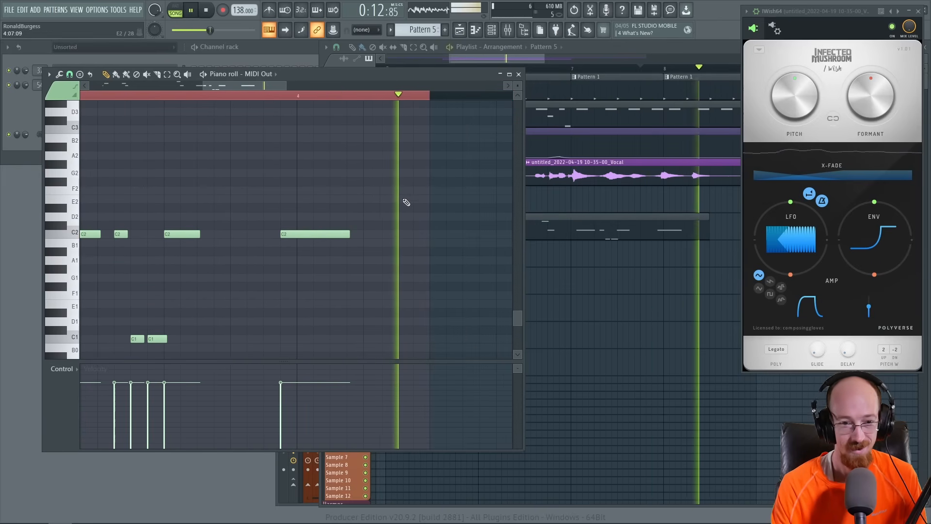
{"action": "scroll", "coordinate": [406, 200], "scroll_direction": "down", "scroll_amount": 4}
{"action": "key", "text": "space"}
{"action": "scroll", "coordinate": [607, 177], "scroll_direction": "down", "scroll_amount": 6}
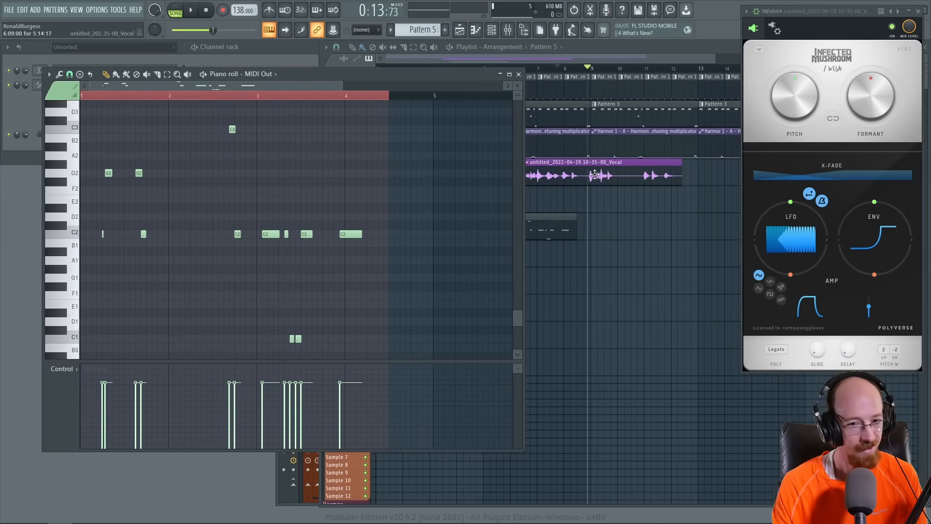
{"action": "left_click_drag", "start_coordinate": [601, 167], "coordinate": [658, 152]}
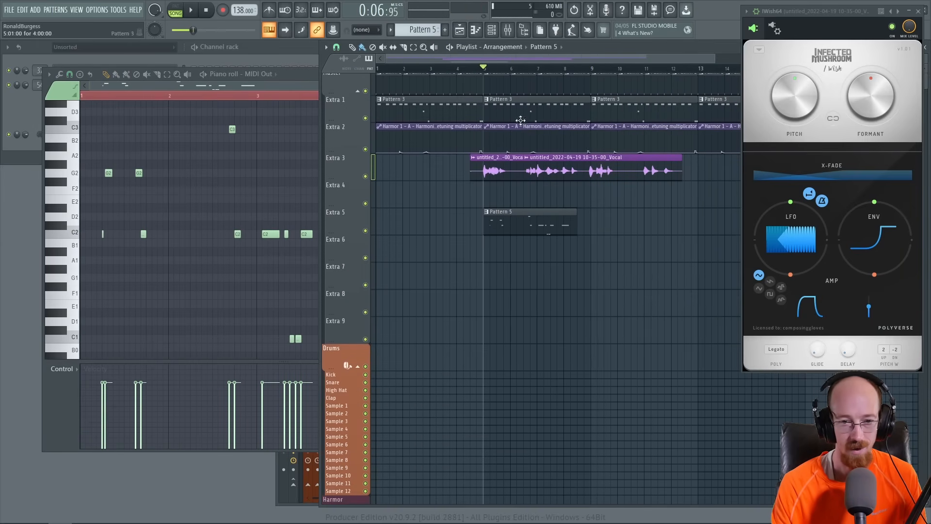
{"action": "key", "text": "space"}
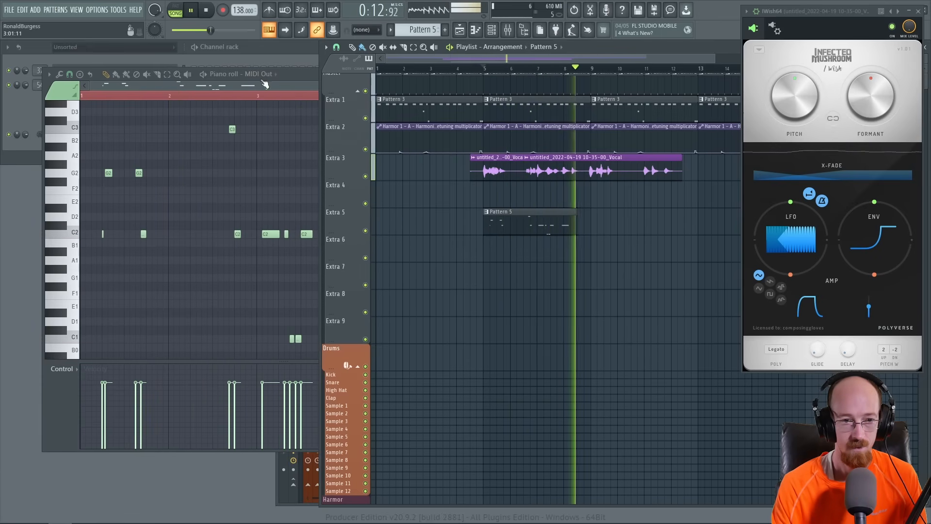
Lower the C2 note at step 9 of bar 3 by an octave to C1 and audition it.
{"action": "left_click", "coordinate": [286, 84]}
{"action": "scroll", "coordinate": [293, 243], "scroll_direction": "up", "scroll_amount": 3}
{"action": "scroll", "coordinate": [369, 213], "scroll_direction": "left", "scroll_amount": 2}
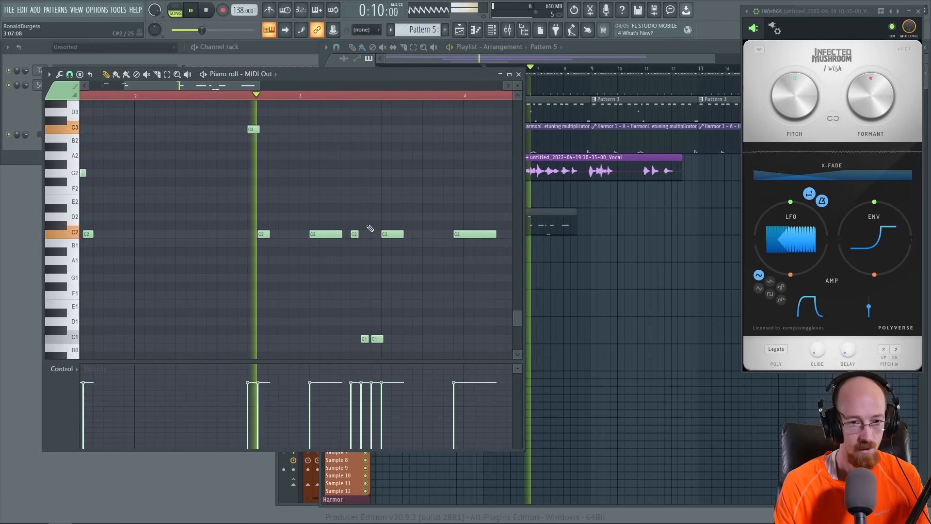
{"action": "key", "text": "space"}
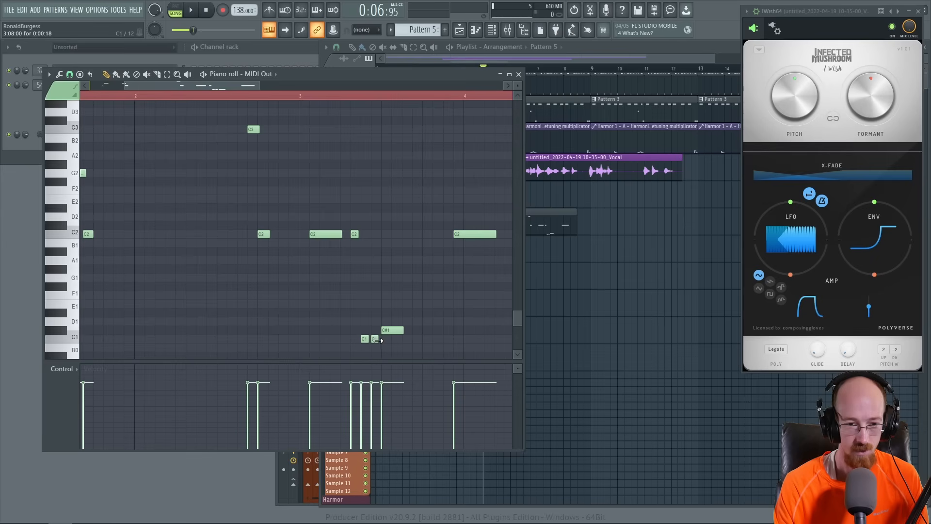
{"action": "left_click", "coordinate": [295, 100]}
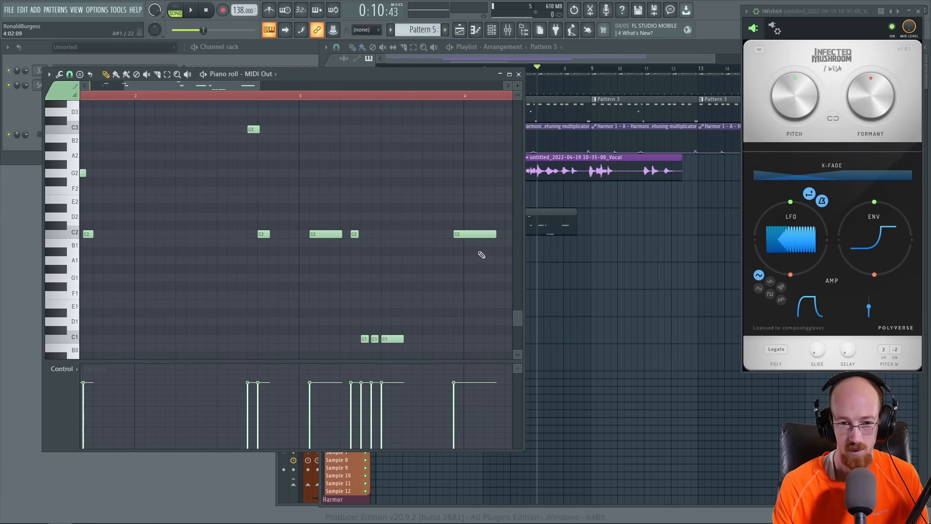
Add a D#1 note just over two steps long at the start of bar 4 and raise its pitch.
{"action": "scroll", "coordinate": [482, 254], "scroll_direction": "up", "scroll_amount": 1}
{"action": "left_click_drag", "start_coordinate": [481, 255], "coordinate": [396, 223]}
{"action": "left_click", "coordinate": [378, 278]}
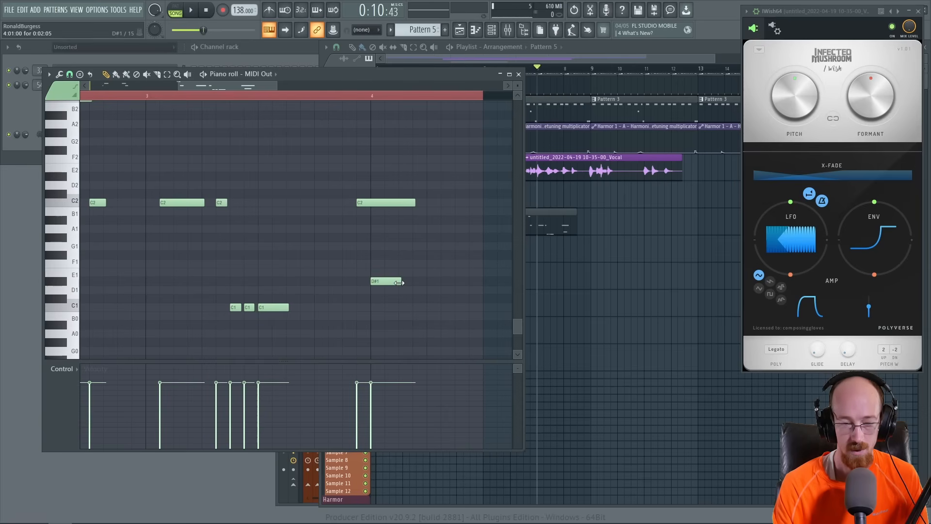
{"action": "left_click", "coordinate": [361, 102]}
{"action": "left_click_drag", "start_coordinate": [392, 281], "coordinate": [393, 173]}
Make the note starting bar 4 a C2 just over three steps long, and shorten the C2 before it to under one step.
{"action": "key", "text": "space"}
{"action": "key", "text": "space"}
{"action": "key", "text": "space"}
{"action": "key", "text": "space"}
{"action": "key", "text": "space"}
{"action": "key", "text": "space"}
{"action": "left_click_drag", "start_coordinate": [401, 203], "coordinate": [418, 203]}
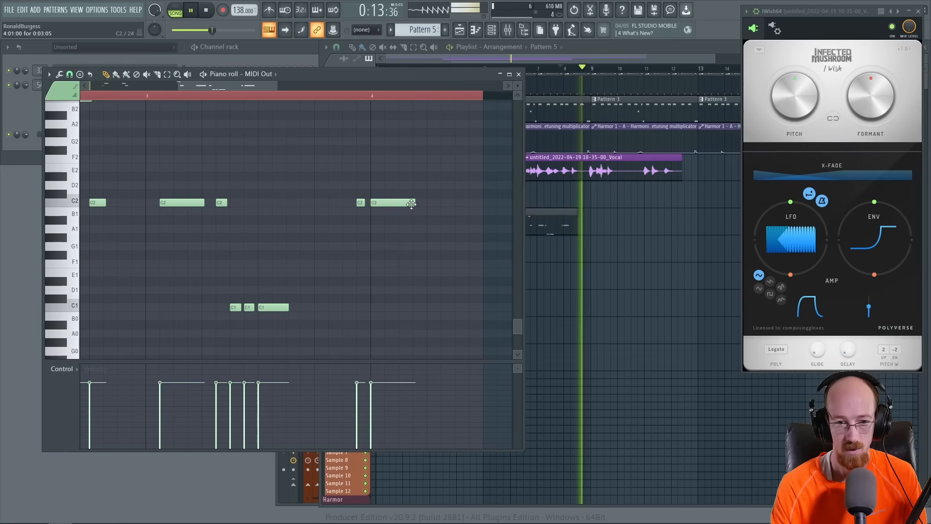
Try a C1 note at step 3 of bar 4, raise it to G1, and audition it.
{"action": "key", "text": "space"}
{"action": "key", "text": "space"}
{"action": "key", "text": "space"}
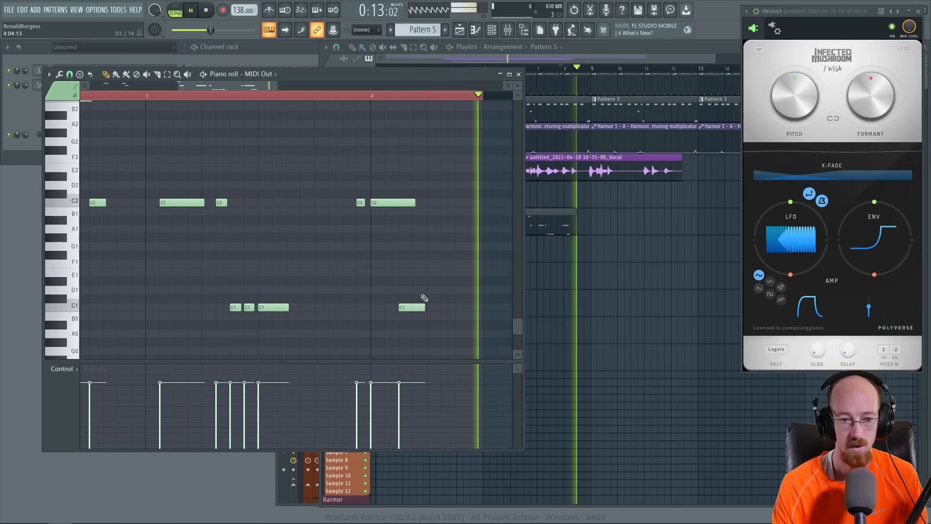
{"action": "left_click_drag", "start_coordinate": [412, 307], "coordinate": [412, 254]}
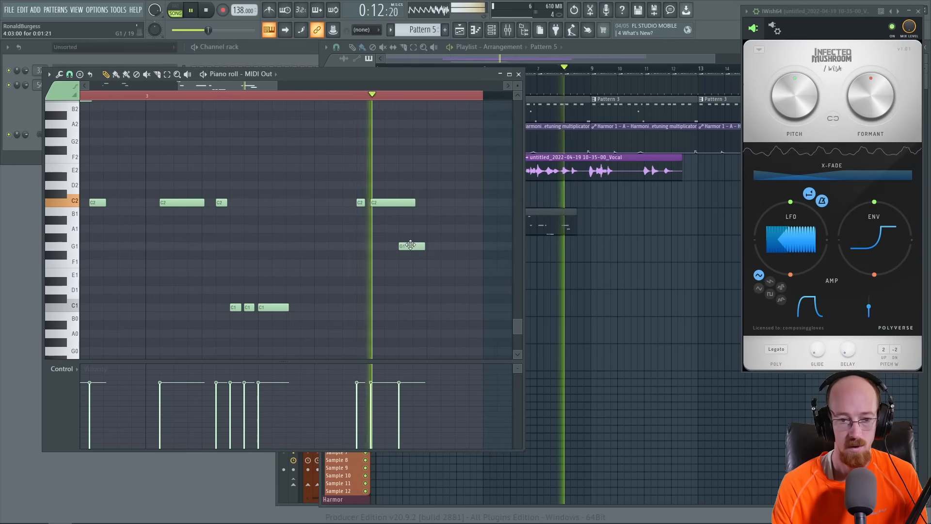
{"action": "key", "text": "space"}
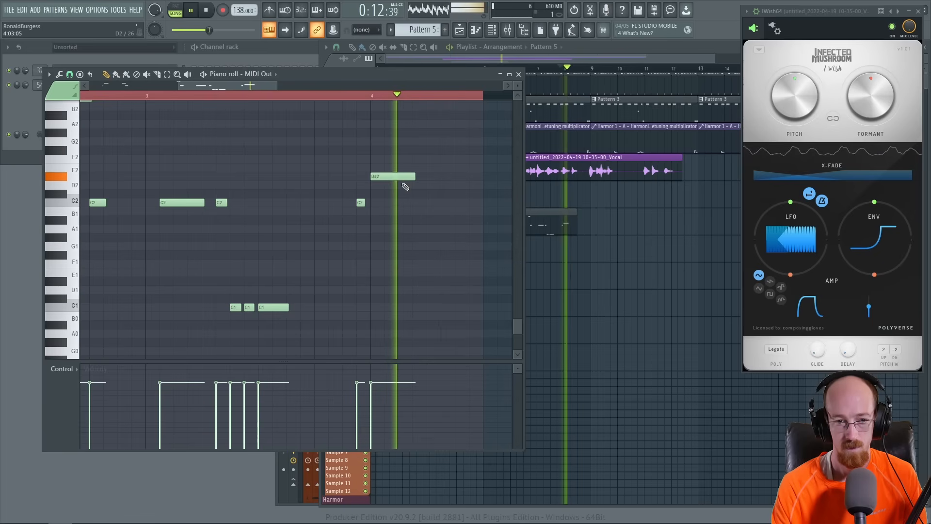
Set bar 4 to a C3 just over one step long at its start and a C2 nearly two steps long at step 3.
{"action": "left_click_drag", "start_coordinate": [392, 177], "coordinate": [392, 192]}
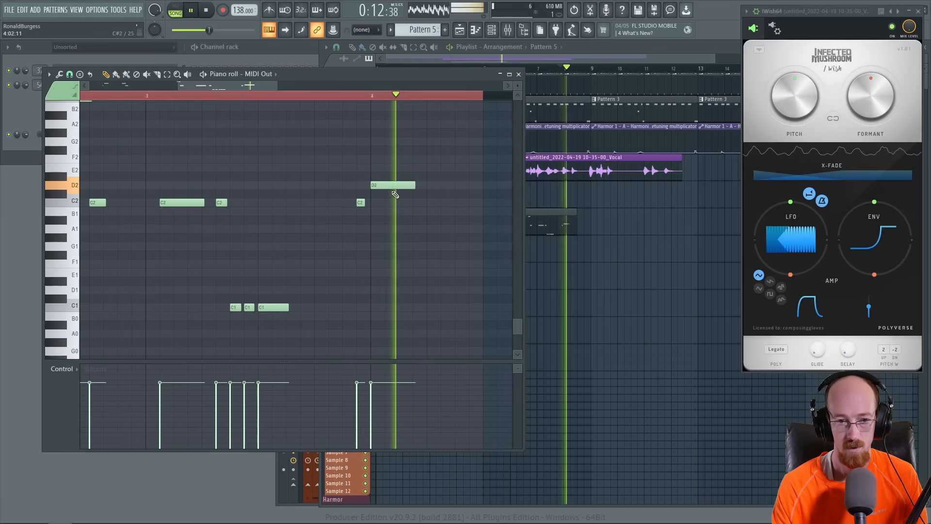
{"action": "scroll", "coordinate": [398, 230], "scroll_direction": "up", "scroll_amount": 2}
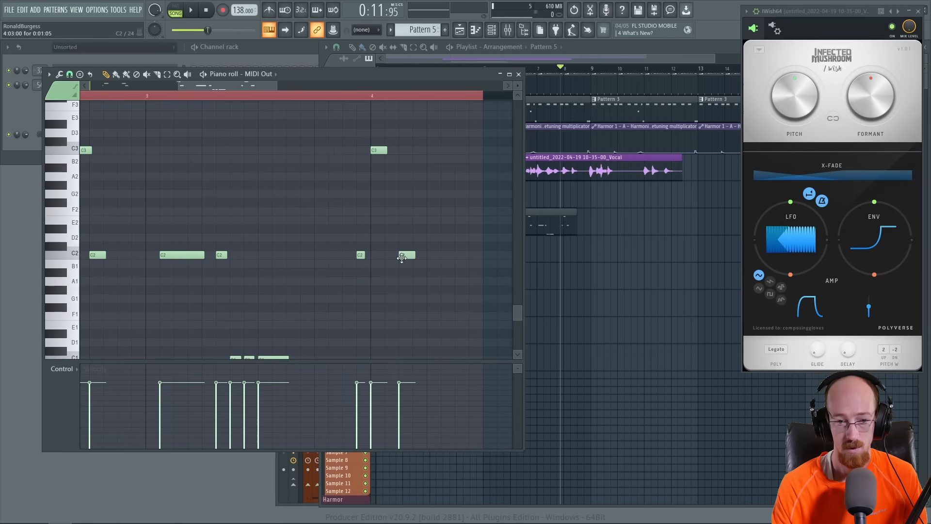
{"action": "key", "text": "space"}
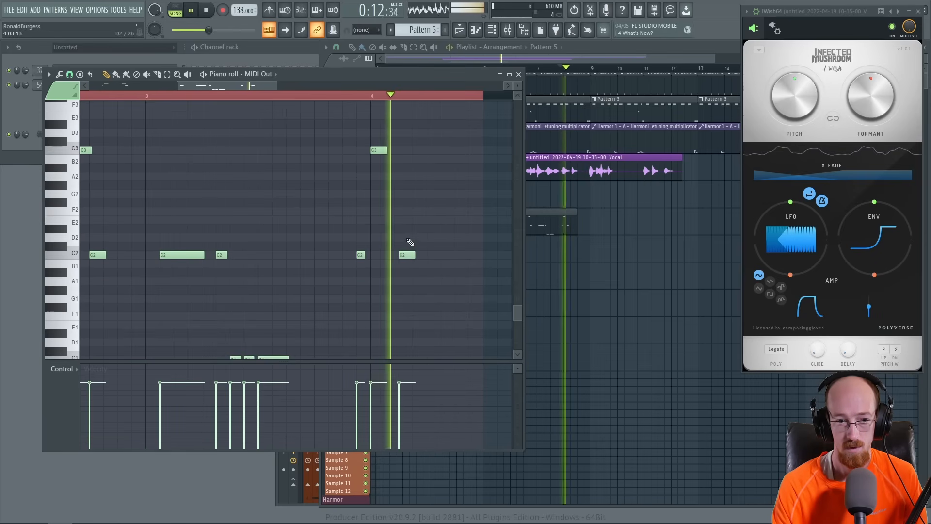
{"action": "left_click_drag", "start_coordinate": [417, 256], "coordinate": [426, 257]}
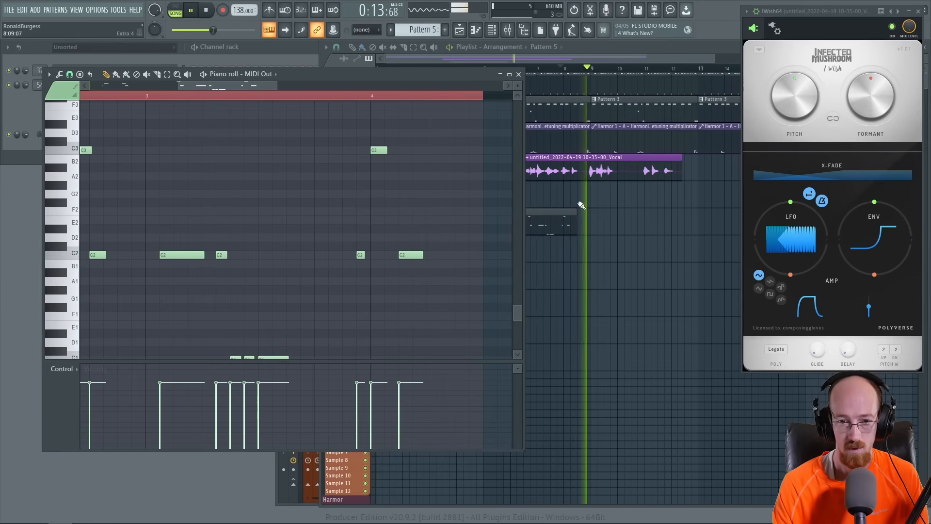
{"action": "scroll", "coordinate": [416, 204], "scroll_direction": "down", "scroll_amount": 3}
{"action": "scroll", "coordinate": [417, 205], "scroll_direction": "down", "scroll_amount": 1}
{"action": "key", "text": "space"}
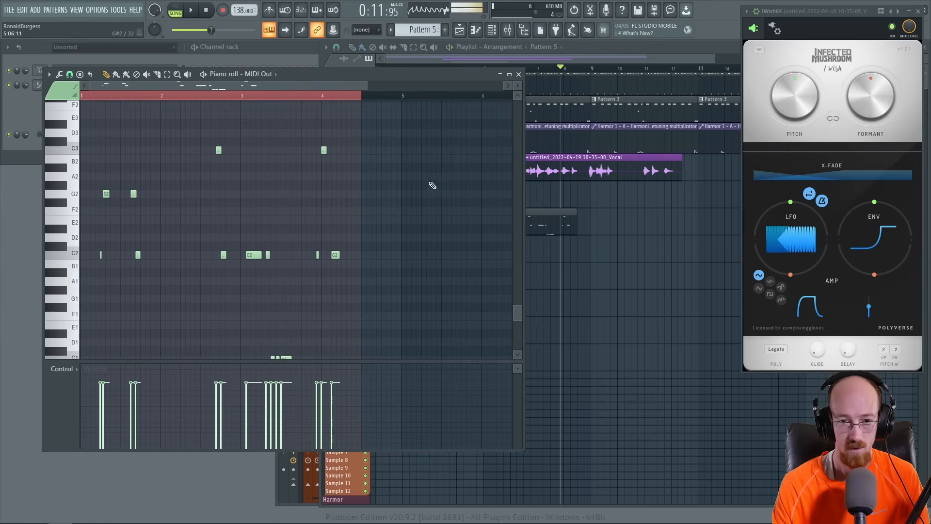
Move the IWish64 X-Fade all the way to its left end and play the vocal from bar 5.
{"action": "left_click", "coordinate": [582, 57]}
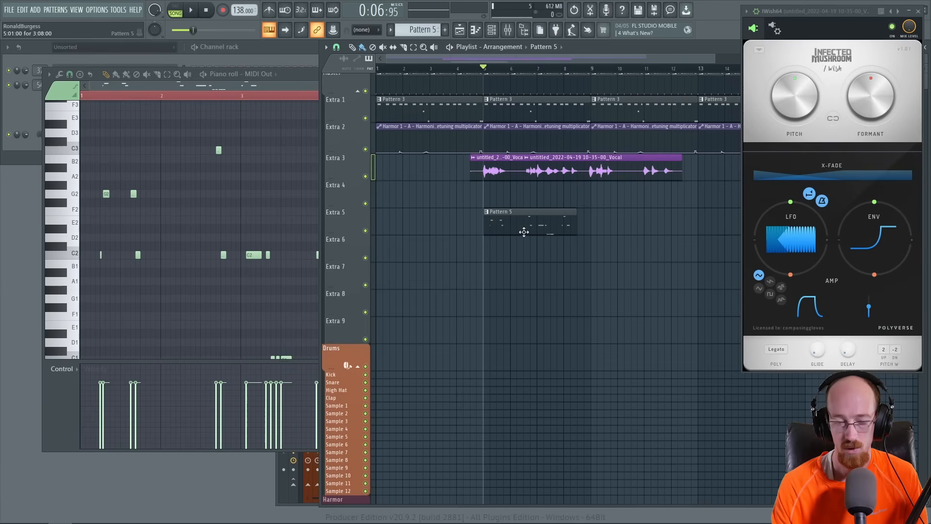
{"action": "left_click_drag", "start_coordinate": [843, 175], "coordinate": [793, 178]}
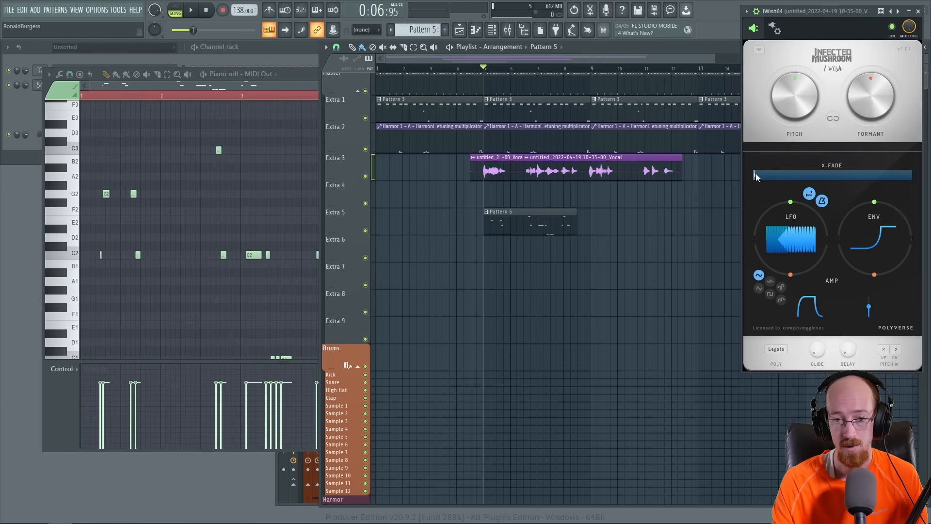
{"action": "key", "text": "space"}
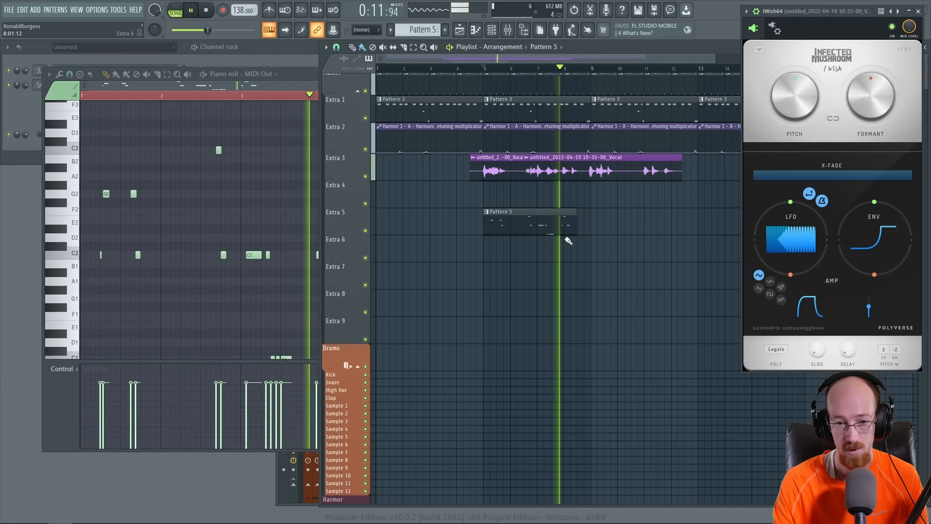
Add an A1 note nearly two steps long at step 6 of bar 4 and audition it.
{"action": "left_click", "coordinate": [240, 86]}
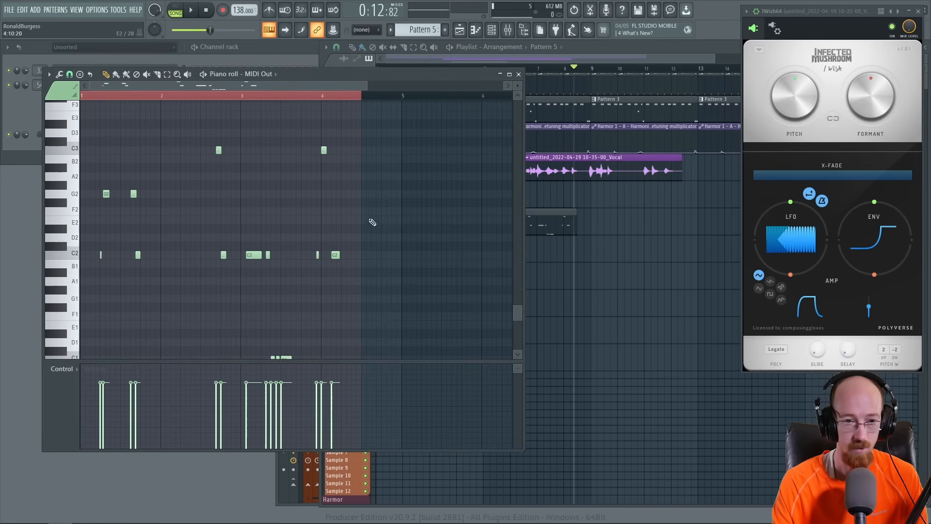
{"action": "scroll", "coordinate": [362, 205], "scroll_direction": "up", "scroll_amount": 5}
{"action": "left_click", "coordinate": [362, 206], "text": "ctrl"}
{"action": "key", "text": "space"}
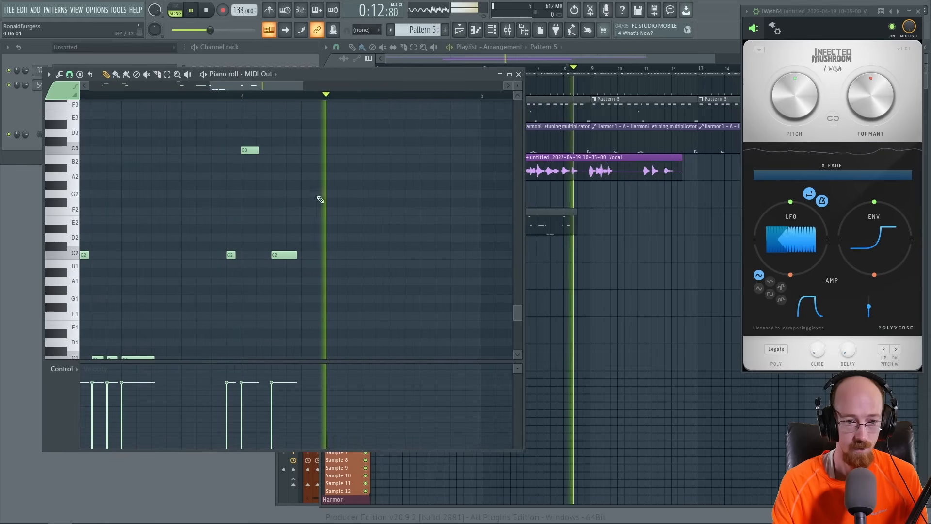
{"action": "left_click", "coordinate": [321, 256]}
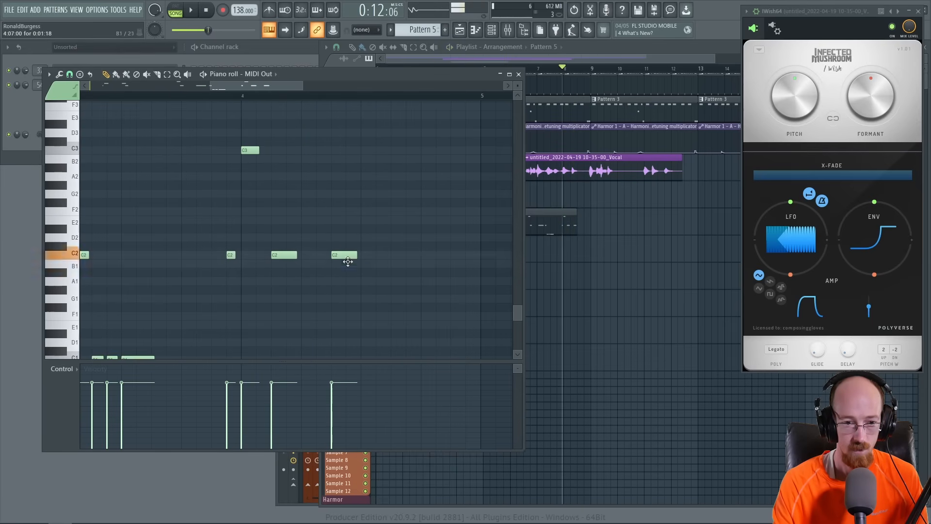
{"action": "left_click_drag", "start_coordinate": [350, 255], "coordinate": [352, 291]}
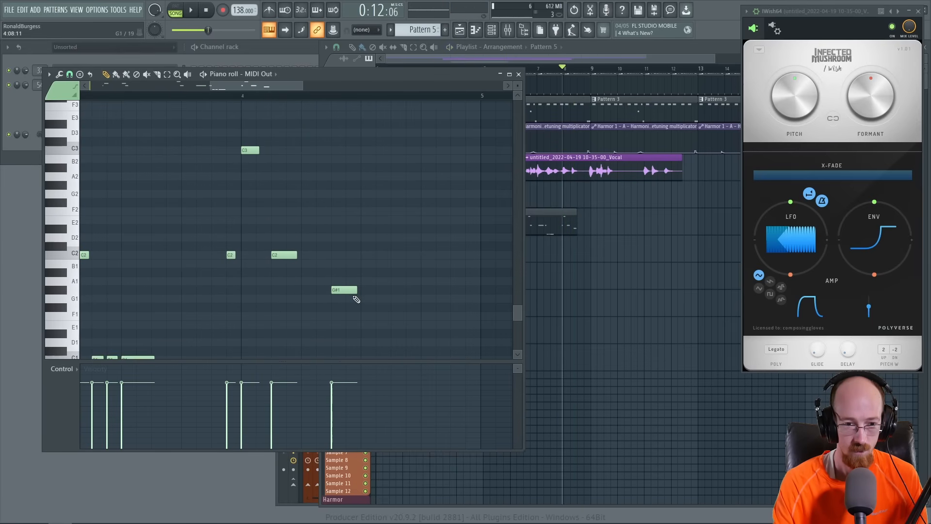
{"action": "scroll", "coordinate": [354, 289], "scroll_direction": "down", "scroll_amount": 1}
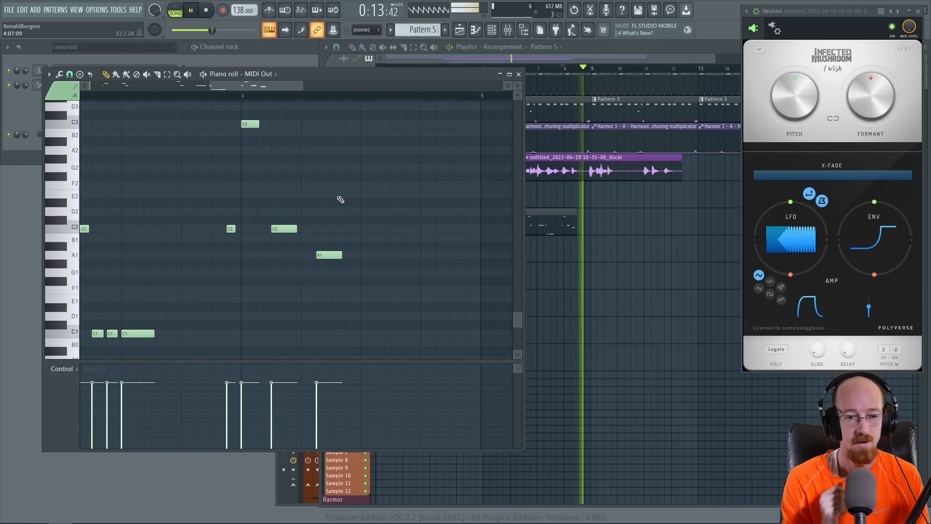
Select bar 7 in the playlist and create an IWish64 Formant automation clip across it on track Extra 4.
{"action": "scroll", "coordinate": [614, 203], "scroll_direction": "down", "scroll_amount": 4}
{"action": "middle_click", "coordinate": [651, 170]}
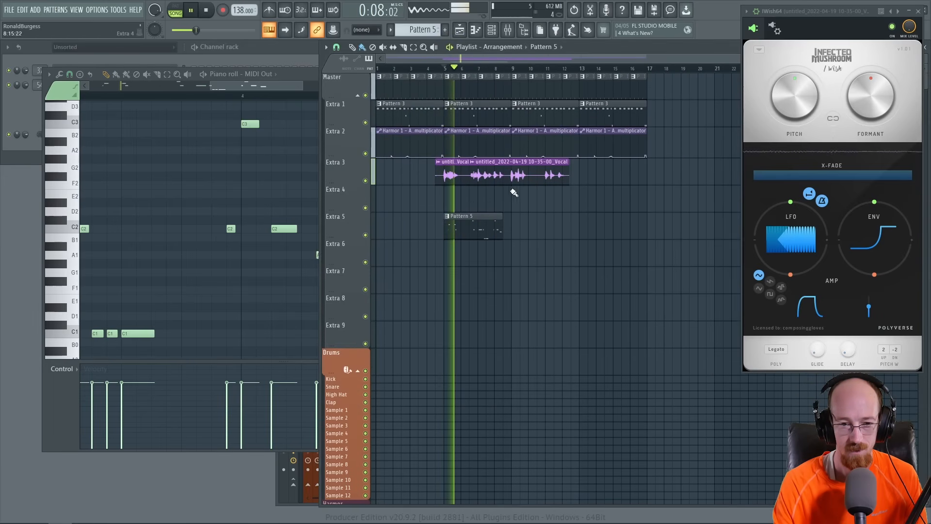
{"action": "scroll", "coordinate": [460, 260], "scroll_direction": "up", "scroll_amount": 5}
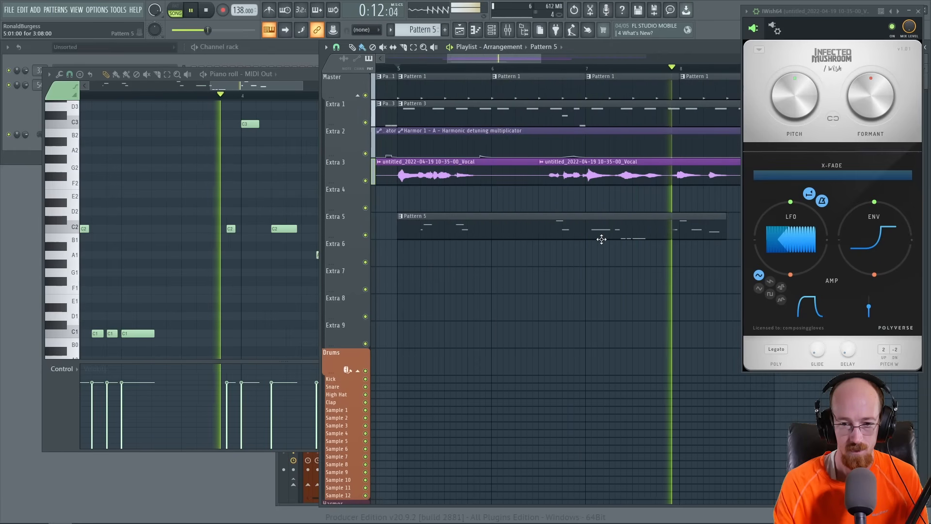
{"action": "key", "text": "space"}
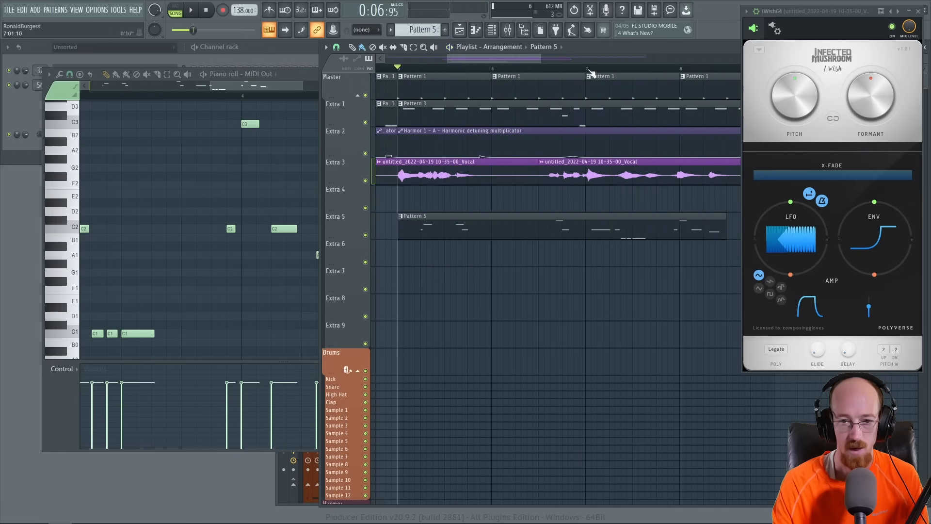
{"action": "left_click_drag", "start_coordinate": [591, 72], "coordinate": [661, 83]}
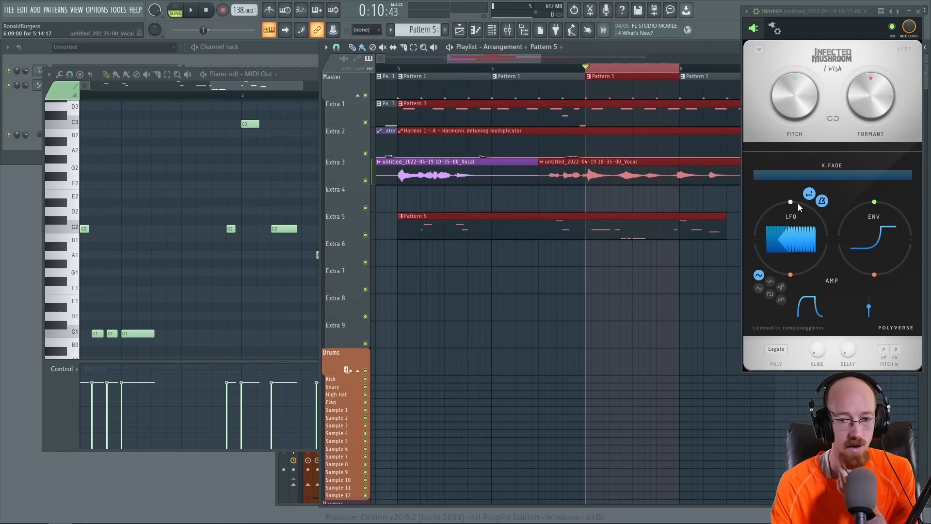
{"action": "left_click_drag", "start_coordinate": [869, 97], "coordinate": [870, 86]}
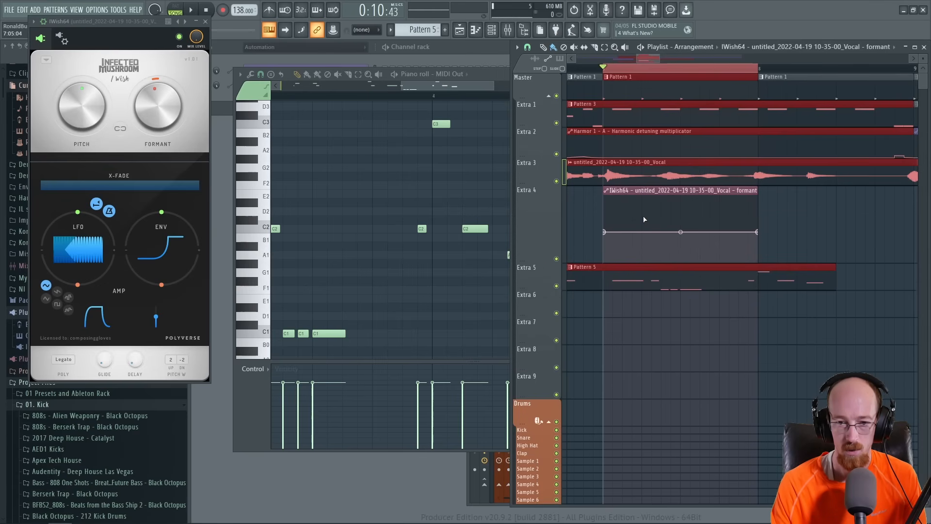
Add a formant point at beat 2 of bar 7, lower it below the centre line, and return the curve to centre at that beat.
{"action": "left_click", "coordinate": [646, 218]}
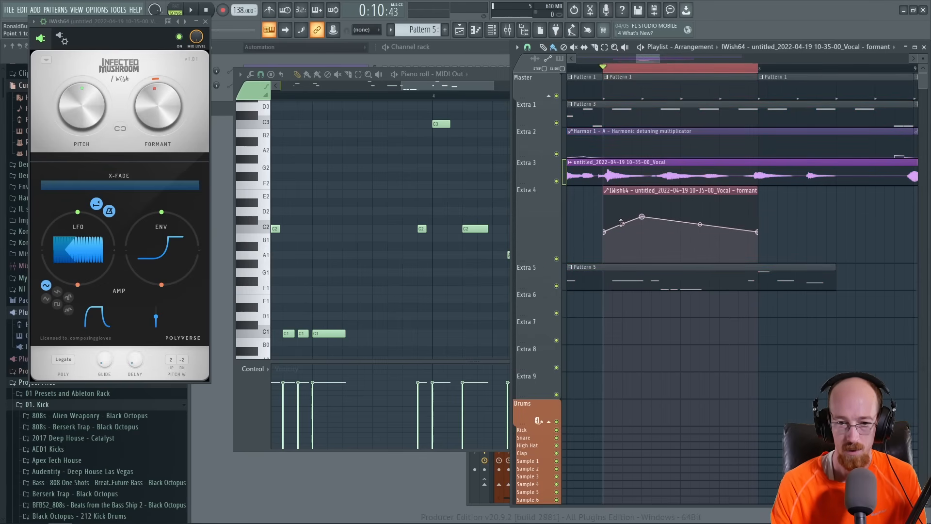
{"action": "key", "text": "space"}
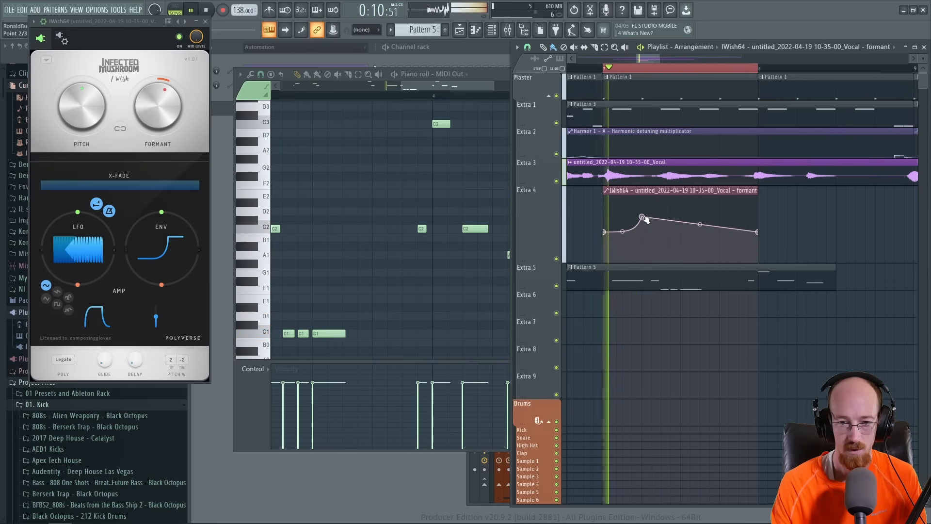
{"action": "left_click_drag", "start_coordinate": [643, 218], "coordinate": [642, 247]}
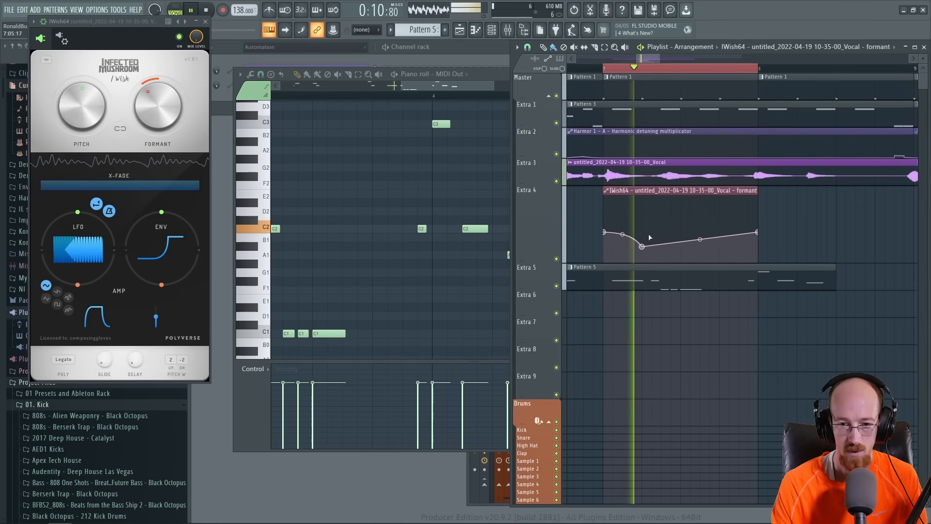
{"action": "left_click", "coordinate": [644, 232]}
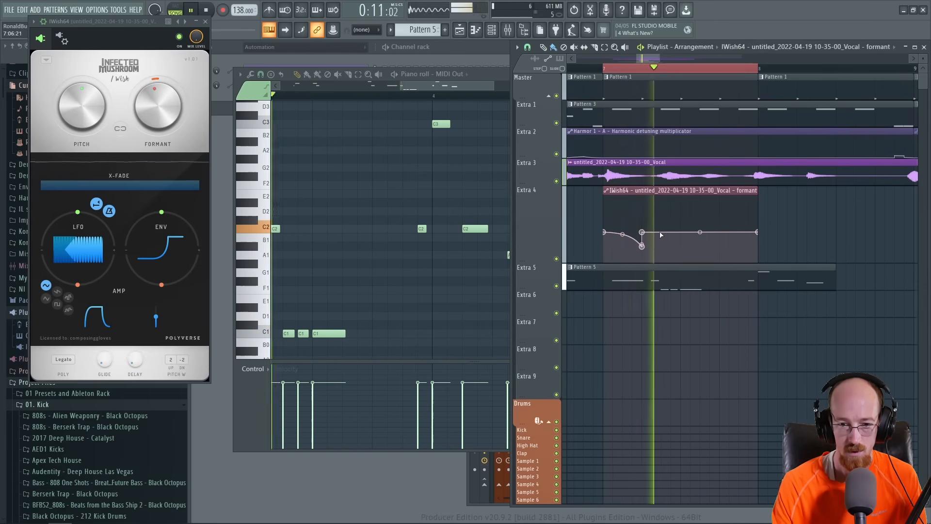
Raise the formant curve to a plateau ending midway through bar 7 and drop it back near the centre line there.
{"action": "left_click", "coordinate": [671, 214]}
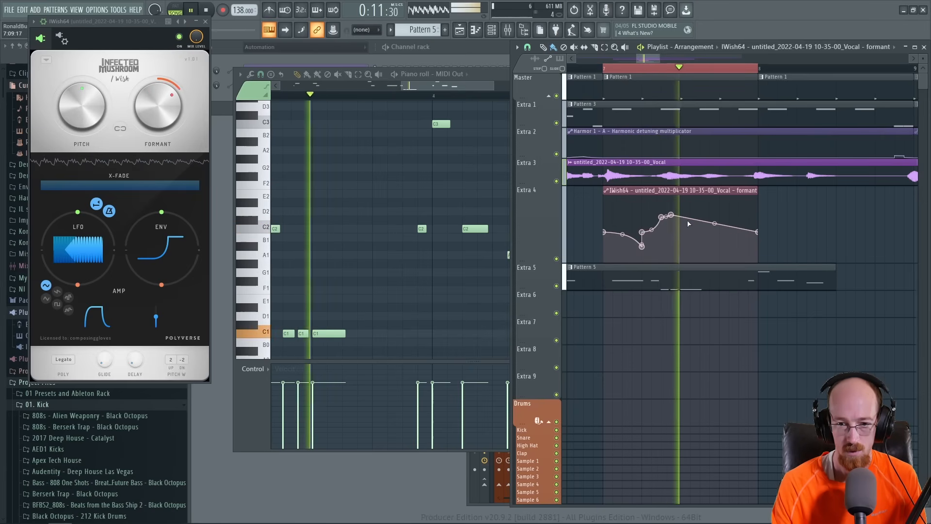
{"action": "key", "text": "space"}
{"action": "left_click_drag", "start_coordinate": [672, 214], "coordinate": [681, 218]}
{"action": "left_click", "coordinate": [680, 234]}
{"action": "left_click_drag", "start_coordinate": [678, 234], "coordinate": [680, 237]}
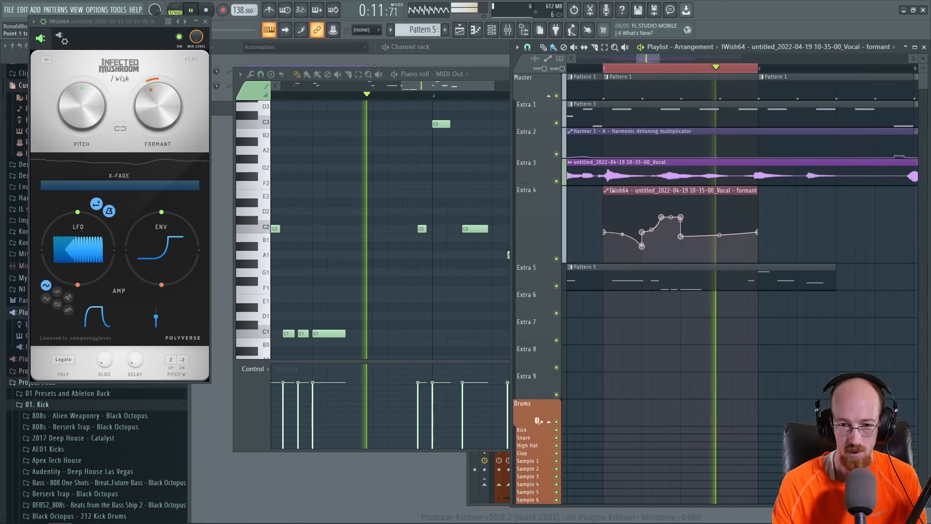
Bow the first formant segment downward and add a low point at beat 4 of bar 7, with curved segments on either side.
{"action": "left_click_drag", "start_coordinate": [622, 235], "coordinate": [623, 242]}
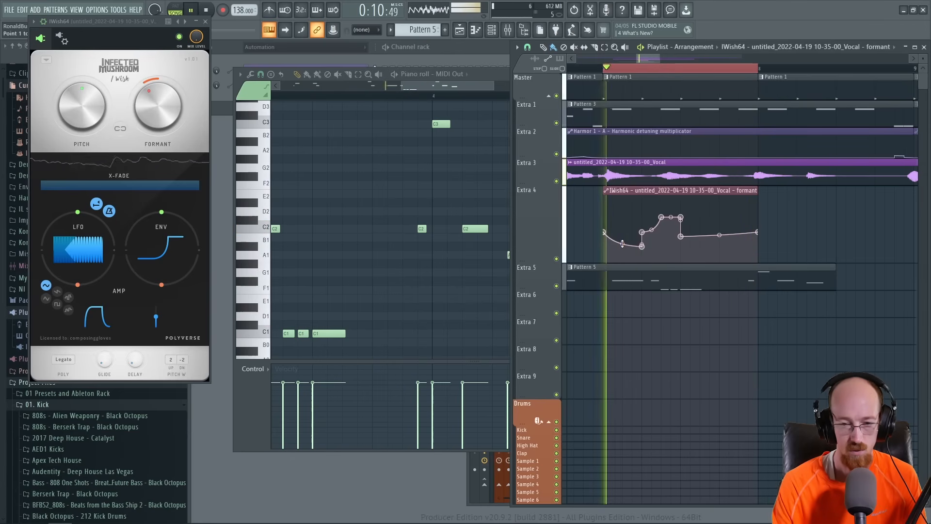
{"action": "key", "text": "space"}
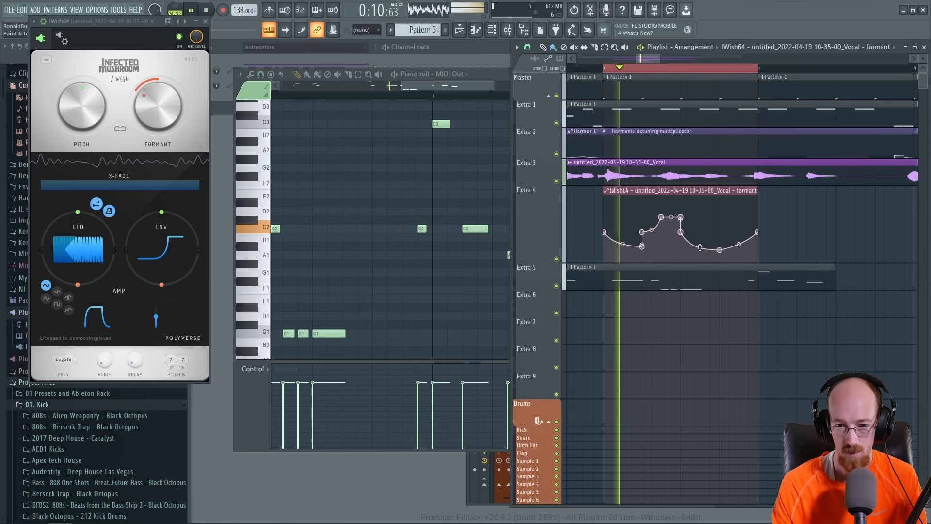
{"action": "key", "text": "space"}
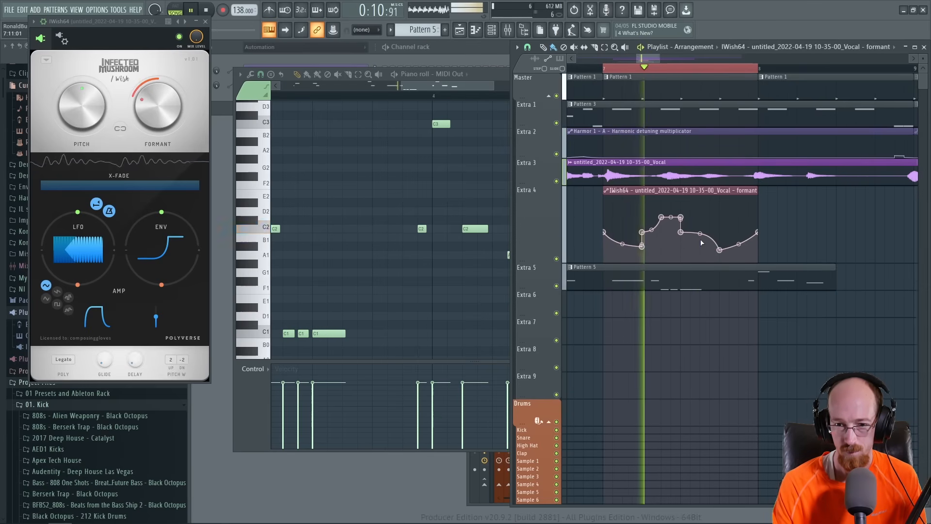
Play the vocal from bar 5 to hear the formant automation in context.
{"action": "scroll", "coordinate": [720, 226], "scroll_direction": "down", "scroll_amount": 2}
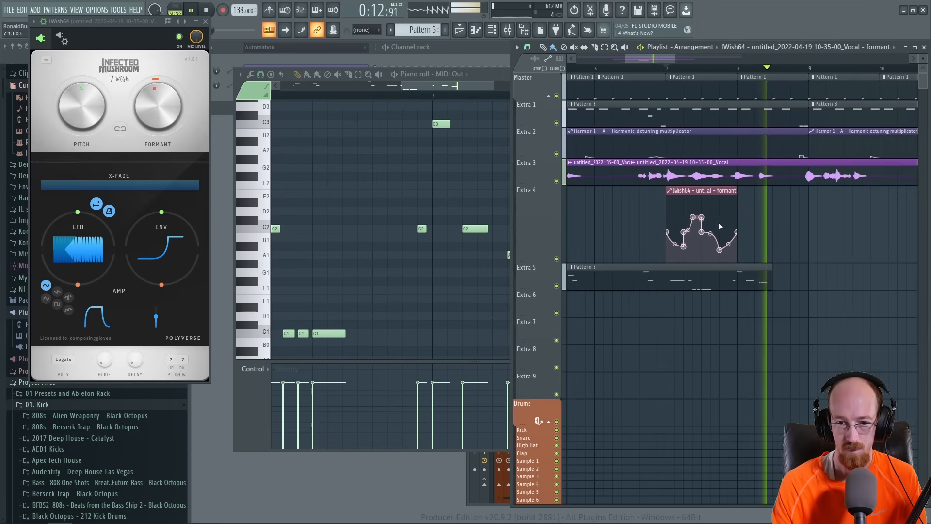
{"action": "key", "text": "space"}
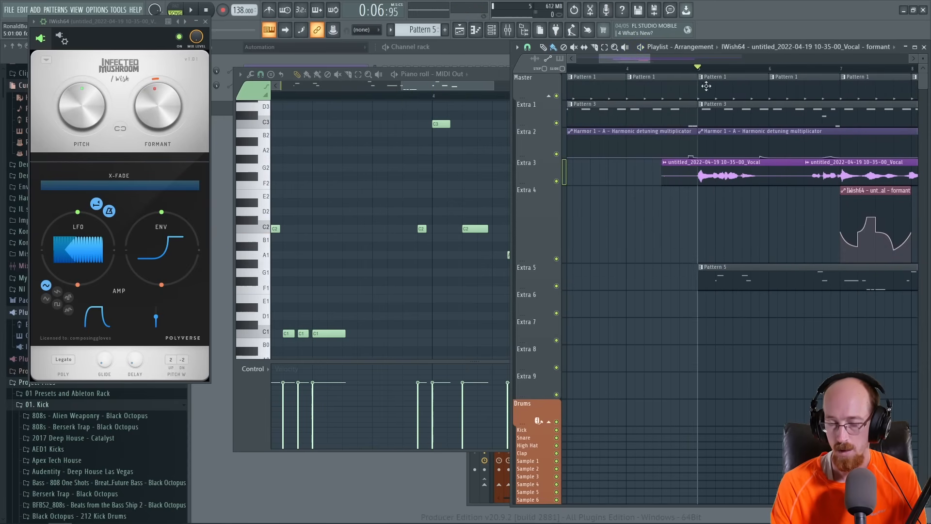
{"action": "key", "text": "space"}
{"action": "scroll", "coordinate": [730, 208], "scroll_direction": "down", "scroll_amount": 2}
{"action": "left_click_drag", "start_coordinate": [668, 197], "coordinate": [657, 198]}
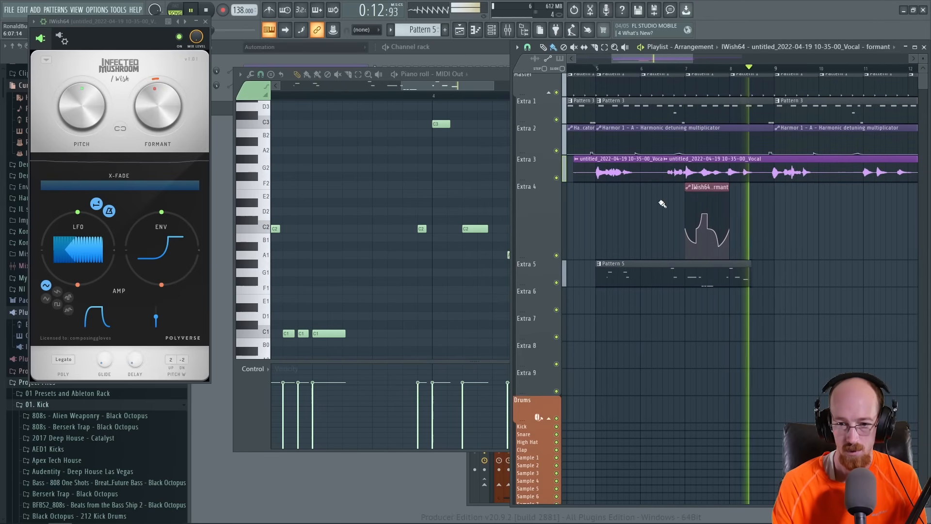
Open Pattern 5's MIDI Out notes, move the A1 note in bar 4 to step 7, and audition it.
{"action": "double_click", "coordinate": [748, 278]}
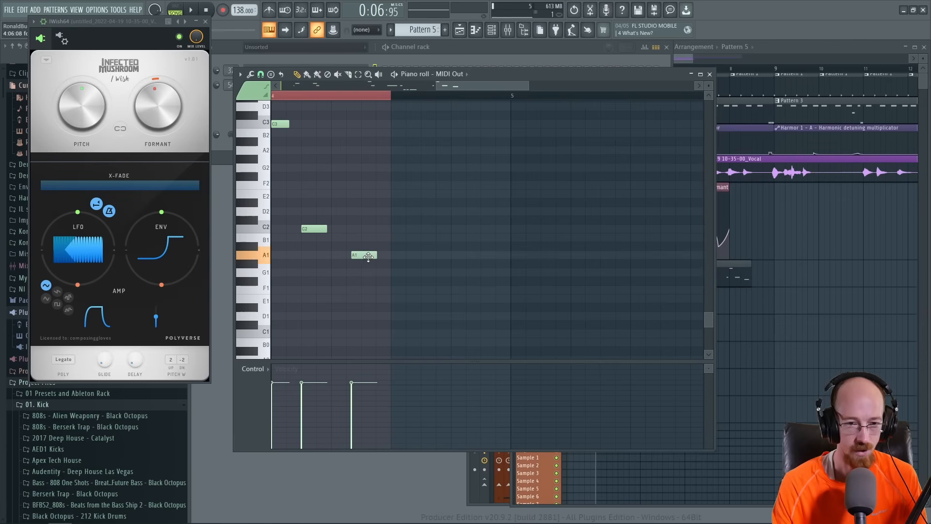
{"action": "key", "text": "space"}
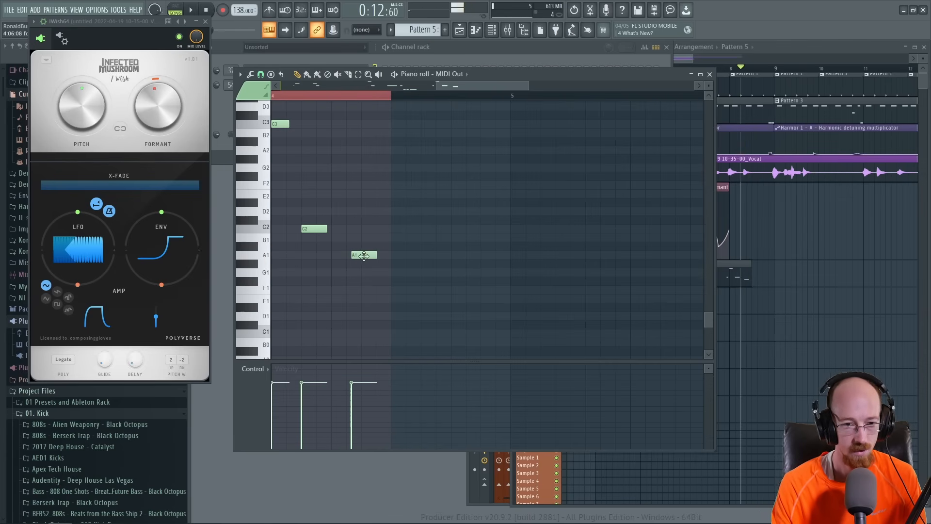
{"action": "left_click", "coordinate": [737, 73]}
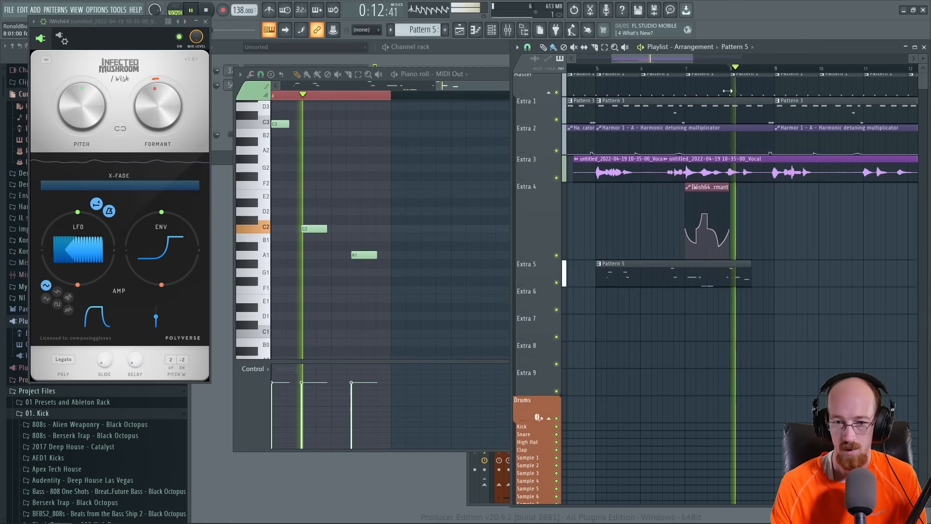
{"action": "key", "text": "space"}
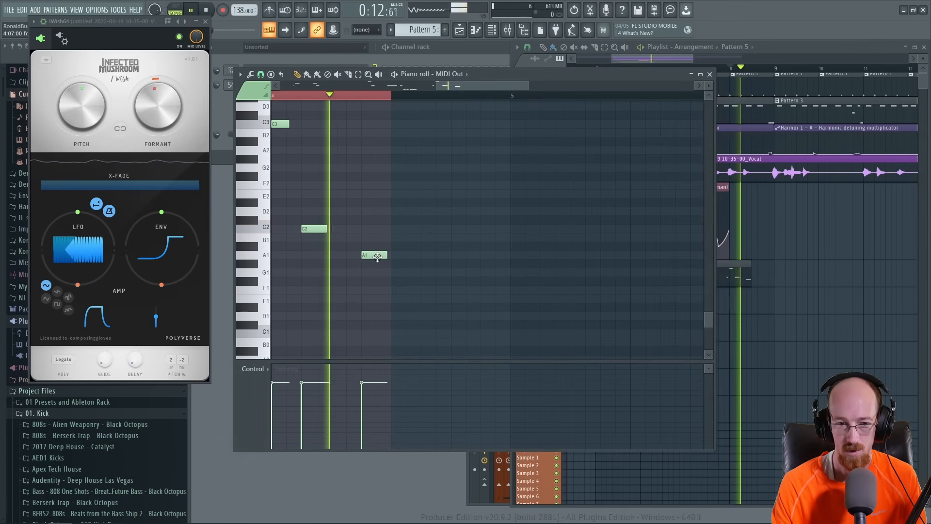
{"action": "key", "text": "space"}
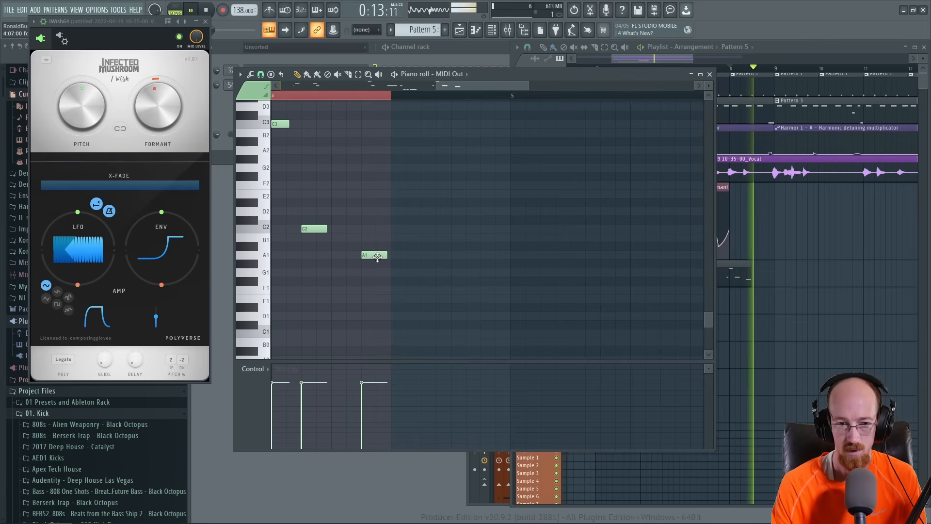
Audition the last note of bar 4 at G1, and set its pitch to C2.
{"action": "left_click_drag", "start_coordinate": [375, 283], "coordinate": [379, 273]}
{"action": "key", "text": "space"}
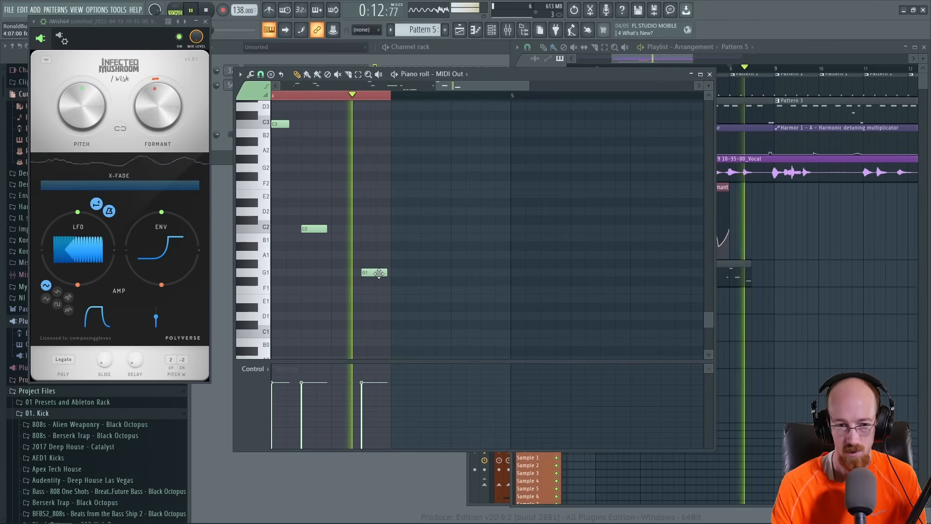
{"action": "key", "text": "space"}
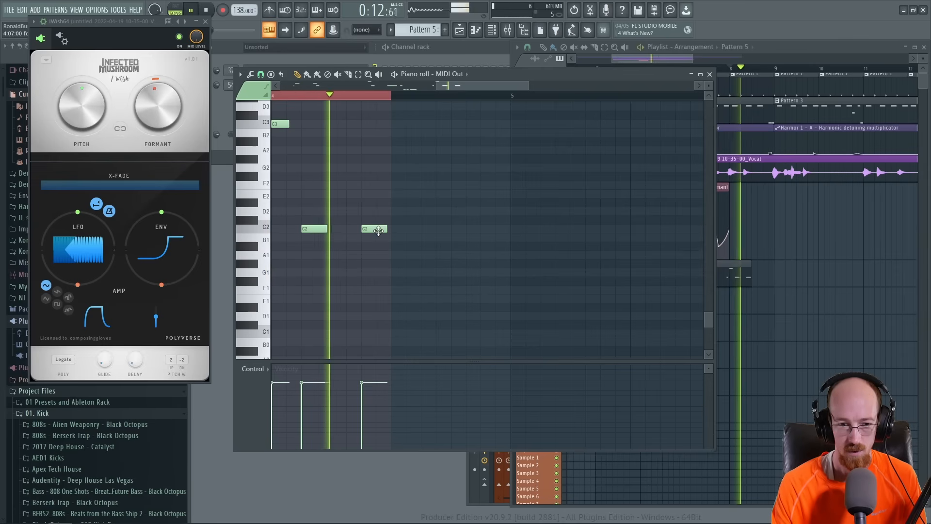
{"action": "key", "text": "space"}
Move the last C2 in bar 4 to step 5, shorten it to under one step, and leave no extra note after it.
{"action": "left_click_drag", "start_coordinate": [378, 227], "coordinate": [368, 233]}
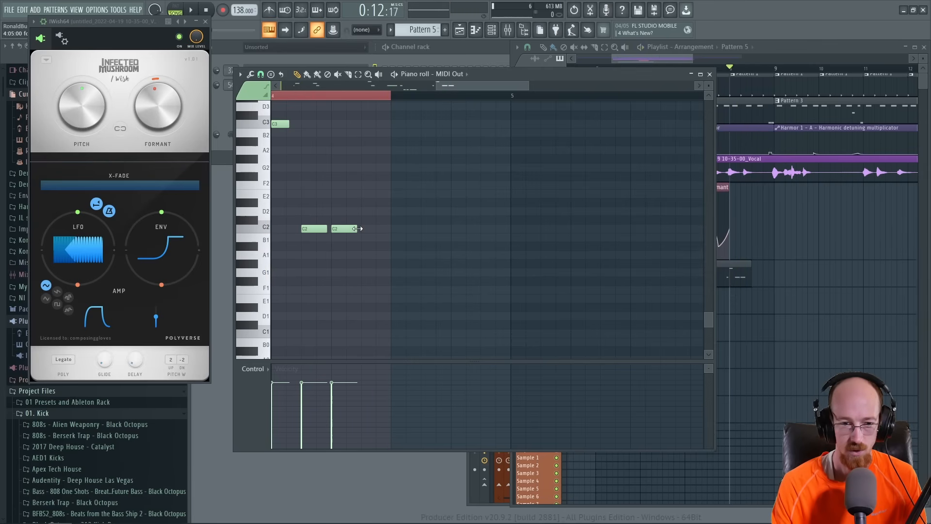
{"action": "key", "text": "space"}
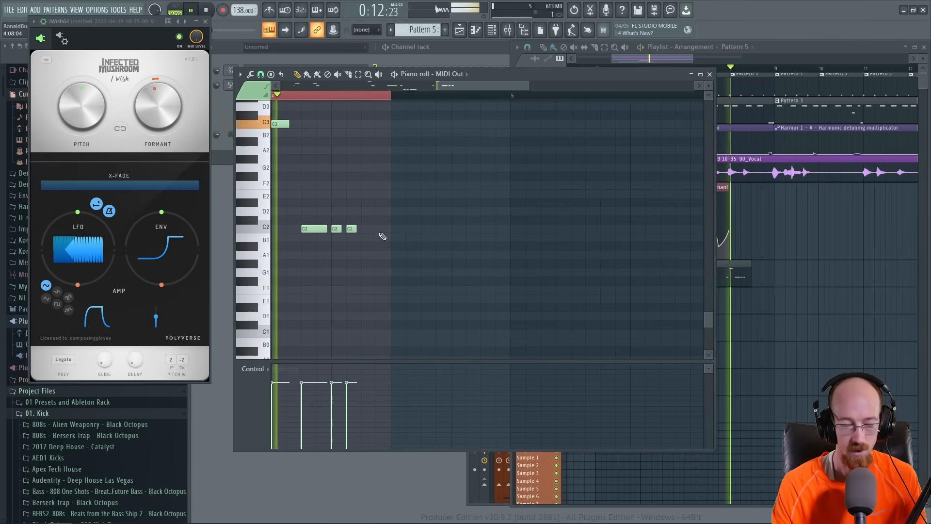
{"action": "left_click_drag", "start_coordinate": [353, 231], "coordinate": [373, 239]}
{"action": "right_click", "coordinate": [369, 230]}
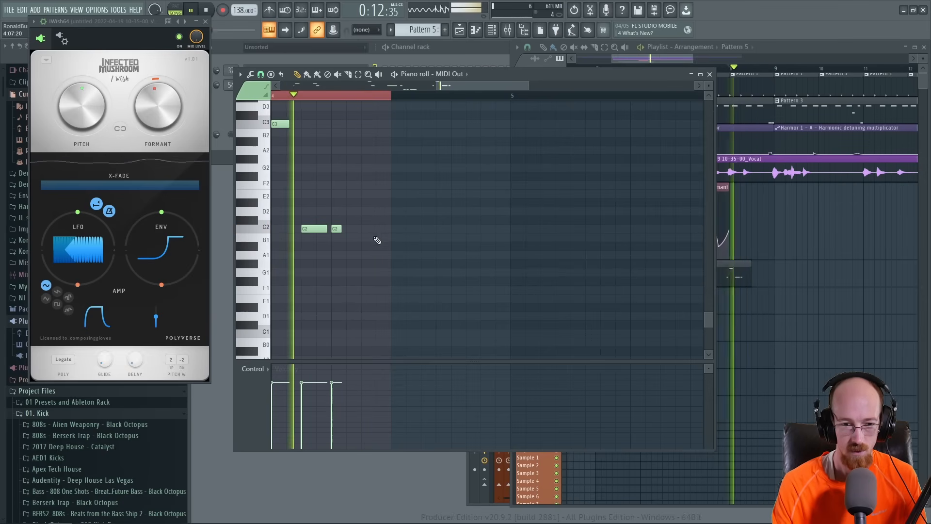
{"action": "key", "text": "space"}
{"action": "left_click", "coordinate": [710, 75]}
Play the arrangement from bar 5 through bar 8 to check the edited notes and formant movement.
{"action": "scroll", "coordinate": [687, 183], "scroll_direction": "down", "scroll_amount": 3}
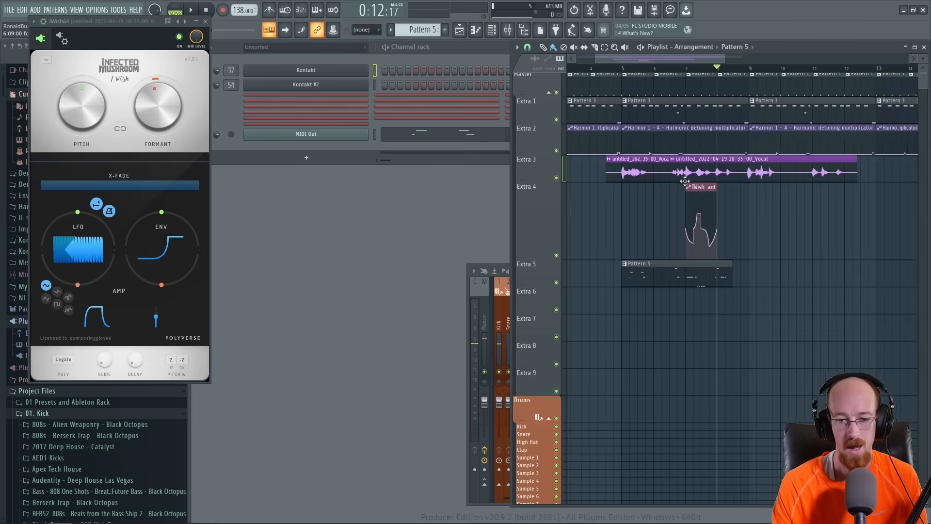
{"action": "left_click", "coordinate": [638, 70]}
{"action": "key", "text": "space"}
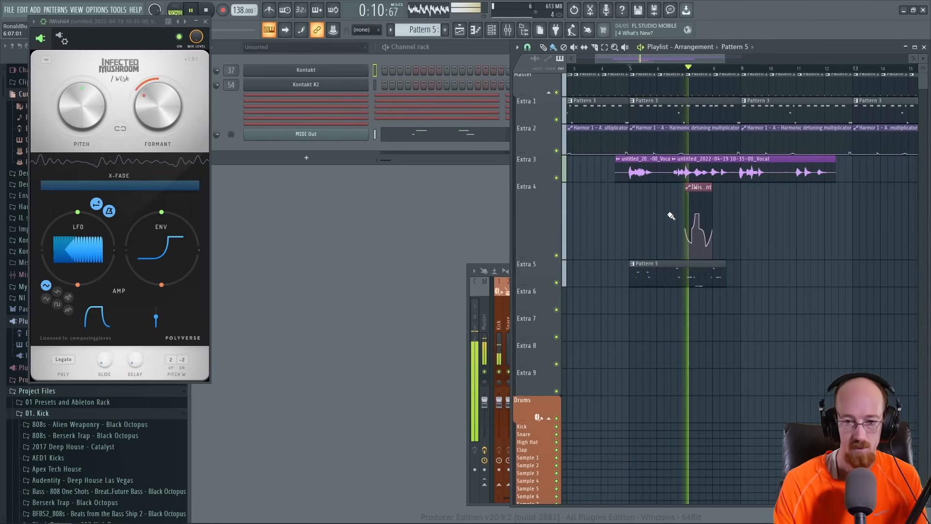
{"action": "mouse_move", "coordinate": [687, 237]}
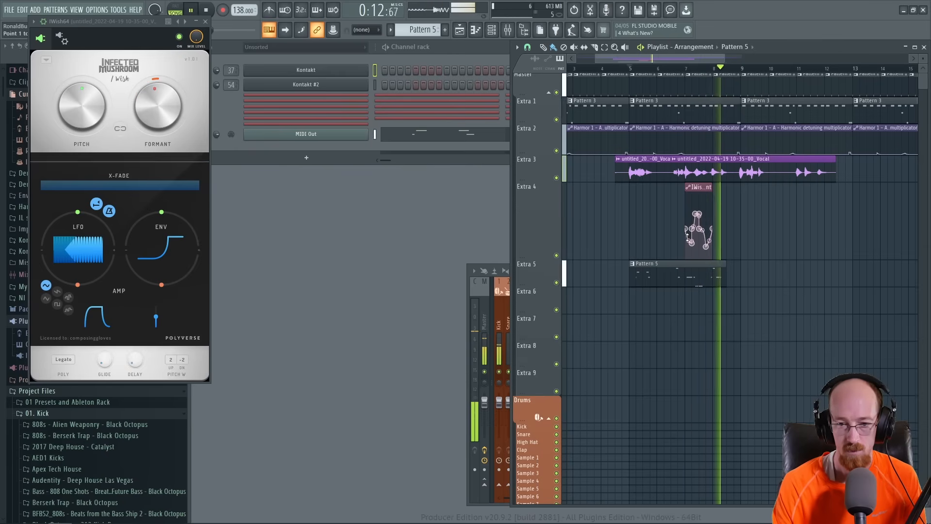
{"action": "key", "text": "space"}
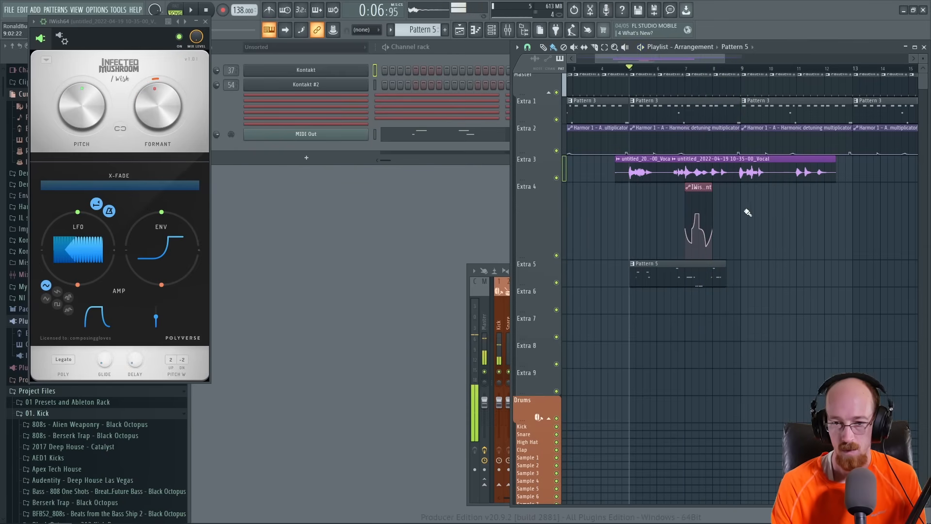
Cut the vocal after the middle of bar 8 and duplicate the vocal, formant and Pattern 5 clips so Pattern 5 repeats at bar 9.
{"action": "right_click", "coordinate": [772, 166]}
{"action": "left_click_drag", "start_coordinate": [623, 171], "coordinate": [754, 275]}
{"action": "mouse_move", "coordinate": [649, 169]}
{"action": "left_mouse_down"}
{"action": "mouse_move", "coordinate": [781, 177]}
{"action": "mouse_move", "coordinate": [765, 178]}
{"action": "left_mouse_up"}
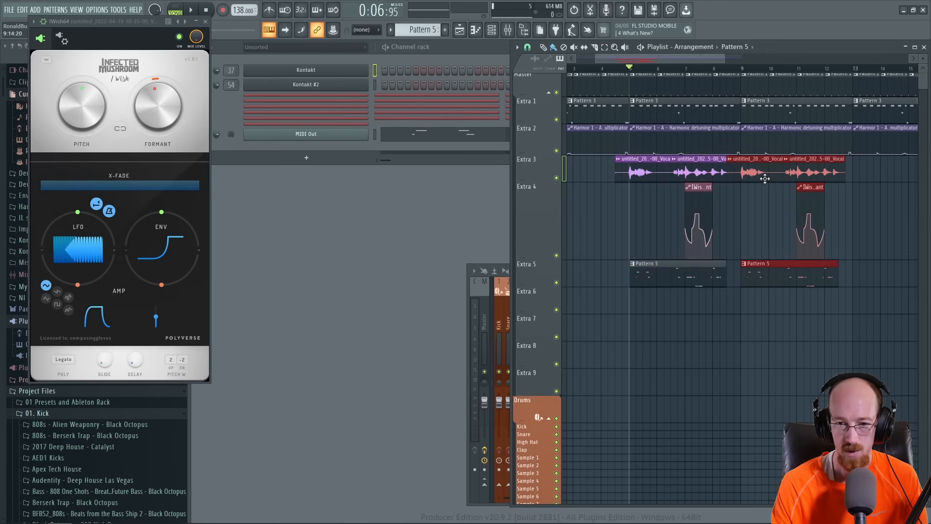
Adjust the vocal clip edges where the two phrases meet just before bar 9 and play the arrangement from bar 5.
{"action": "key", "text": "ctrl+d"}
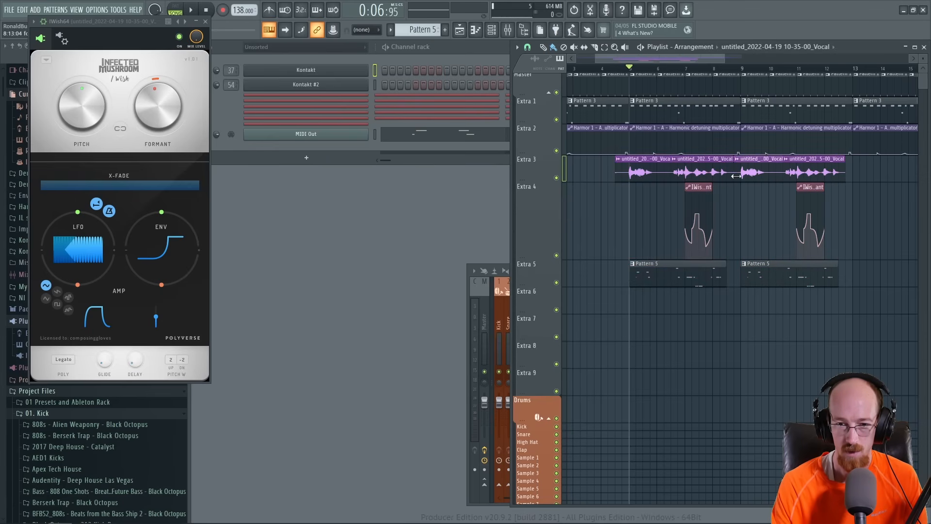
{"action": "key", "text": "space"}
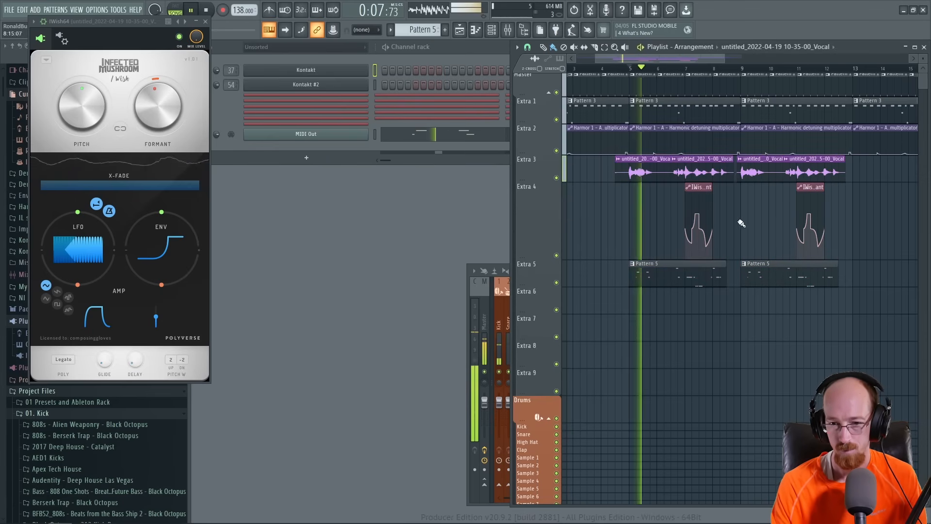
{"action": "scroll", "coordinate": [735, 216], "scroll_direction": "up", "scroll_amount": 2}
{"action": "scroll", "coordinate": [724, 199], "scroll_direction": "down", "scroll_amount": 3}
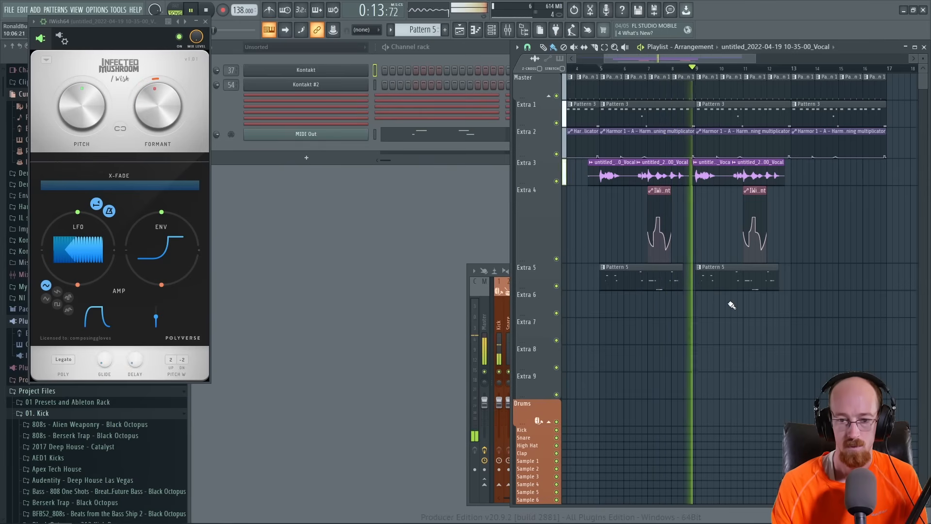
{"action": "key", "text": "space"}
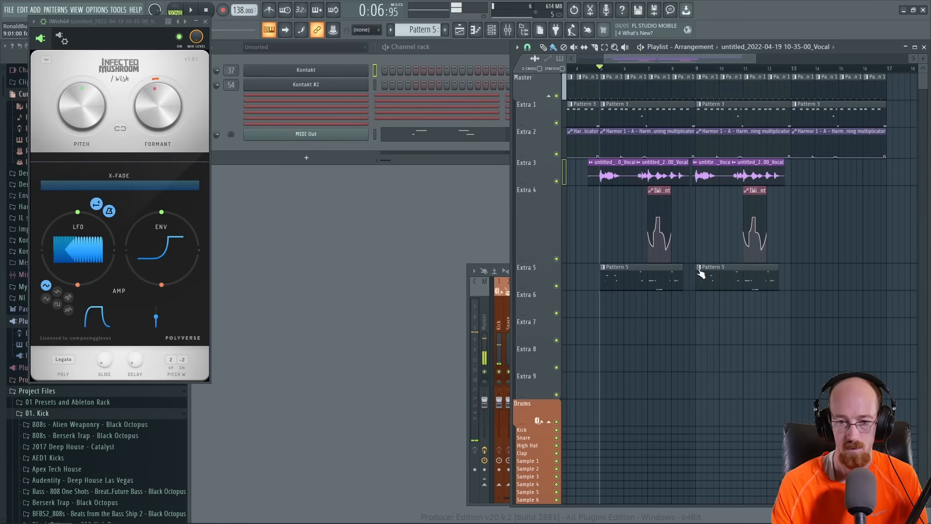
Make the Pattern 5 clip at bar 9 unique and open its MIDI Out notes in the piano roll.
{"action": "right_click", "coordinate": [698, 268]}
{"action": "left_click", "coordinate": [720, 331]}
{"action": "double_click", "coordinate": [718, 278]}
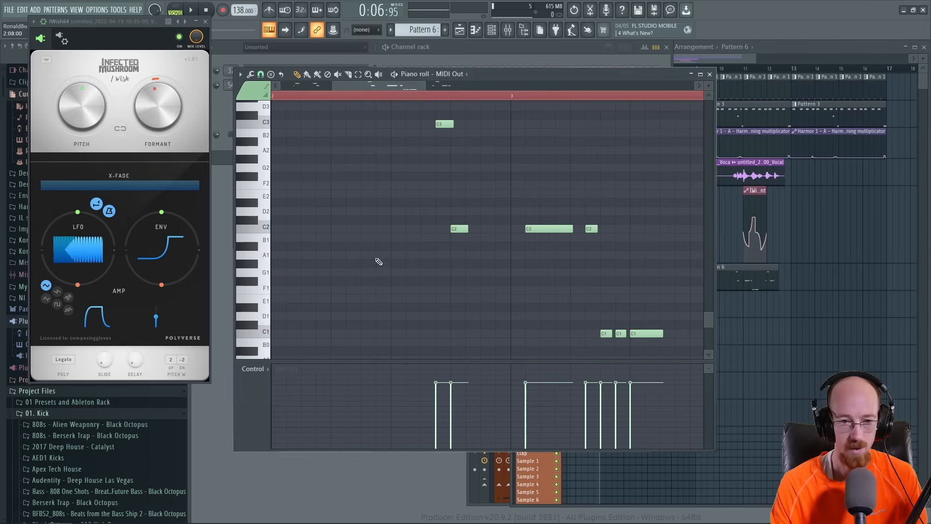
Start the first C2 note at step 4 of bar 1 and lengthen it to just over one and a half steps.
{"action": "scroll", "coordinate": [341, 241], "scroll_direction": "up", "scroll_amount": 2}
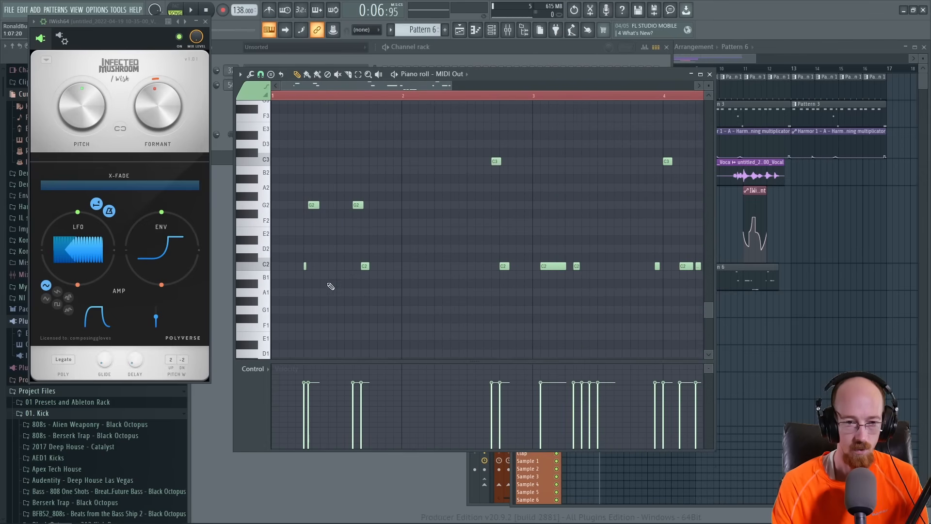
{"action": "scroll", "coordinate": [439, 264], "scroll_direction": "up", "scroll_amount": 2}
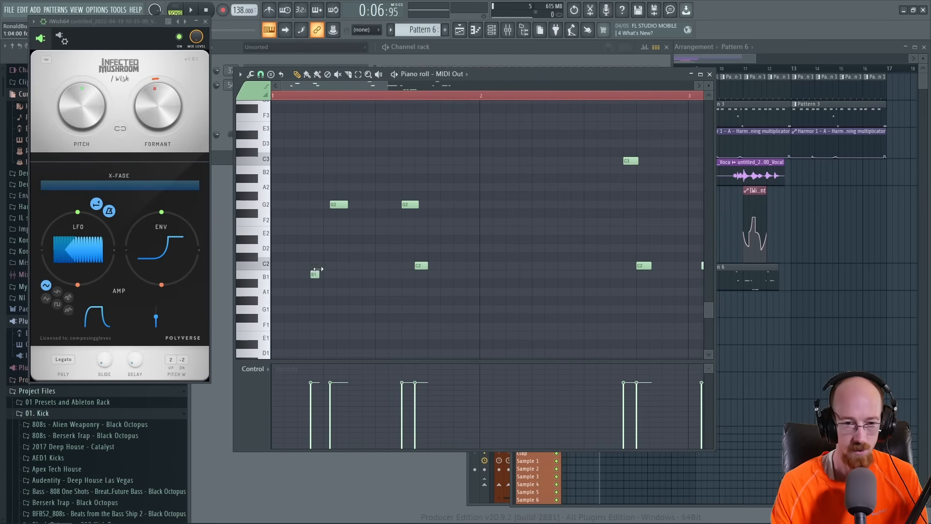
{"action": "left_click", "coordinate": [316, 265]}
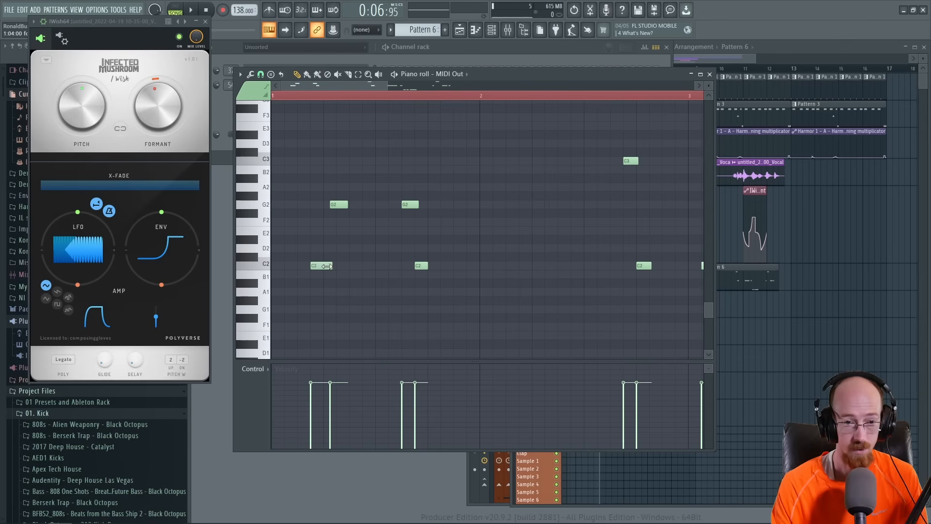
Start the first C2 note at step 2 of bar 1, extend the second C2 note to bar 2, and listen to both.
{"action": "mouse_move", "coordinate": [330, 266]}
{"action": "left_mouse_down"}
{"action": "mouse_move", "coordinate": [304, 265]}
{"action": "mouse_move", "coordinate": [333, 265]}
{"action": "left_mouse_up"}
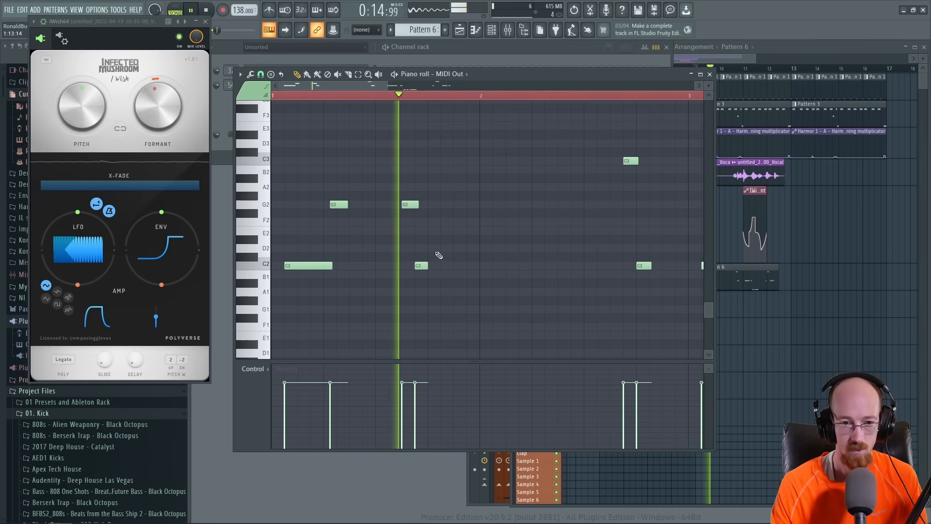
{"action": "key", "text": "space"}
{"action": "scroll", "coordinate": [307, 313], "scroll_direction": "down", "scroll_amount": 1}
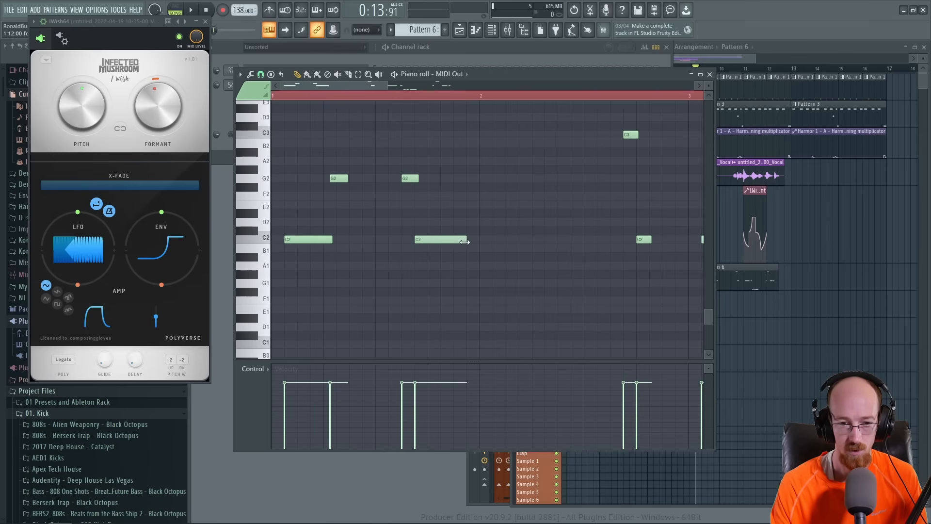
{"action": "key", "text": "space"}
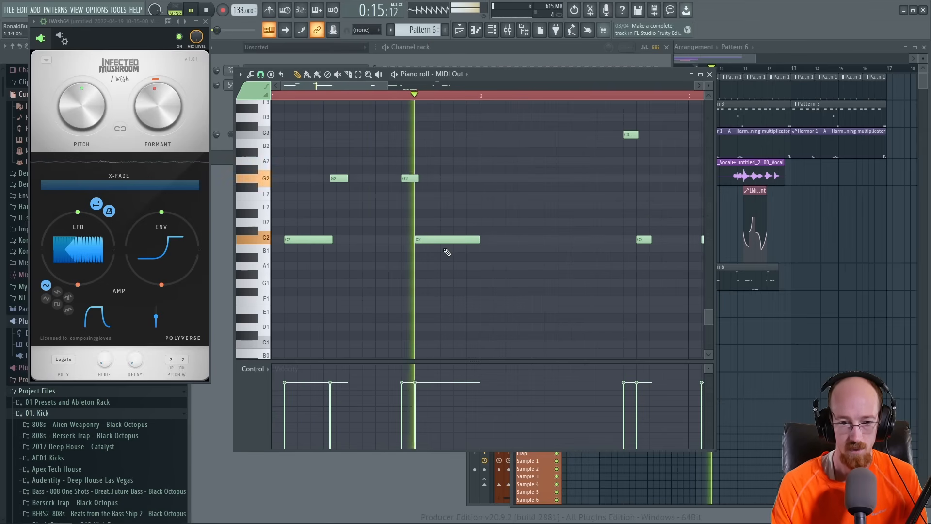
{"action": "key", "text": "space"}
Extend the bar 7 formant automation clip to just past the middle of bar 10 and make it unique.
{"action": "left_click", "coordinate": [773, 50]}
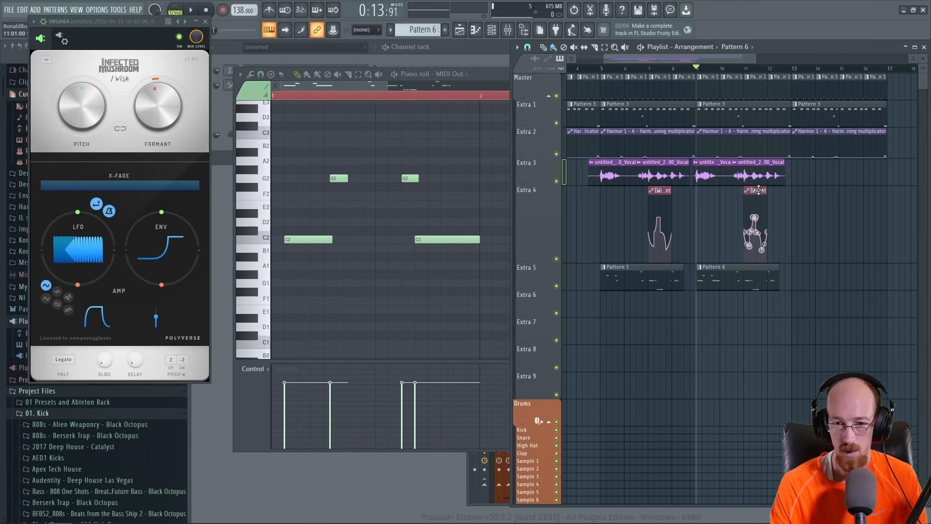
{"action": "left_click_drag", "start_coordinate": [671, 192], "coordinate": [737, 196]}
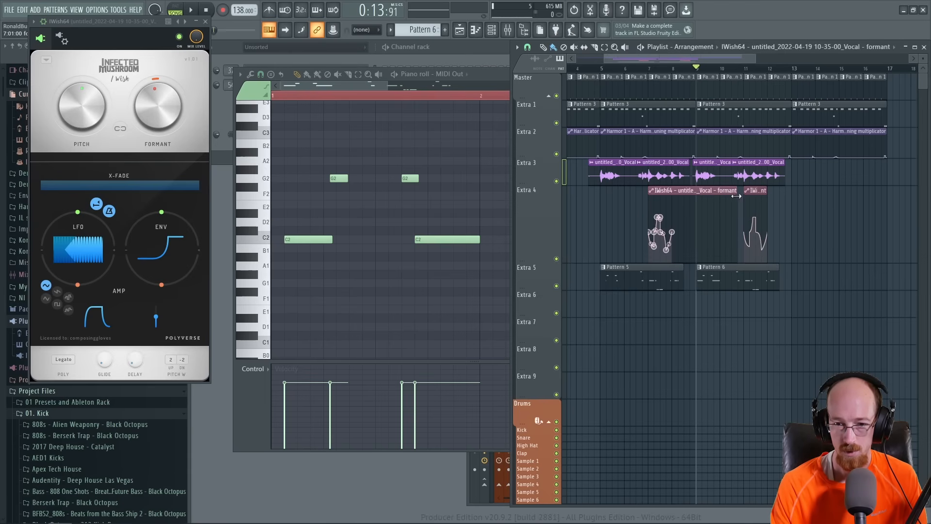
{"action": "left_click", "coordinate": [655, 194]}
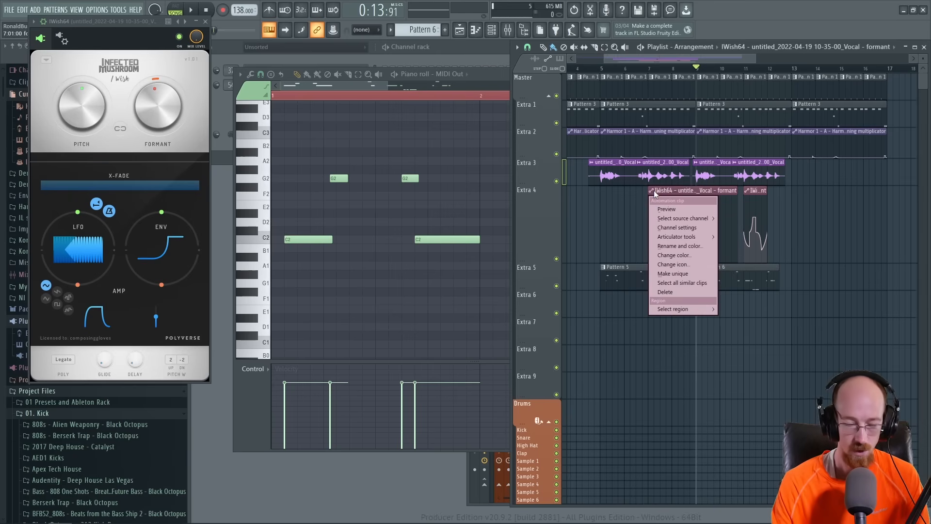
{"action": "left_click", "coordinate": [672, 274]}
Add a slightly raised formant point at bar 9 and a lower one a quarter into the bar, curving the descent while listening.
{"action": "scroll", "coordinate": [684, 234], "scroll_direction": "up", "scroll_amount": 6}
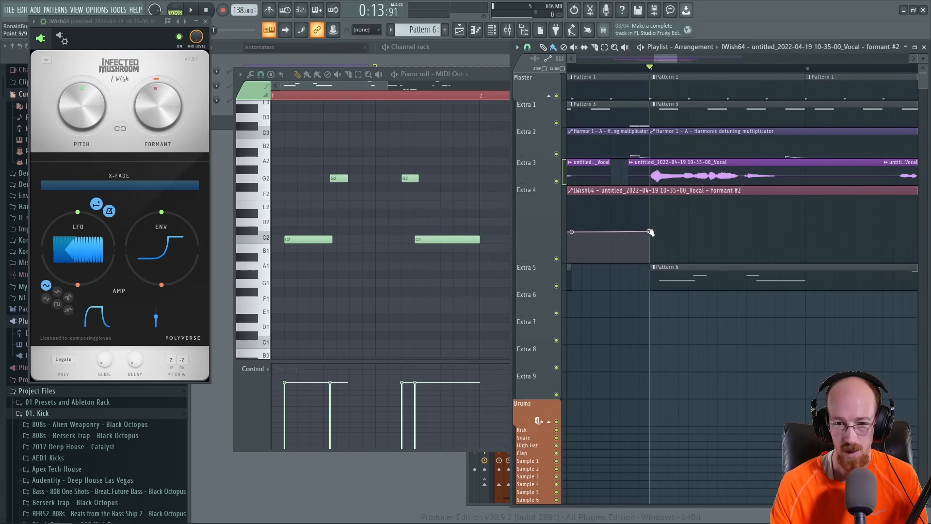
{"action": "left_click_drag", "start_coordinate": [651, 232], "coordinate": [650, 230]}
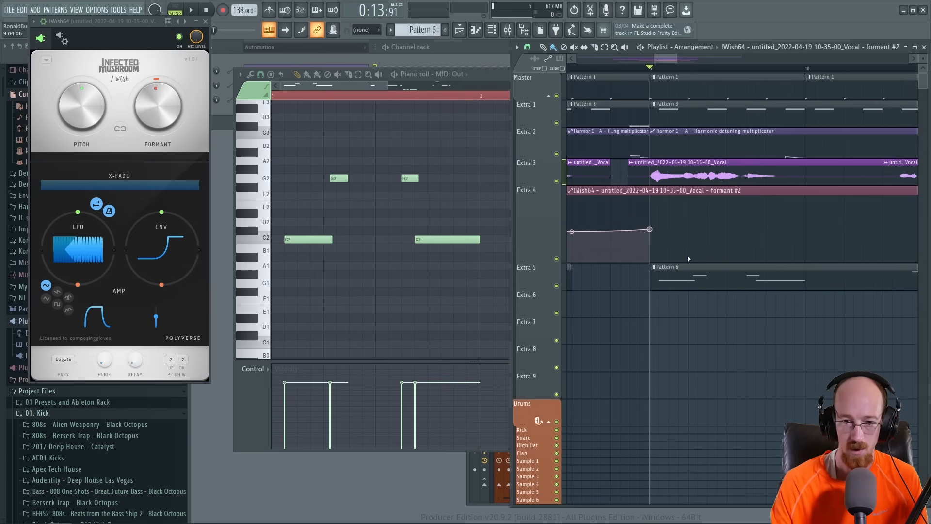
{"action": "key", "text": "space"}
{"action": "key", "text": "space"}
{"action": "right_click", "coordinate": [690, 235]}
{"action": "key", "text": "space"}
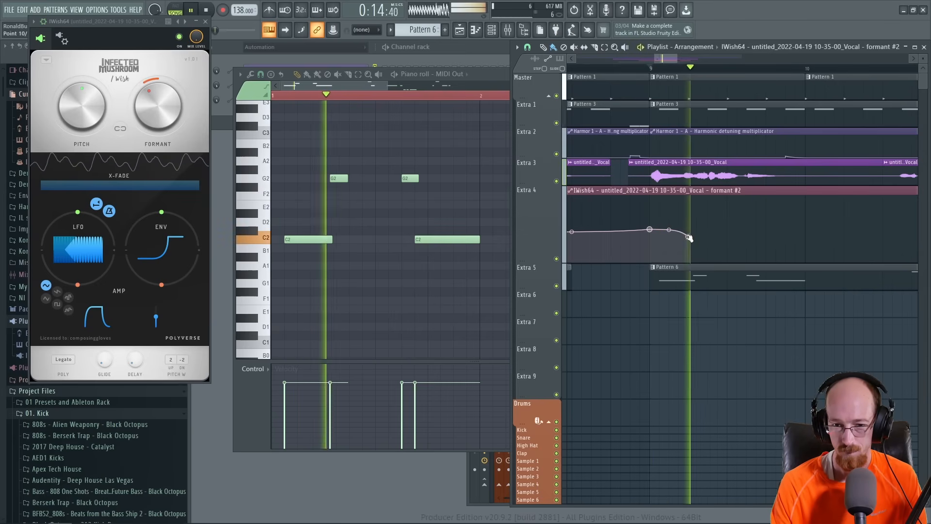
{"action": "key", "text": "space"}
{"action": "key", "text": "space"}
{"action": "left_click_drag", "start_coordinate": [669, 230], "coordinate": [670, 232]}
{"action": "key", "text": "space"}
{"action": "key", "text": "space"}
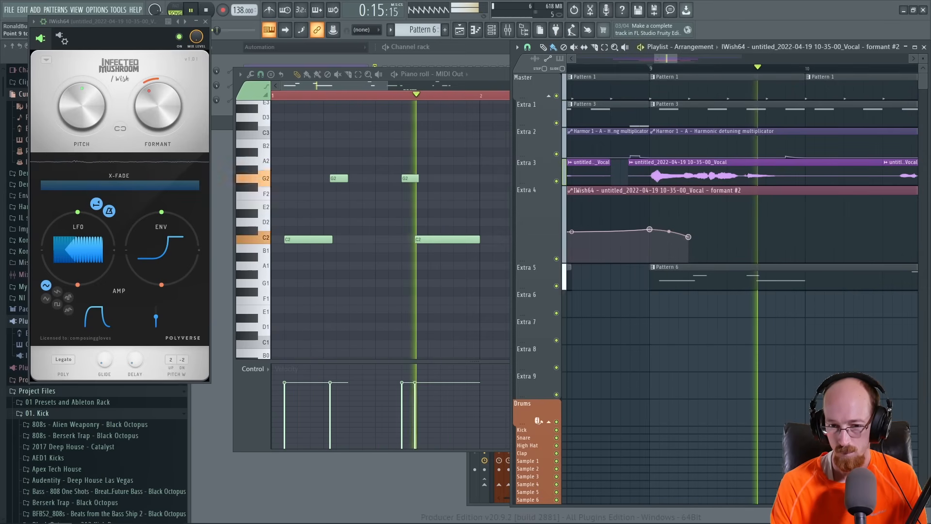
Drop the formant sharply at three quarters of bar 9, then curve it steeply up to a high point at bar 10.
{"action": "right_click", "coordinate": [766, 239]}
{"action": "key", "text": "space"}
{"action": "left_click_drag", "start_coordinate": [771, 251], "coordinate": [771, 253]}
{"action": "key", "text": "space"}
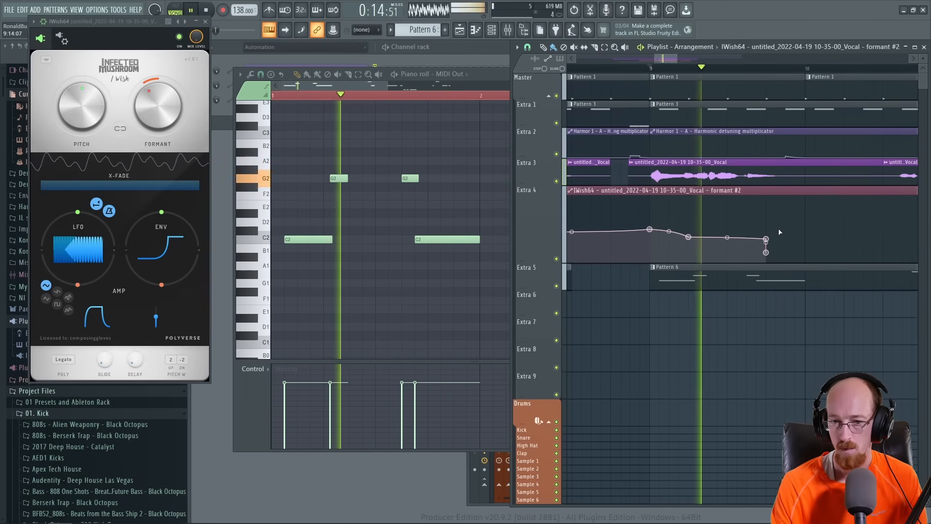
{"action": "scroll", "coordinate": [789, 232], "scroll_direction": "down", "scroll_amount": 2}
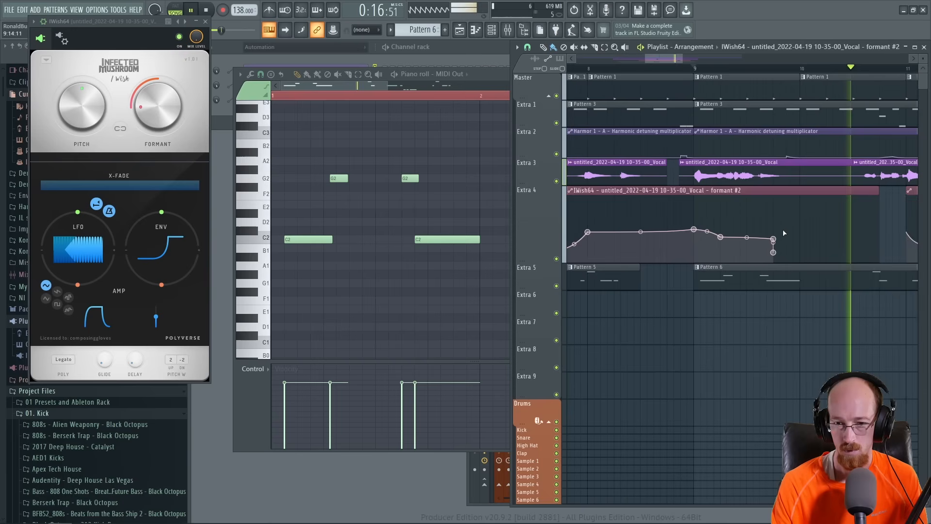
{"action": "key", "text": "space"}
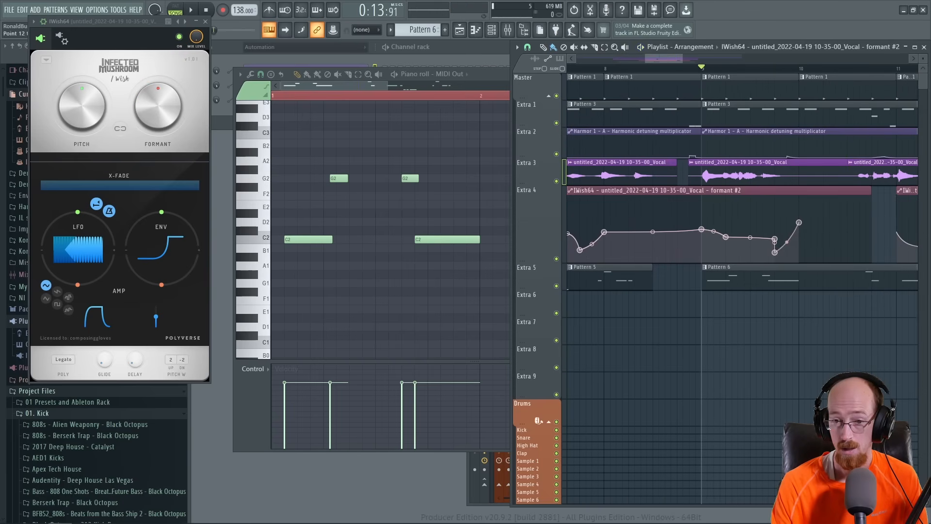
{"action": "key", "text": "space"}
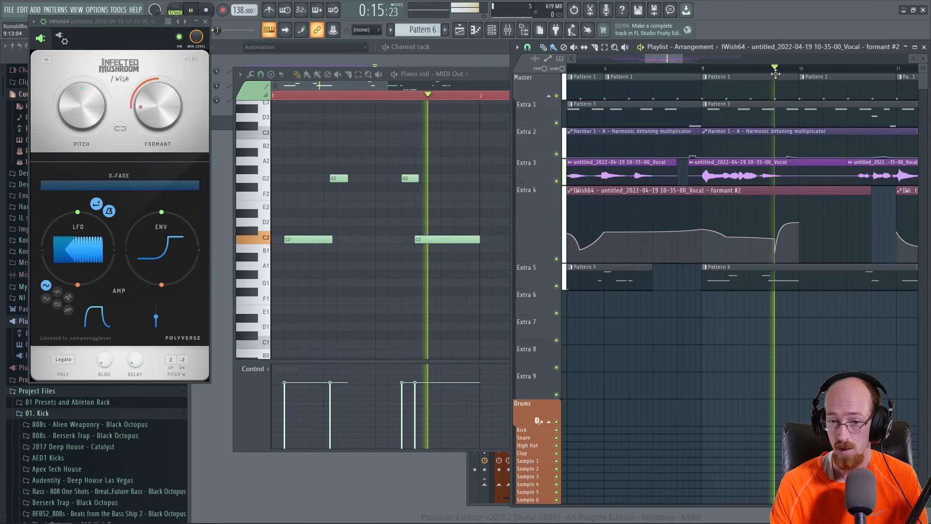
{"action": "scroll", "coordinate": [737, 111], "scroll_direction": "up", "scroll_amount": 2}
{"action": "key", "text": "space"}
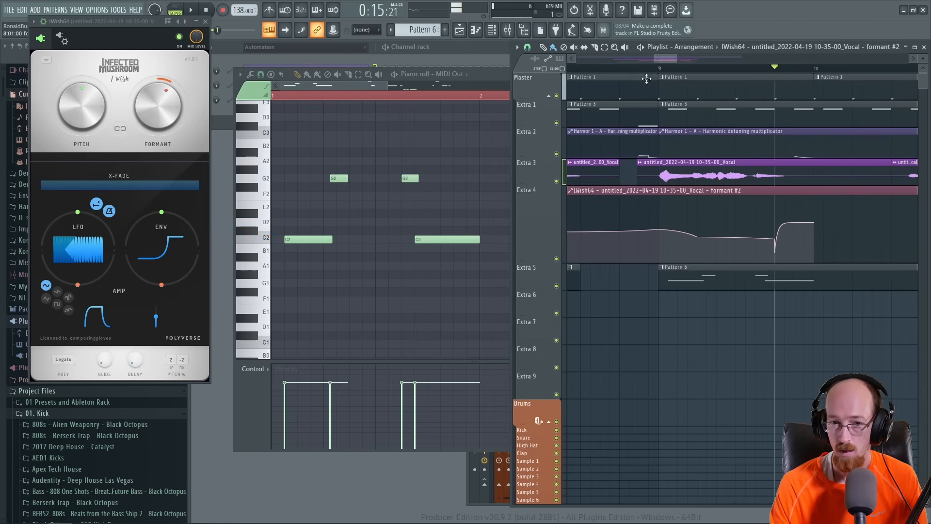
Play the arrangement from bar 9 through the formant clip at bar 11.
{"action": "left_click", "coordinate": [670, 72]}
{"action": "key", "text": "space"}
{"action": "scroll", "coordinate": [731, 291], "scroll_direction": "down", "scroll_amount": 2}
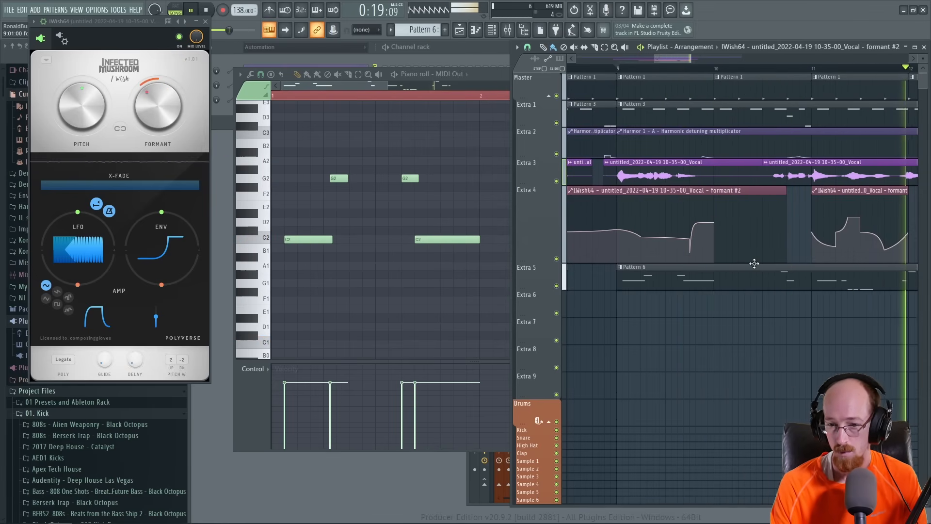
{"action": "scroll", "coordinate": [830, 232], "scroll_direction": "down", "scroll_amount": 3}
{"action": "key", "text": "space"}
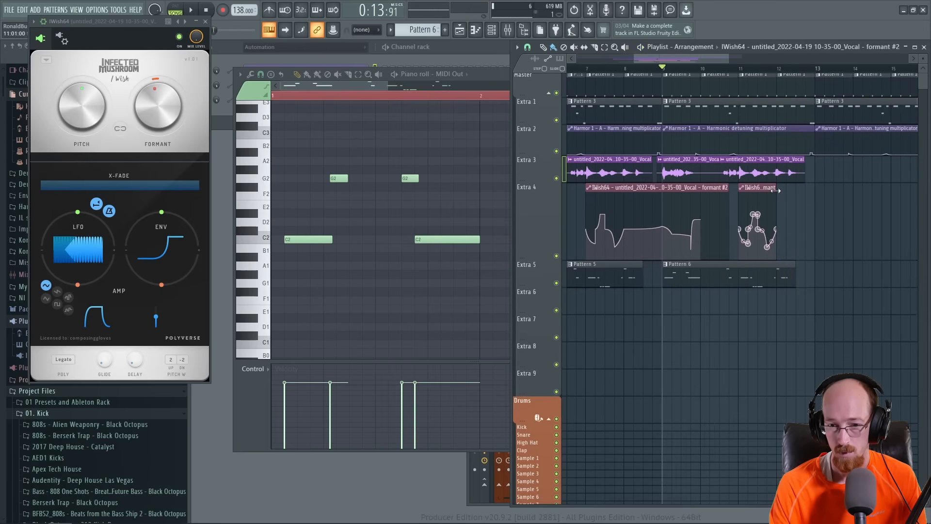
Extend the formant clip at bar 11 to the end of the vocal and try to make it unique.
{"action": "left_click", "coordinate": [742, 188]}
{"action": "left_click", "coordinate": [764, 271]}
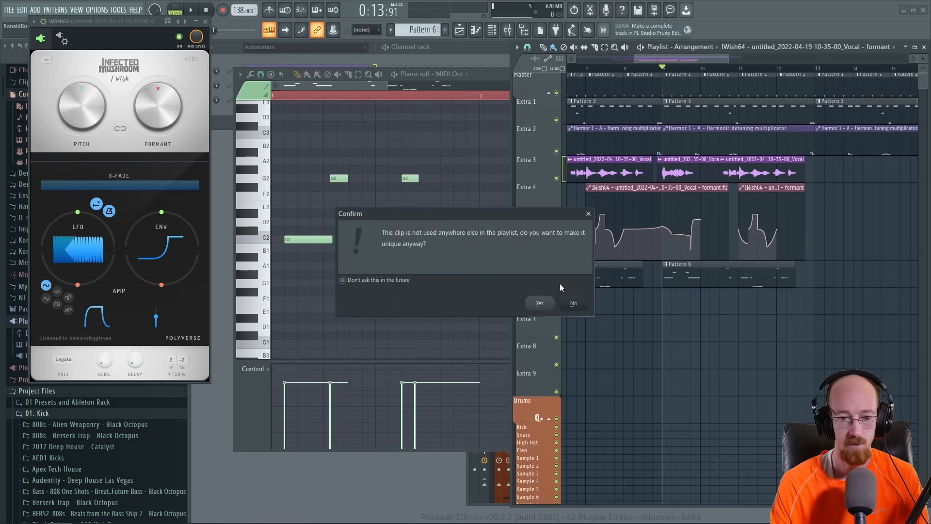
{"action": "left_click", "coordinate": [580, 305]}
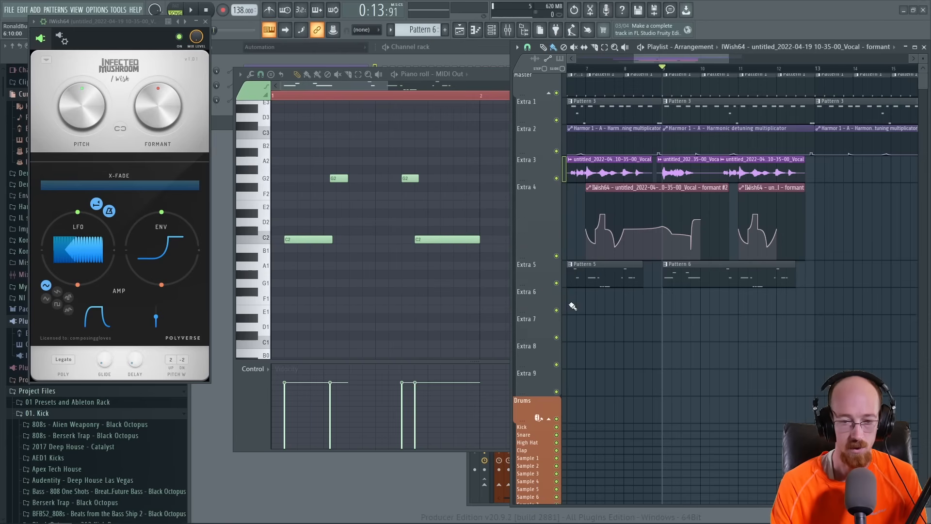
Curve the formant up to a high point a quarter into bar 12 and play that passage.
{"action": "scroll", "coordinate": [786, 280], "scroll_direction": "up", "scroll_amount": 4}
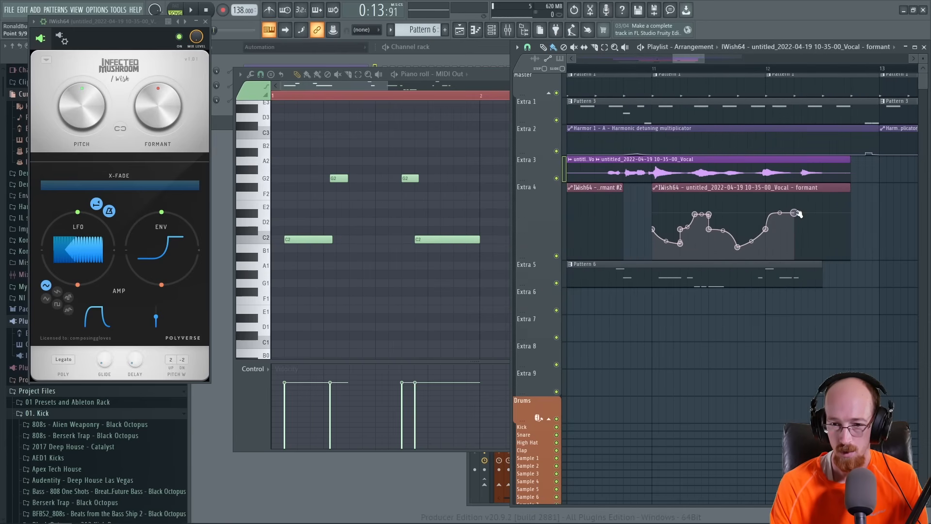
{"action": "scroll", "coordinate": [691, 200], "scroll_direction": "up", "scroll_amount": 3}
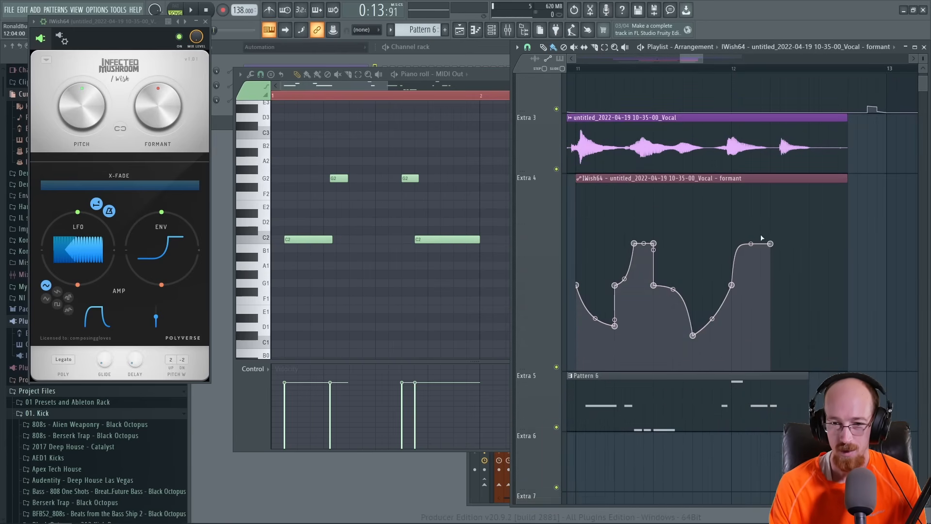
{"action": "key", "text": "space"}
{"action": "key", "text": "space"}
{"action": "key", "text": "space"}
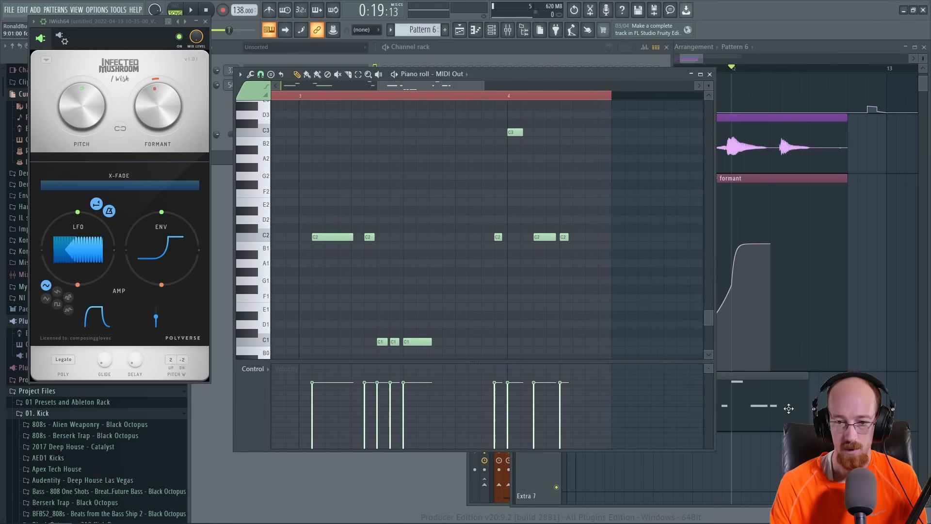
Lower the C3 note at the start of bar 4 in Pattern 6's MIDI Out part to C2 and listen to it.
{"action": "left_click", "coordinate": [789, 408]}
{"action": "scroll", "coordinate": [825, 388], "scroll_direction": "down", "scroll_amount": 4}
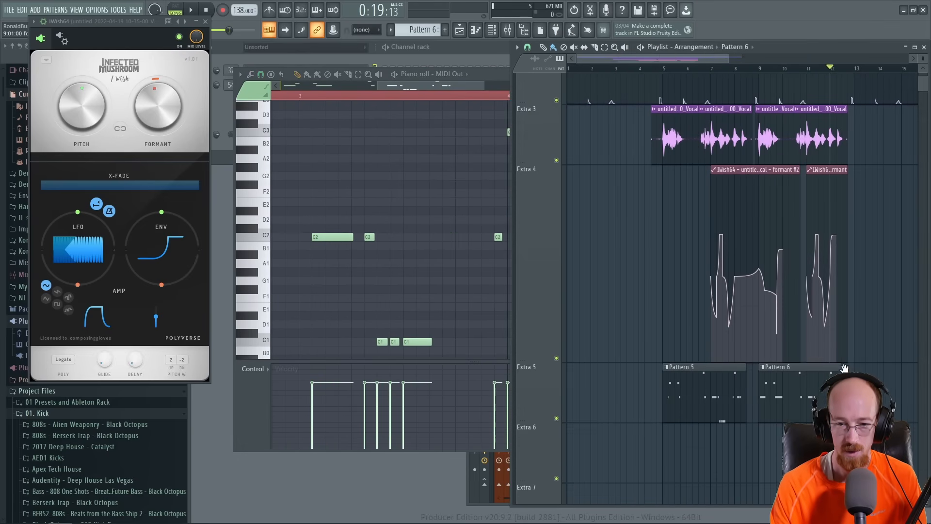
{"action": "left_click_drag", "start_coordinate": [839, 389], "coordinate": [704, 374]}
{"action": "double_click", "coordinate": [698, 376]}
{"action": "left_click_drag", "start_coordinate": [274, 205], "coordinate": [564, 303]}
{"action": "key", "text": "ctrl+Down"}
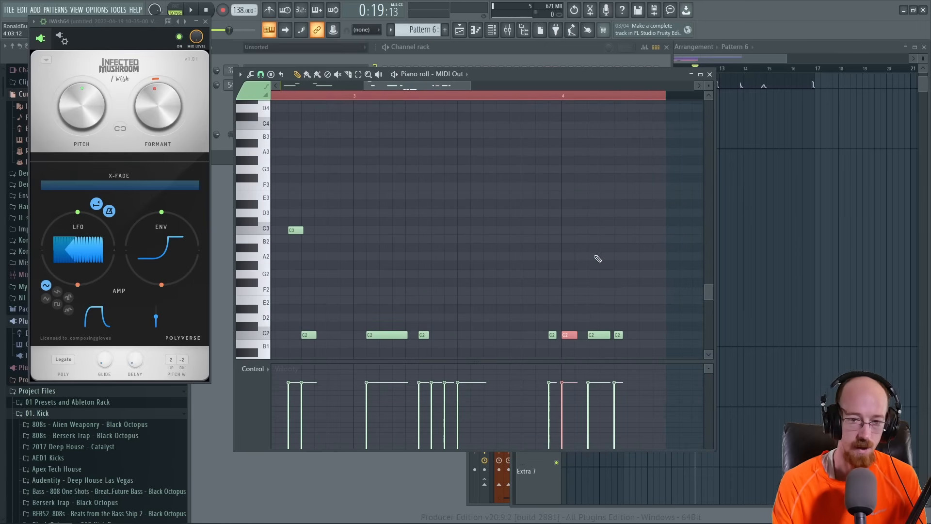
{"action": "key", "text": "space"}
{"action": "key", "text": "space"}
Lower the C2 note at step 3 of bar 4 by an octave to C1 and listen to the change.
{"action": "scroll", "coordinate": [602, 276], "scroll_direction": "down", "scroll_amount": 3}
{"action": "left_click", "coordinate": [600, 231], "text": "ctrl"}
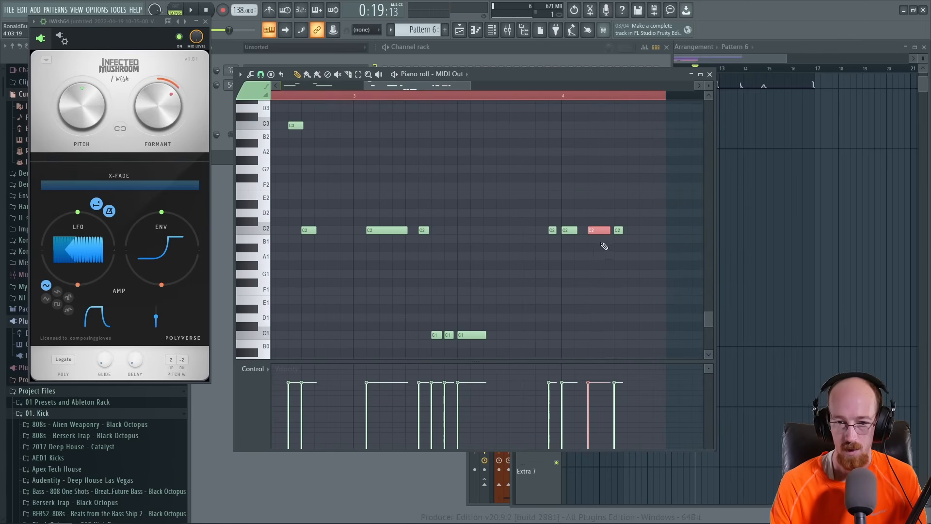
{"action": "key", "text": "space"}
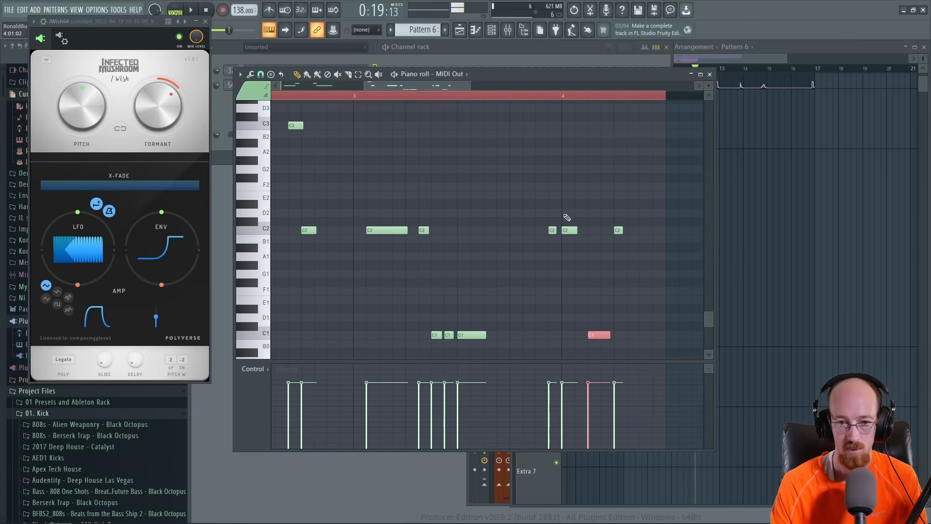
{"action": "key", "text": "space"}
Try a one-step G1 note at step 4 of bar 4 during playback and delete it.
{"action": "left_click", "coordinate": [602, 273]}
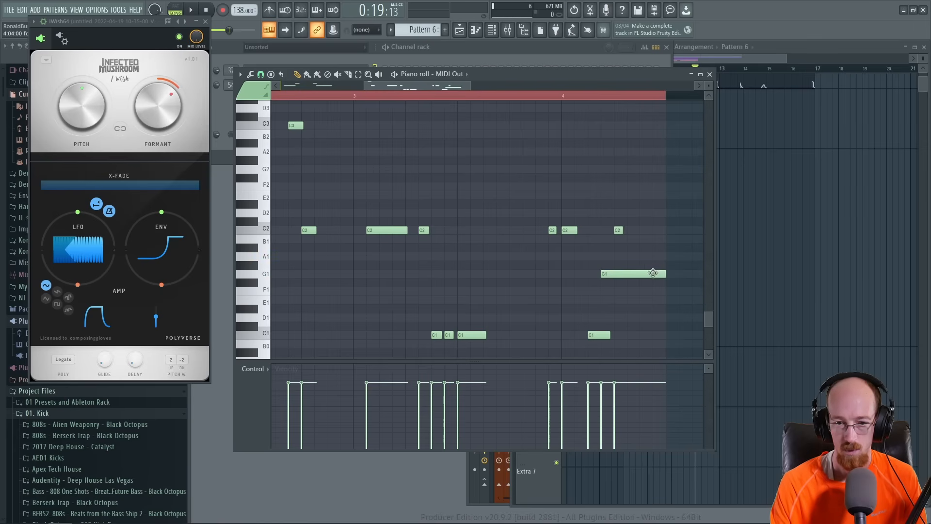
{"action": "key", "text": "space"}
{"action": "left_click_drag", "start_coordinate": [665, 274], "coordinate": [615, 280]}
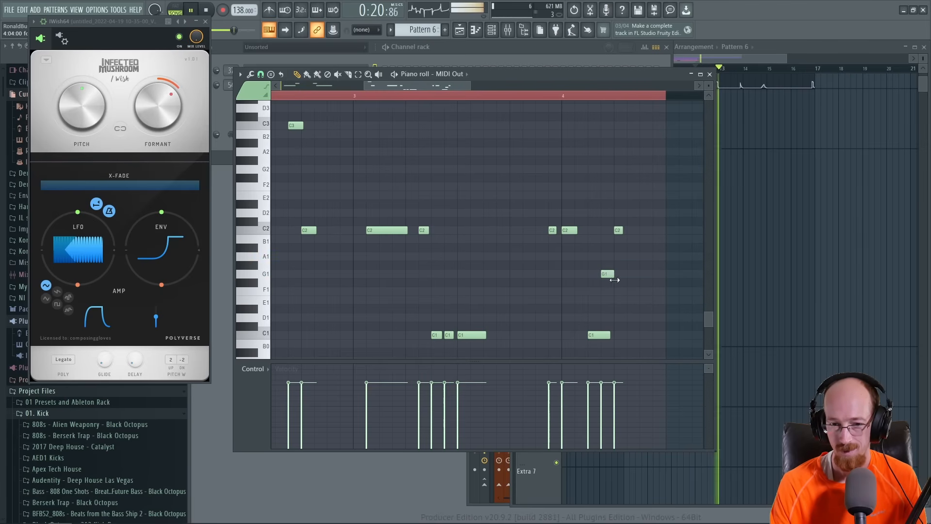
{"action": "scroll", "coordinate": [606, 271], "scroll_direction": "down", "scroll_amount": 2}
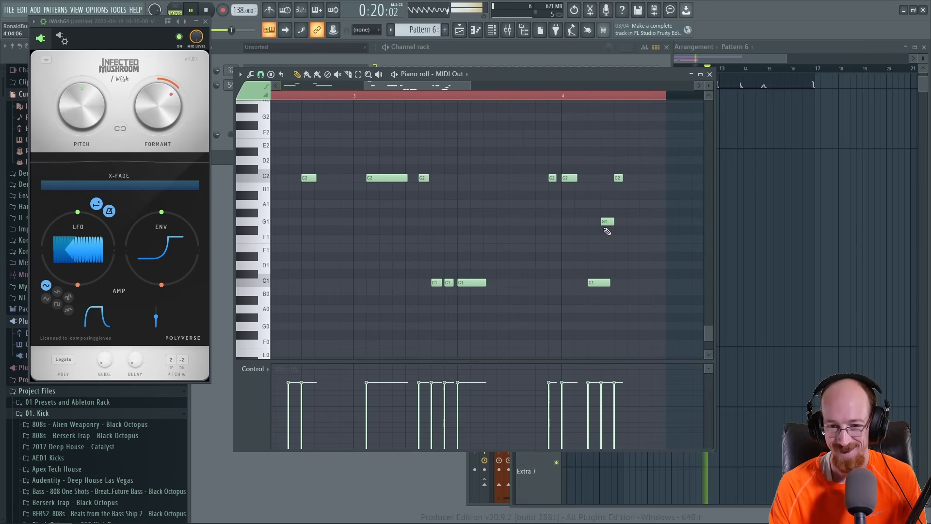
{"action": "right_click", "coordinate": [608, 222]}
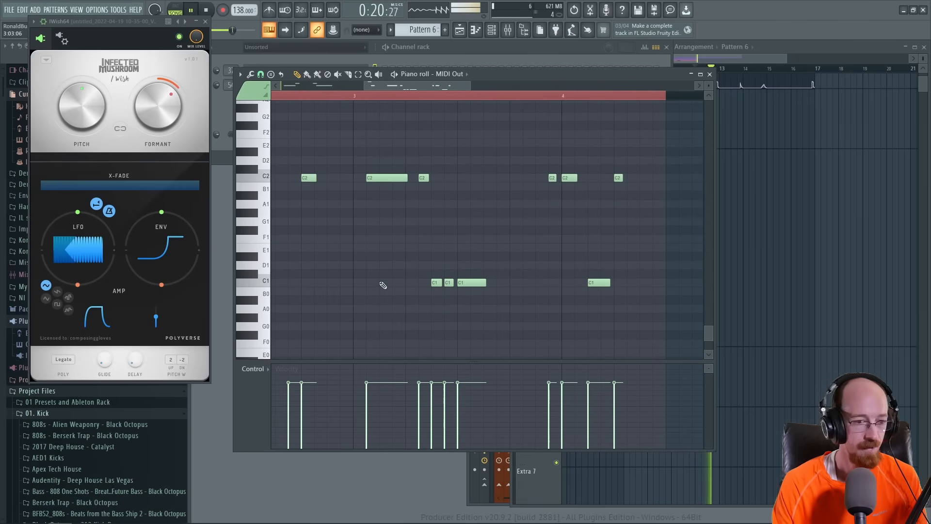
{"action": "key", "text": "space"}
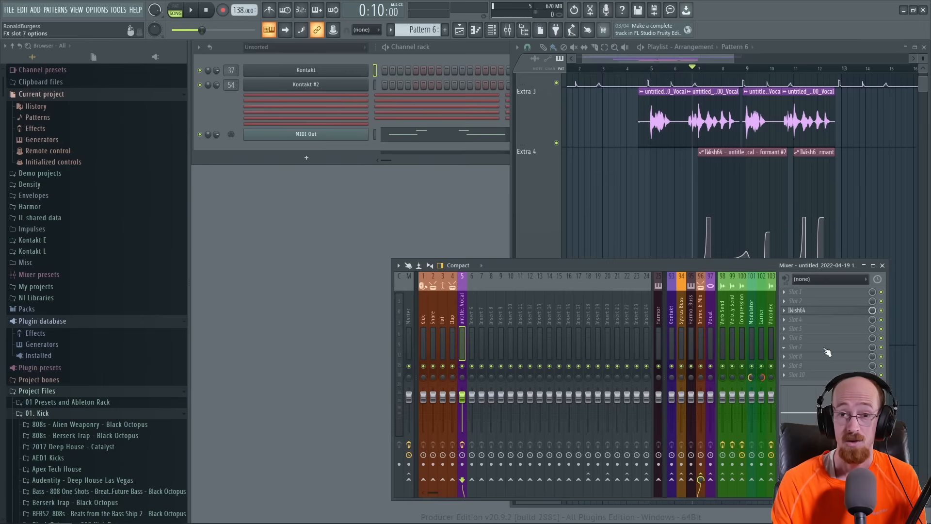
Load Comet32 in effect slot 7 of the vocal's mixer track and select its Thick Debris preset.
{"action": "key", "text": "F8"}
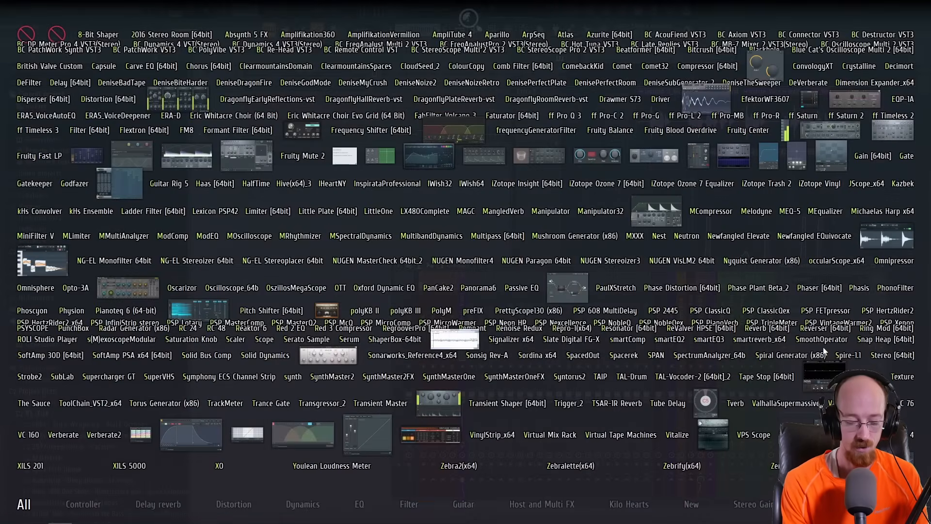
{"action": "type", "text": "comet"}
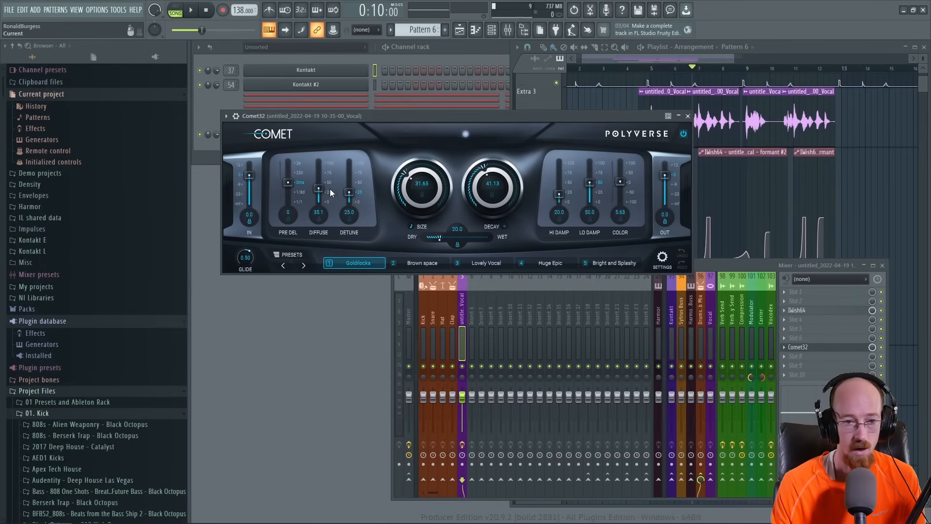
{"action": "left_click", "coordinate": [291, 255]}
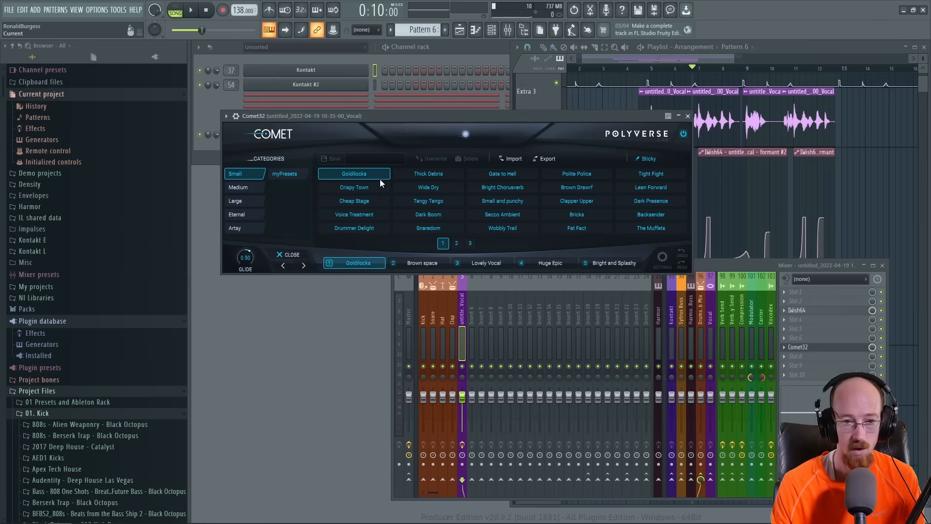
{"action": "left_click_drag", "start_coordinate": [584, 116], "coordinate": [500, 120]}
Play the arrangement from just before bar 5 to hear the vocal with the Comet reverb.
{"action": "left_click", "coordinate": [643, 64]}
{"action": "left_click", "coordinate": [644, 67]}
{"action": "key", "text": "space"}
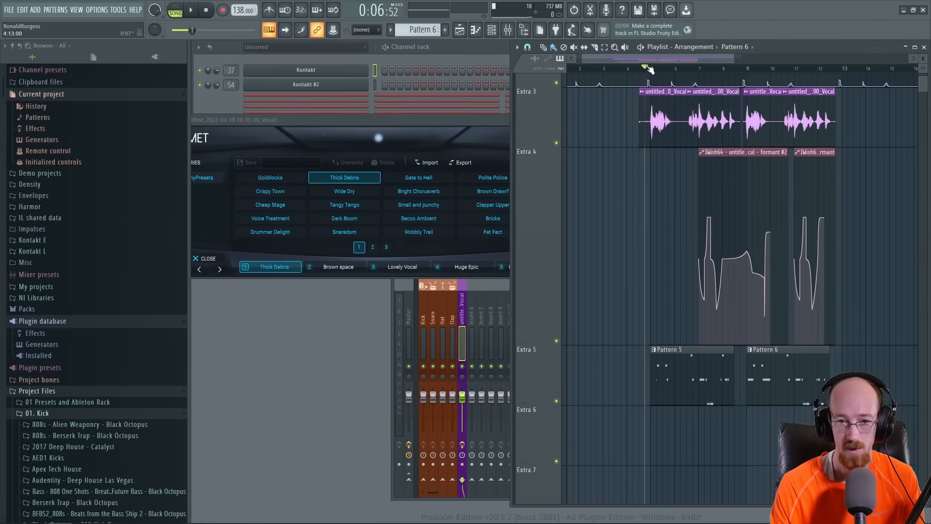
Load Comet's Small and punchy preset in morph slot 1 during playback, stop, and close the preset browser.
{"action": "left_click_drag", "start_coordinate": [404, 120], "coordinate": [466, 126]}
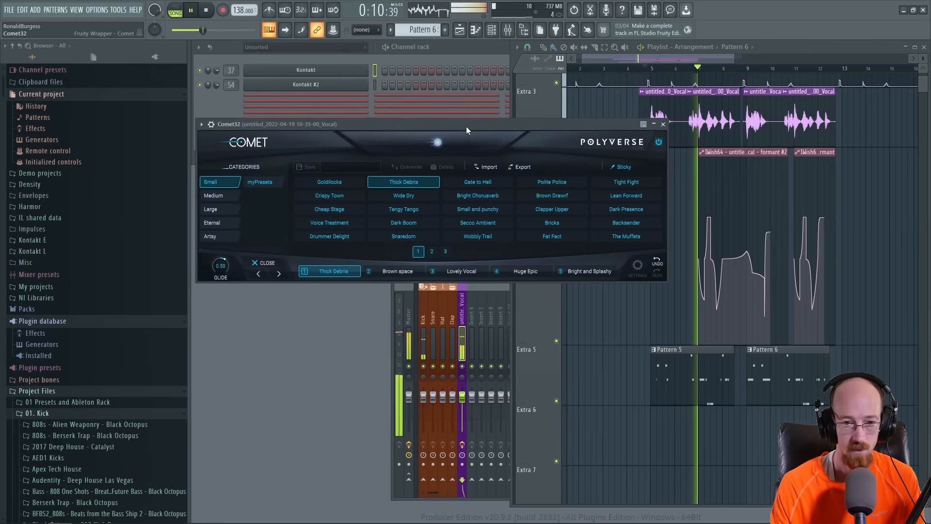
{"action": "left_click", "coordinate": [475, 210]}
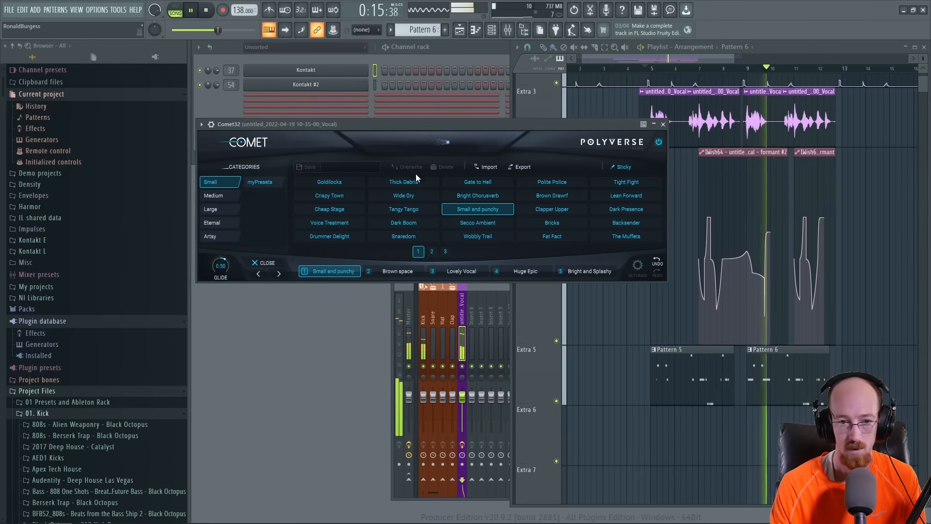
{"action": "key", "text": "space"}
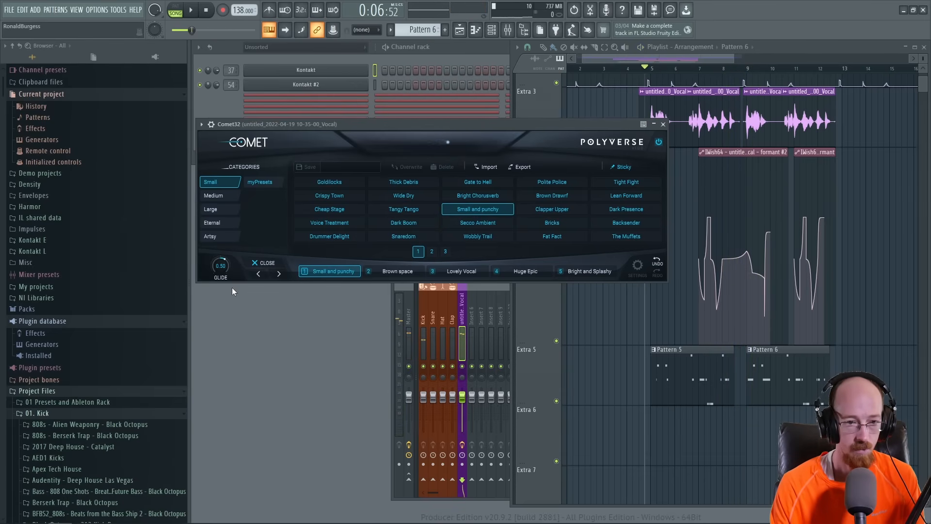
{"action": "left_click", "coordinate": [266, 263]}
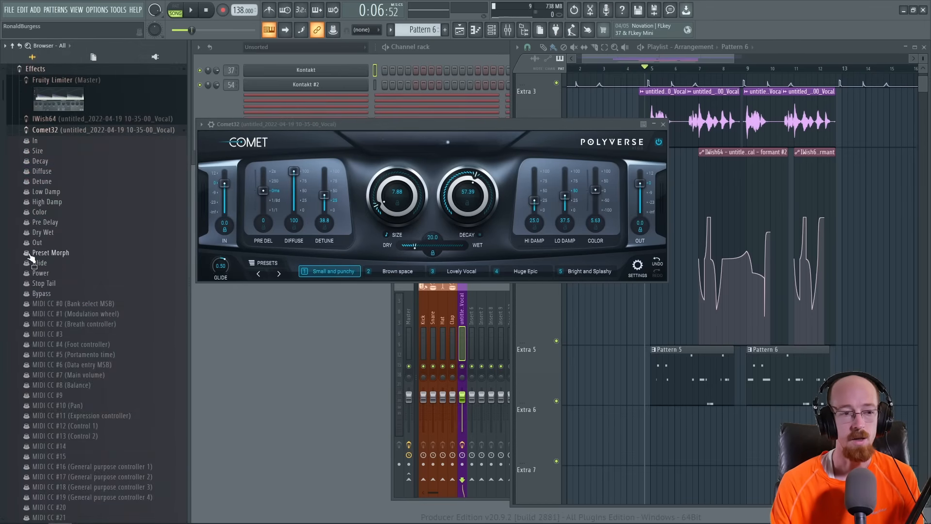
Create an automation clip for Comet32's Preset Morph parameter on the vocal track.
{"action": "left_click_drag", "start_coordinate": [54, 260], "coordinate": [80, 253]}
{"action": "right_click", "coordinate": [57, 252]}
{"action": "left_click", "coordinate": [88, 296]}
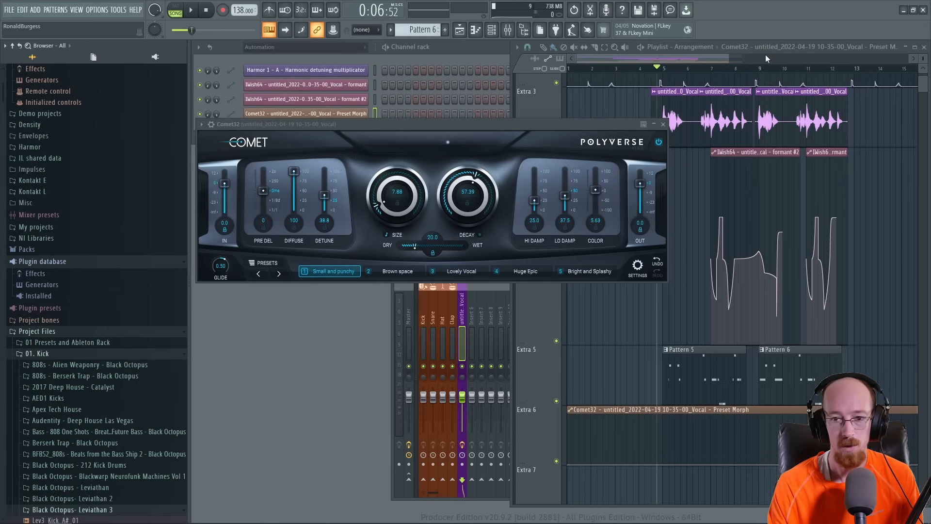
Shape a Preset Morph peak rising after bar 6 to about 67% near bar 7.5 and falling almost to zero near bar 8.5.
{"action": "left_click", "coordinate": [696, 60]}
{"action": "scroll", "coordinate": [686, 395], "scroll_direction": "down", "scroll_amount": 4}
{"action": "scroll", "coordinate": [686, 349], "scroll_direction": "up", "scroll_amount": 6}
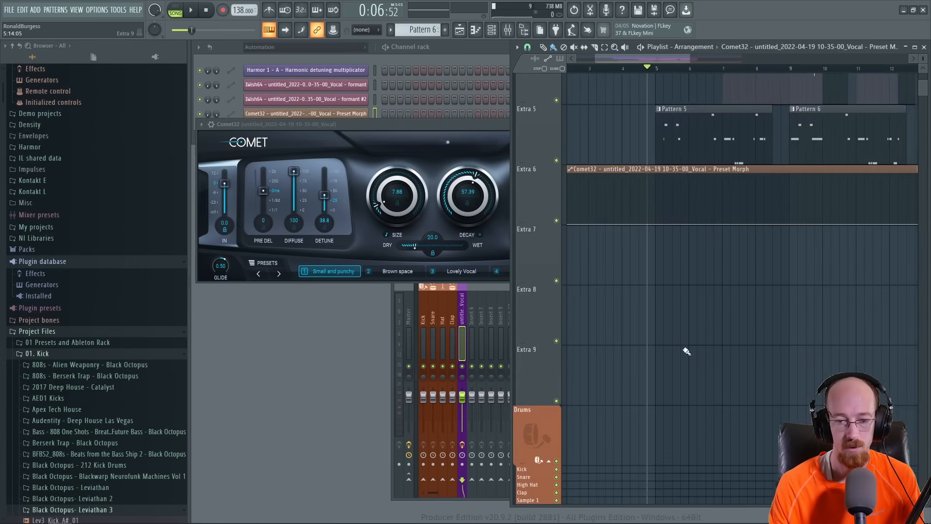
{"action": "left_click_drag", "start_coordinate": [697, 252], "coordinate": [668, 271]}
{"action": "left_click_drag", "start_coordinate": [418, 273], "coordinate": [318, 269]}
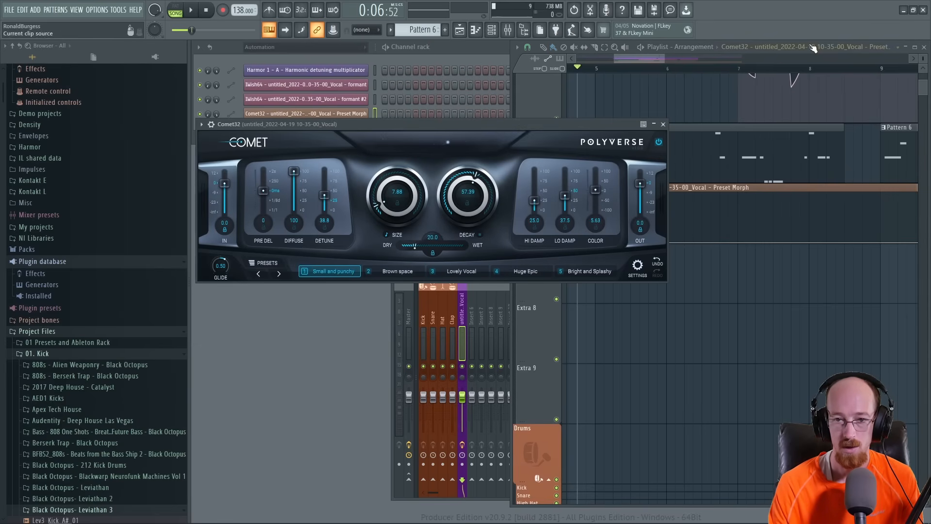
{"action": "left_click", "coordinate": [633, 59]}
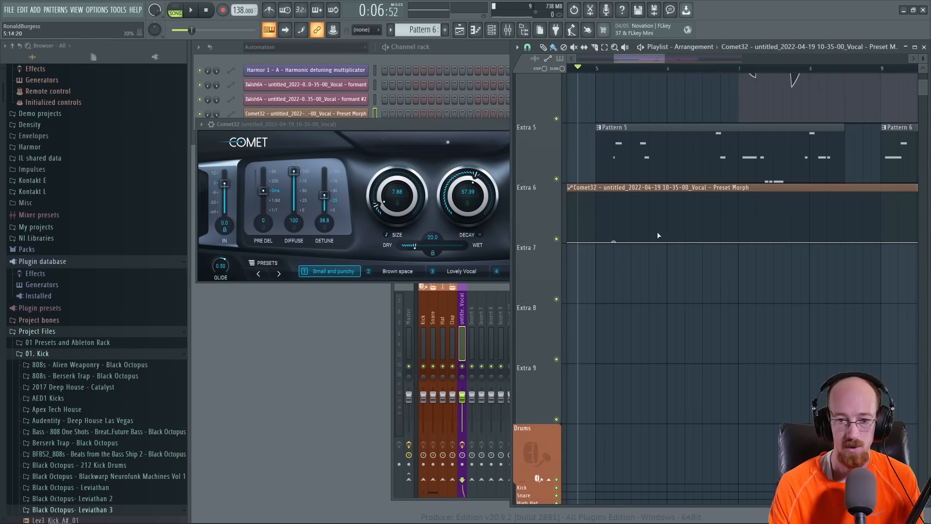
{"action": "left_click", "coordinate": [774, 209]}
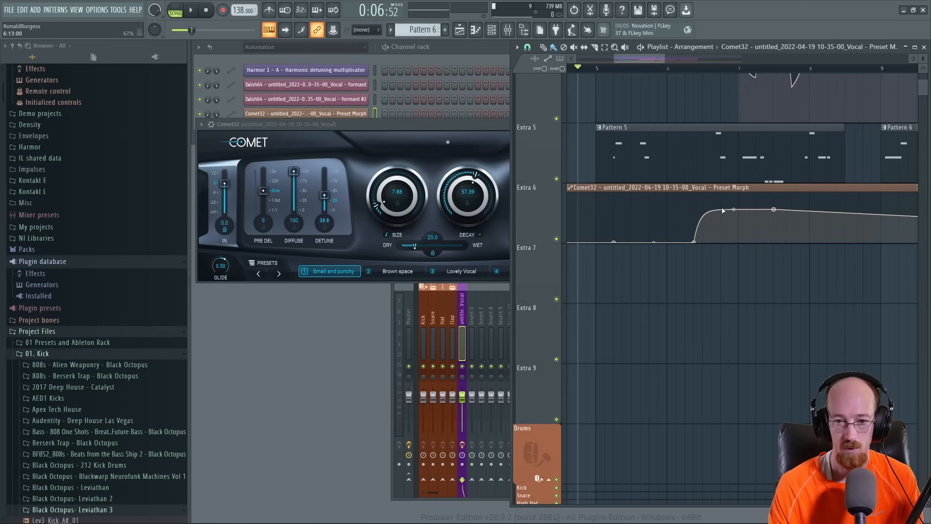
{"action": "left_click_drag", "start_coordinate": [734, 209], "coordinate": [734, 227]}
{"action": "key", "text": "space"}
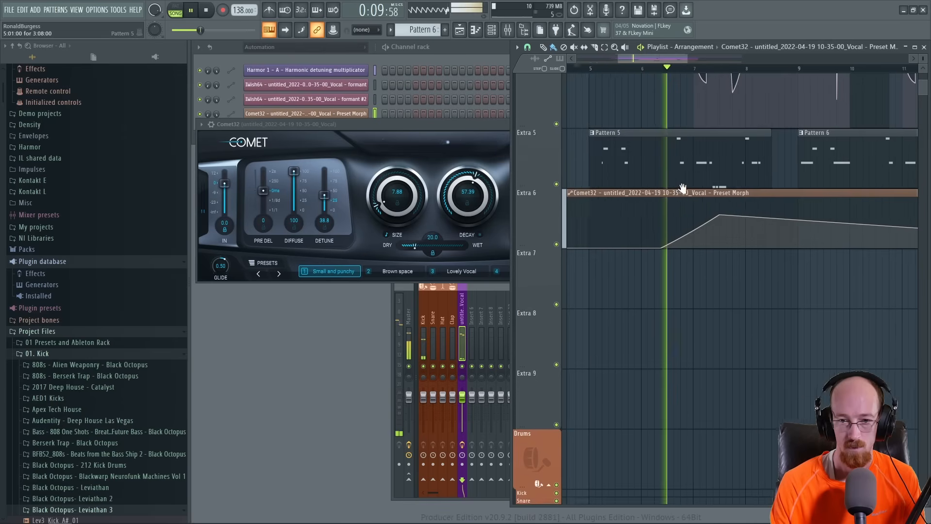
{"action": "left_click", "coordinate": [729, 224]}
{"action": "left_click_drag", "start_coordinate": [734, 224], "coordinate": [734, 251]}
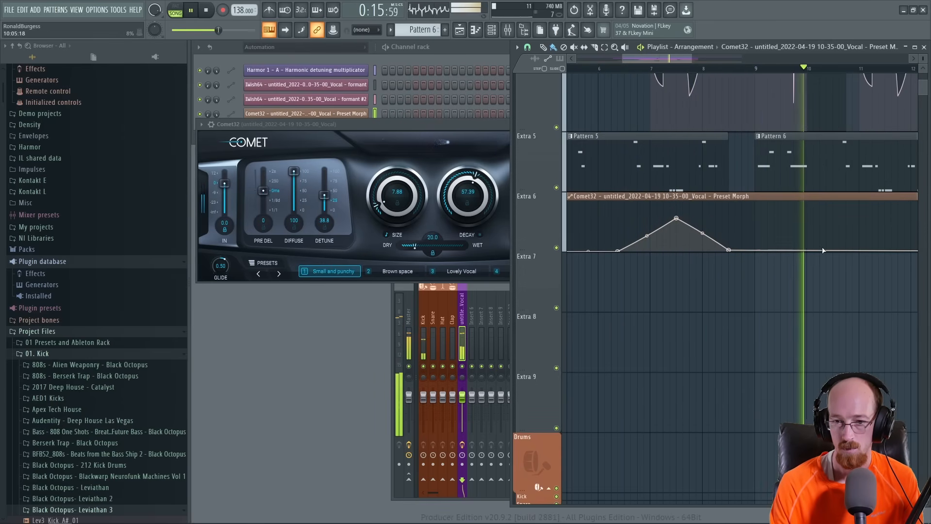
Add a second Preset Morph peak of 88% at step 9 of bar 11, dropping to a lower point near bar 12.5.
{"action": "scroll", "coordinate": [820, 235], "scroll_direction": "right", "scroll_amount": 3}
{"action": "left_click", "coordinate": [753, 235]}
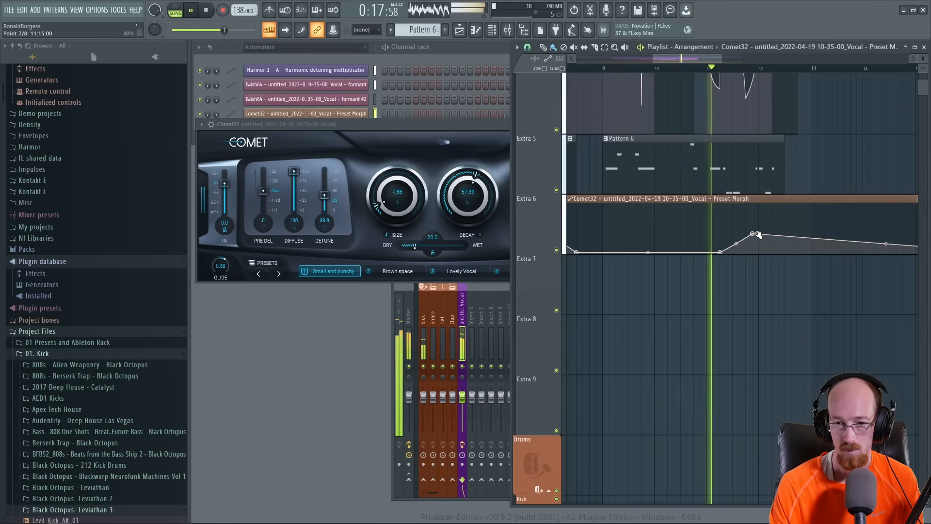
{"action": "left_click_drag", "start_coordinate": [752, 235], "coordinate": [733, 210]}
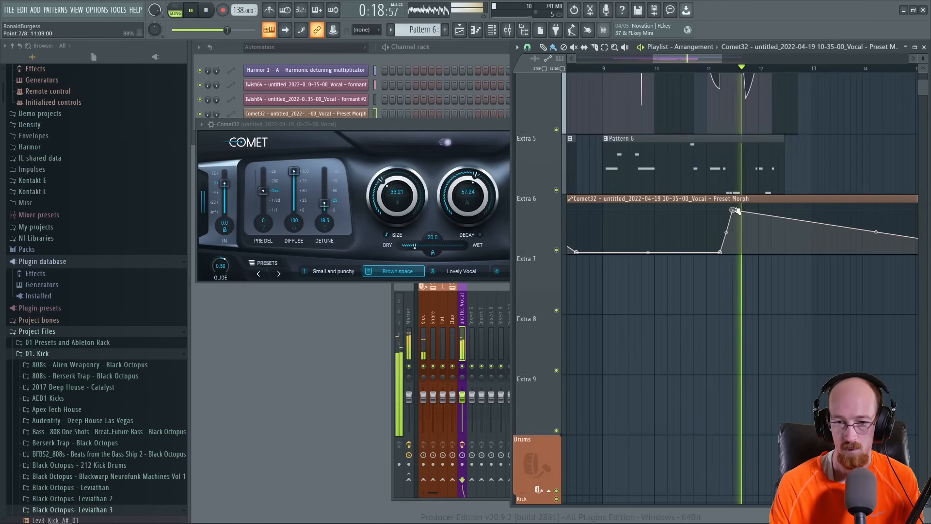
{"action": "left_click", "coordinate": [786, 237]}
{"action": "key", "text": "space"}
Load Brown Drawrf into Comet's morph slot 2 and Bellasol into slot 3.
{"action": "left_click", "coordinate": [400, 125]}
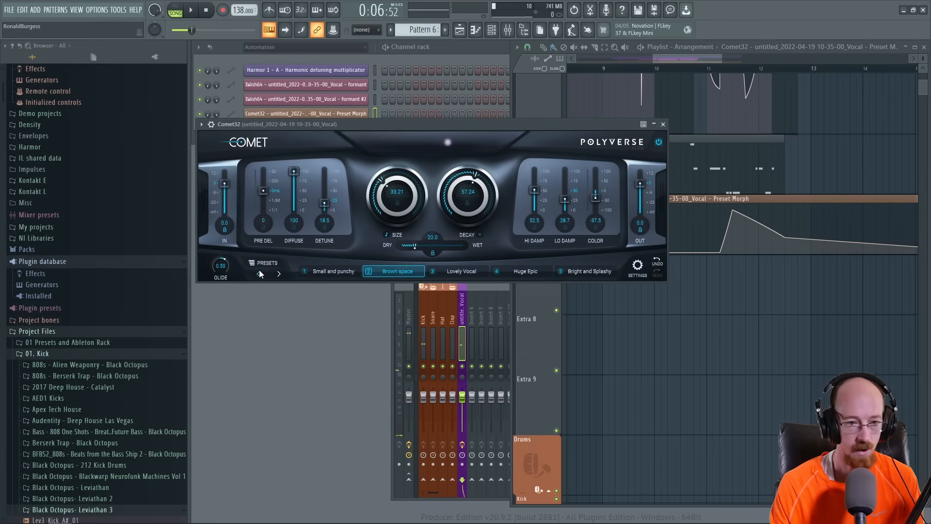
{"action": "left_click", "coordinate": [273, 265]}
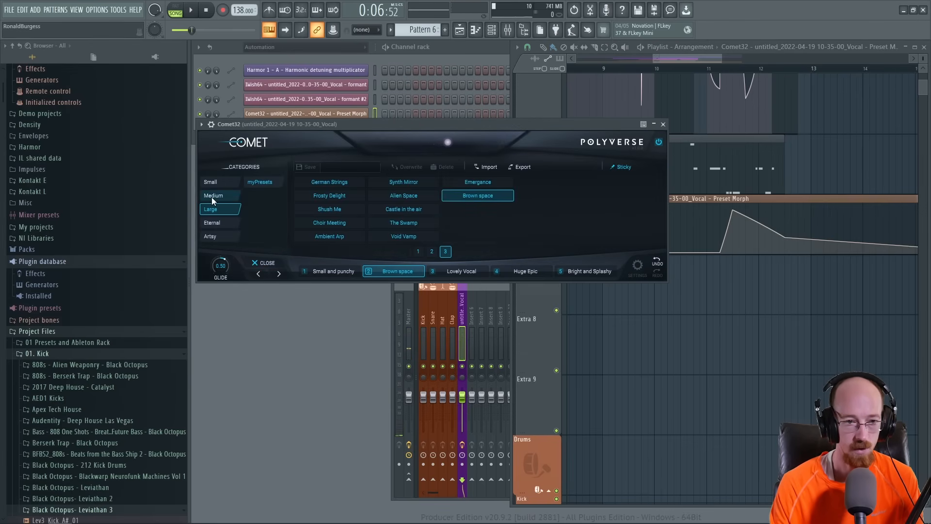
{"action": "left_click", "coordinate": [221, 184]}
{"action": "left_click", "coordinate": [551, 200]}
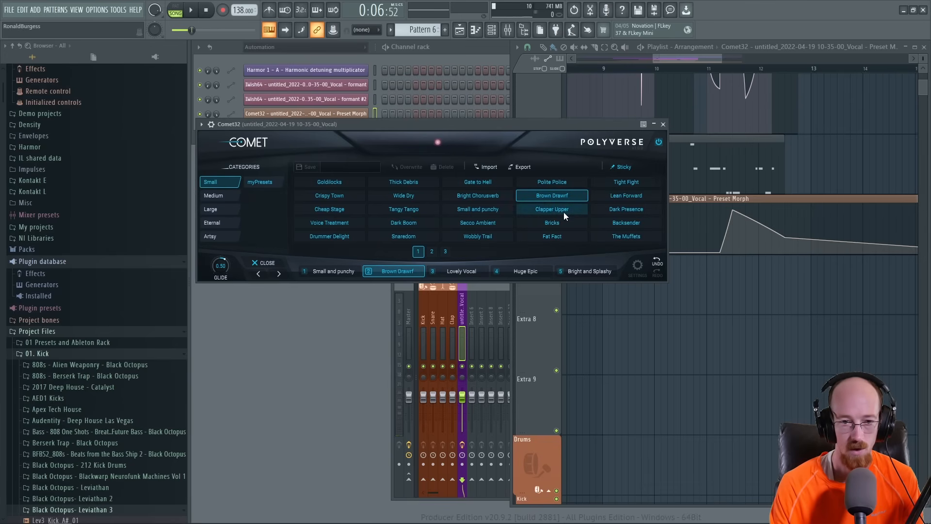
{"action": "left_click", "coordinate": [470, 273]}
{"action": "left_click", "coordinate": [626, 222]}
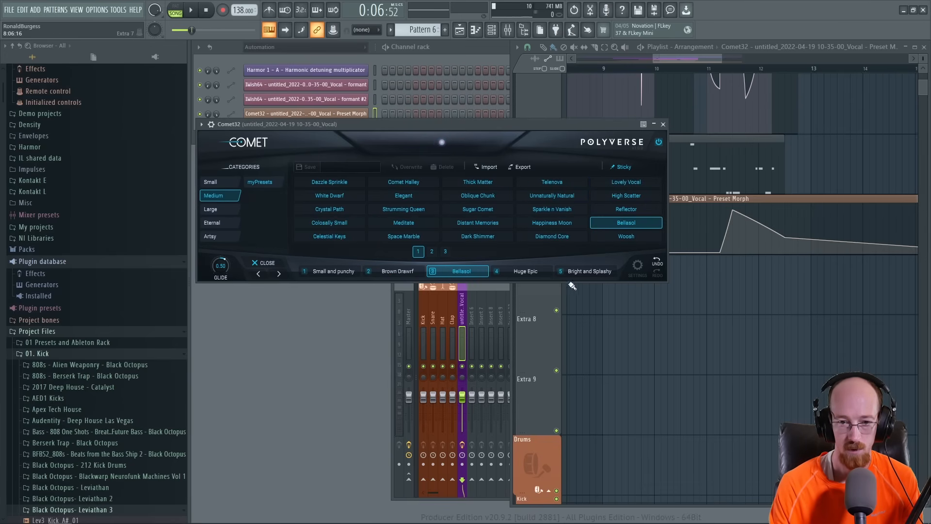
Load Clear Glass into Comet's morph slot 4 and Dark Boom into slot 5.
{"action": "left_click", "coordinate": [524, 272]}
{"action": "left_click", "coordinate": [388, 236]}
{"action": "left_click", "coordinate": [582, 271]}
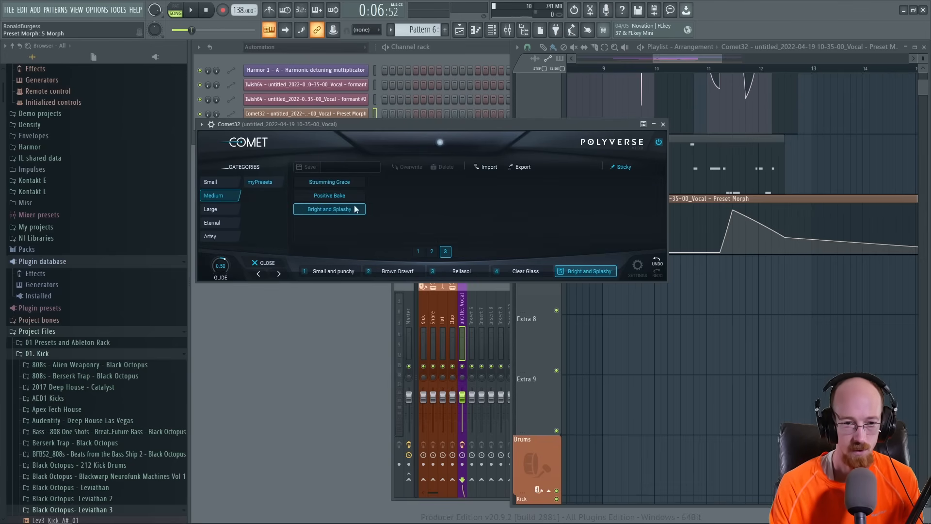
{"action": "left_click", "coordinate": [214, 181]}
{"action": "left_click", "coordinate": [396, 227]}
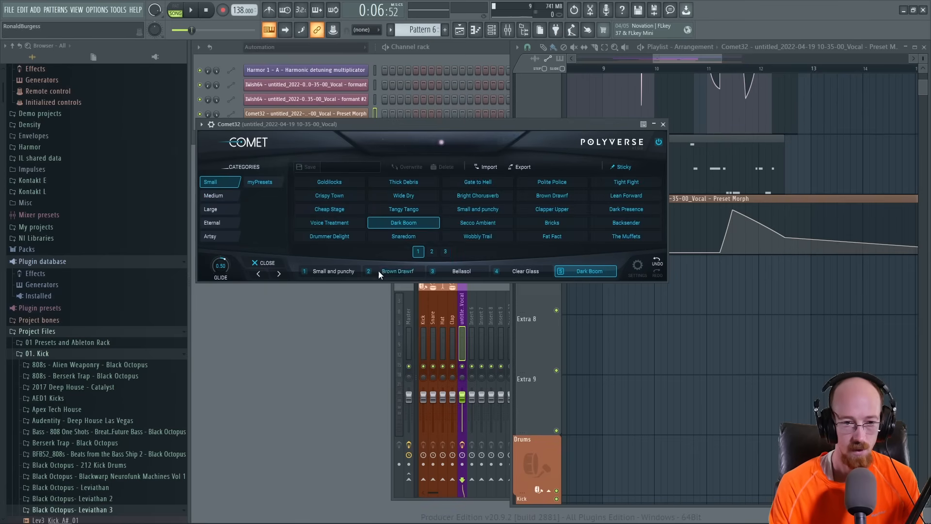
Replace the preset in Comet's morph slot 4 with Dark Boom.
{"action": "left_click", "coordinate": [521, 271]}
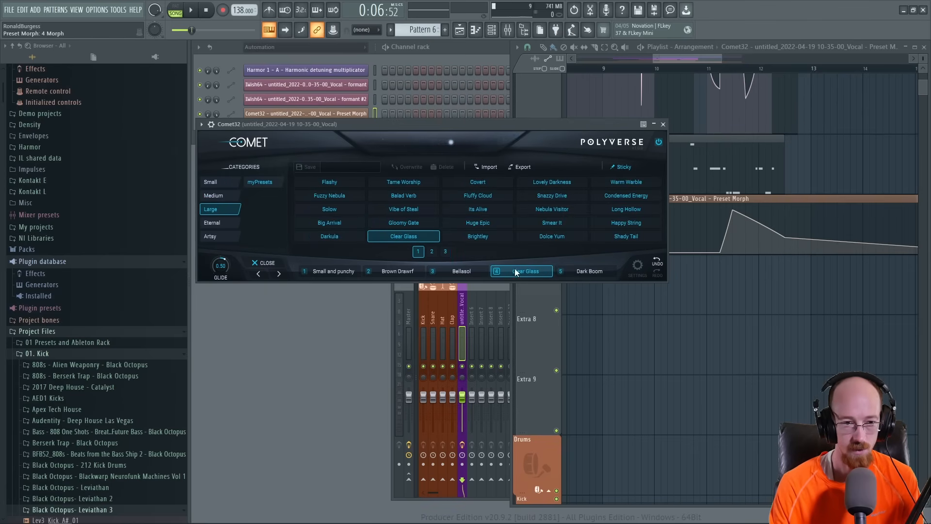
{"action": "left_click", "coordinate": [215, 183]}
{"action": "left_click", "coordinate": [403, 223]}
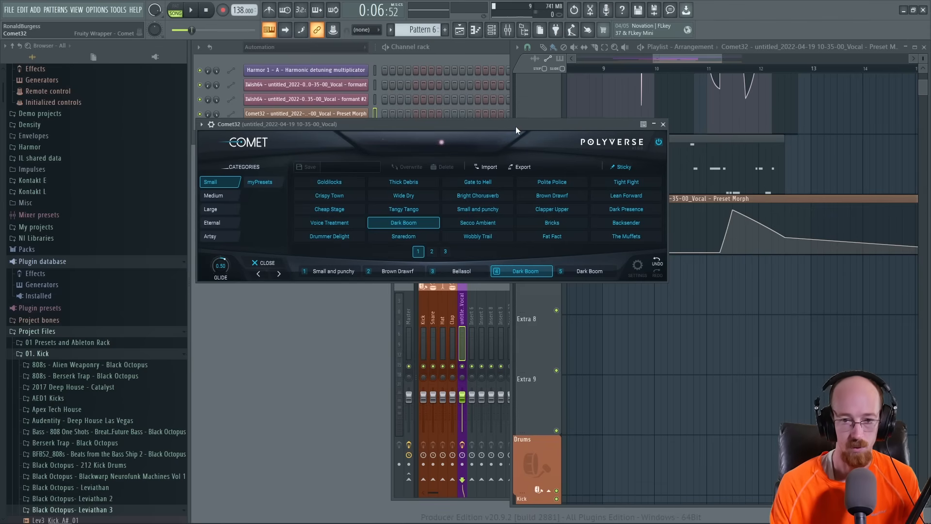
Play the arrangement to hear the vocal with the morphing Comet presets, and close the Comet window.
{"action": "key", "text": "space"}
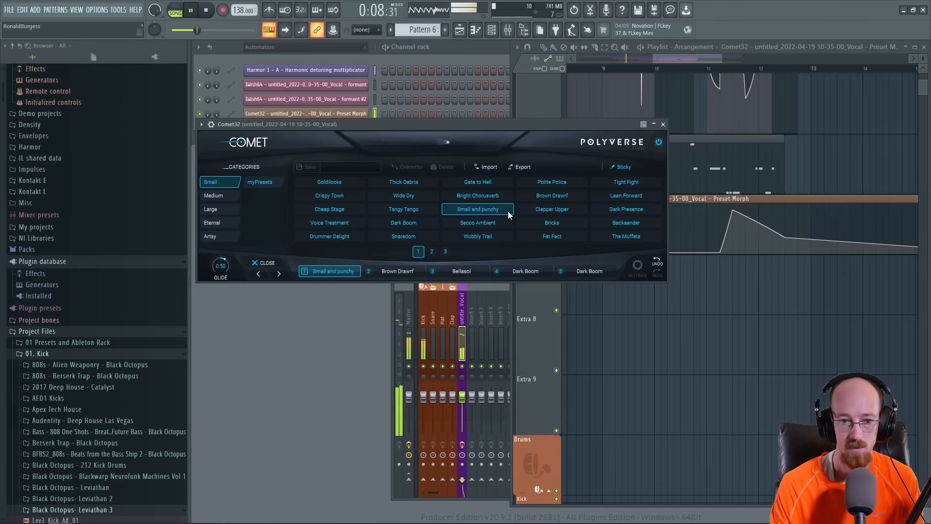
{"action": "left_click", "coordinate": [697, 59]}
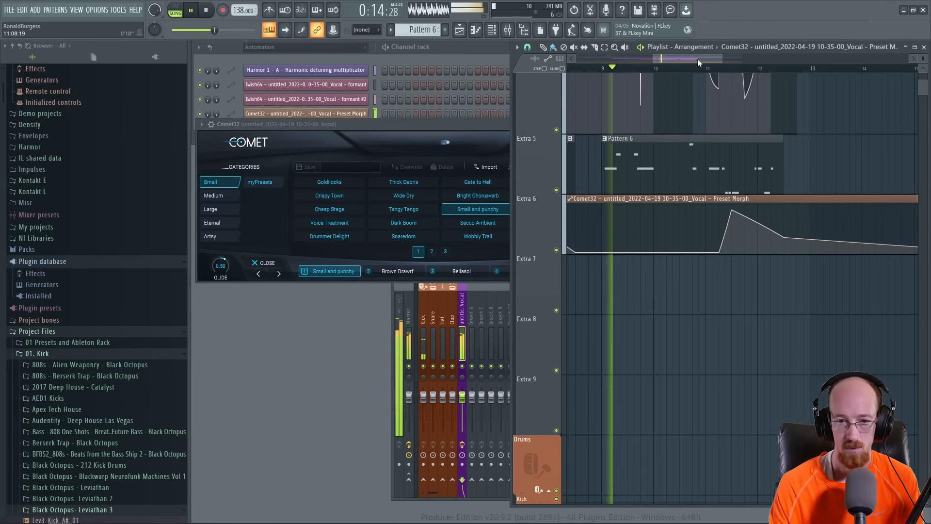
{"action": "scroll", "coordinate": [600, 151], "scroll_direction": "down", "scroll_amount": 3}
{"action": "left_click", "coordinate": [471, 121]}
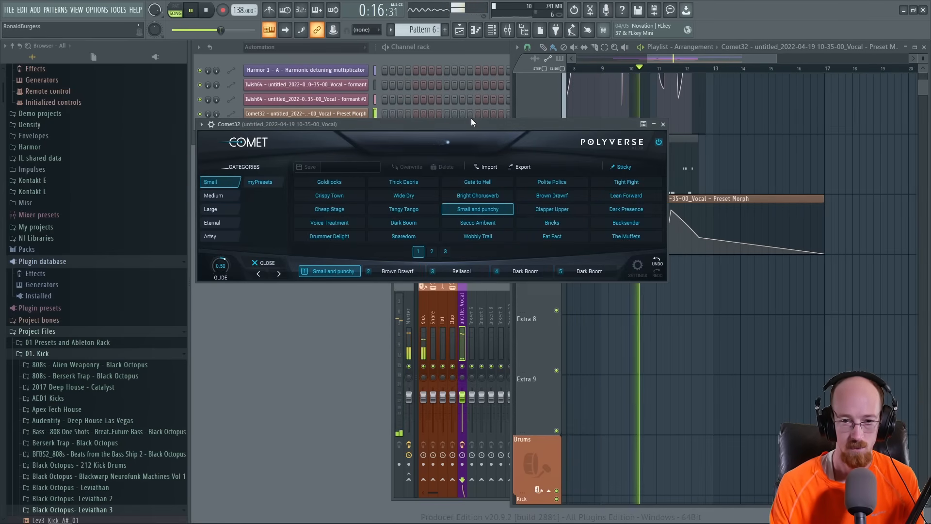
{"action": "left_click", "coordinate": [658, 120]}
{"action": "scroll", "coordinate": [619, 177], "scroll_direction": "down", "scroll_amount": 3}
{"action": "left_click_drag", "start_coordinate": [620, 175], "coordinate": [693, 159]}
{"action": "scroll", "coordinate": [679, 186], "scroll_direction": "up", "scroll_amount": 2}
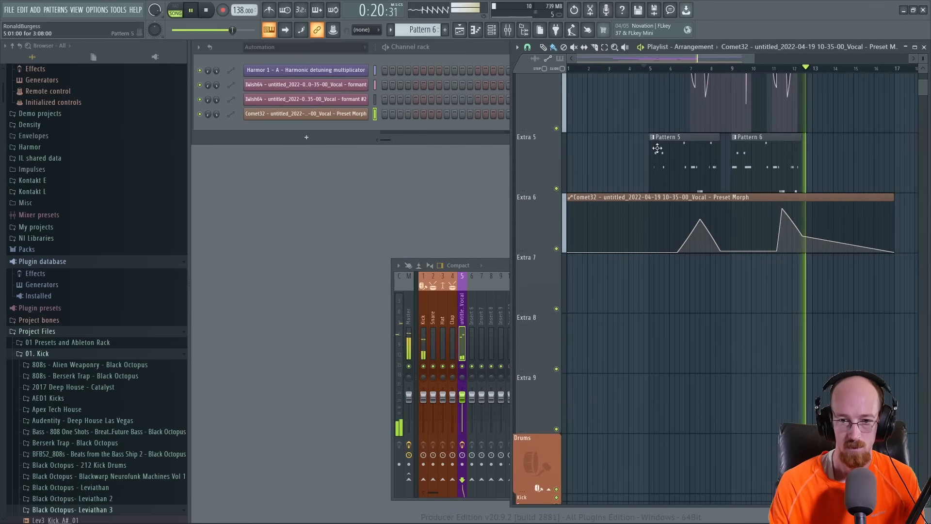
{"action": "scroll", "coordinate": [676, 208], "scroll_direction": "up", "scroll_amount": 3}
{"action": "key", "text": "space"}
Reduce the heights of playlist tracks Extra 3, Extra 4 and Extra 5 to fit more tracks in view.
{"action": "scroll", "coordinate": [587, 260], "scroll_direction": "up", "scroll_amount": 3}
{"action": "scroll", "coordinate": [566, 264], "scroll_direction": "down", "scroll_amount": 4}
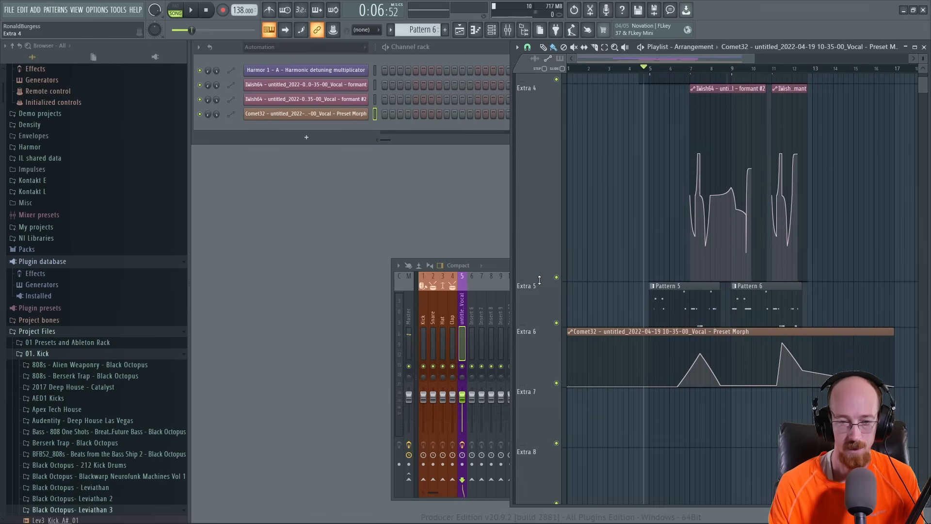
{"action": "scroll", "coordinate": [540, 281], "scroll_direction": "up", "scroll_amount": 3}
{"action": "scroll", "coordinate": [636, 246], "scroll_direction": "up", "scroll_amount": 1}
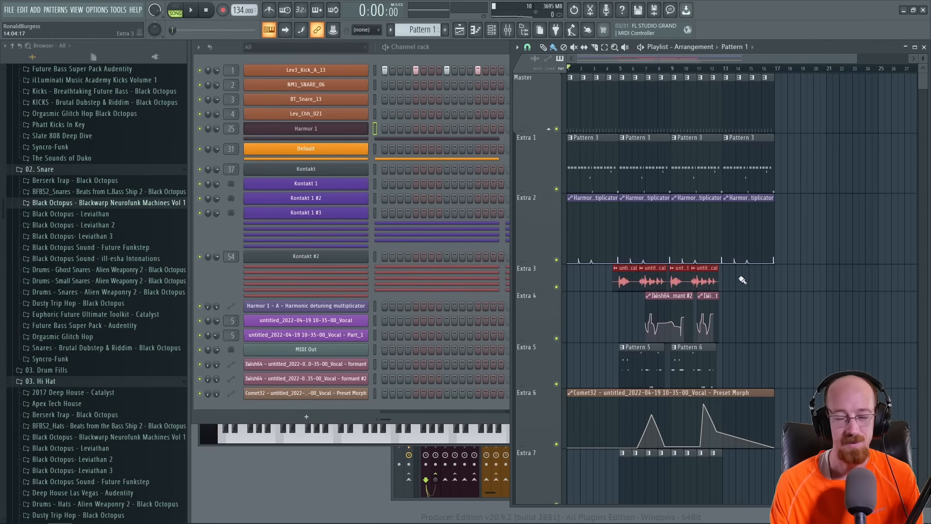
Review the finished arrangement's added patterns and play it from the start to hear the full mix.
{"action": "scroll", "coordinate": [740, 276], "scroll_direction": "down", "scroll_amount": 3}
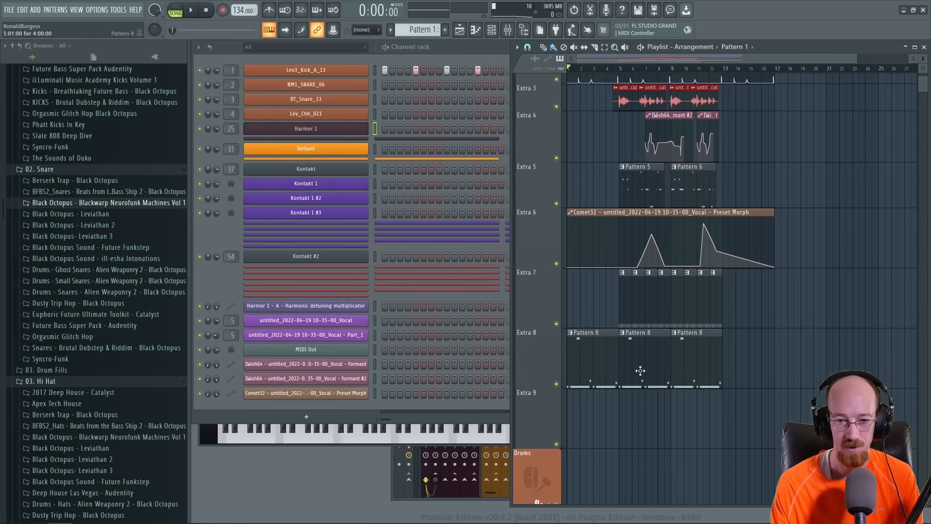
{"action": "scroll", "coordinate": [640, 371], "scroll_direction": "up", "scroll_amount": 3}
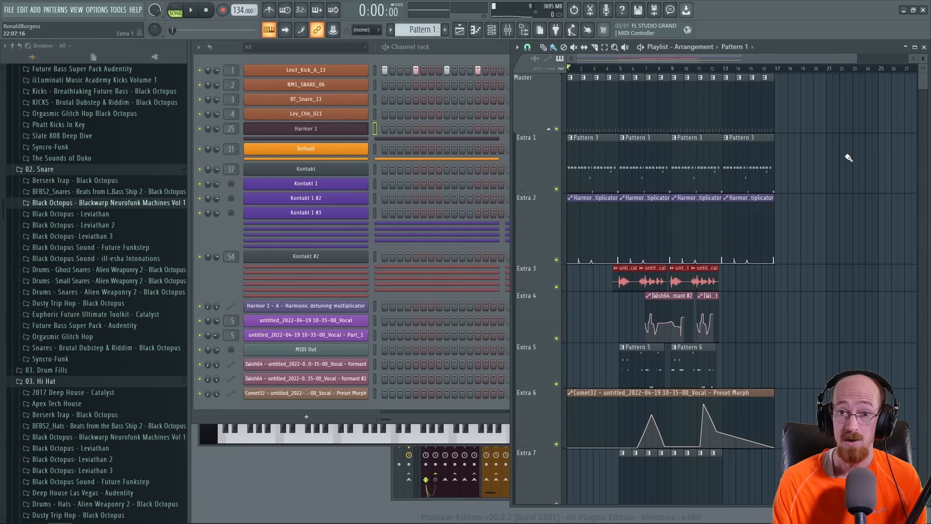
{"action": "key", "text": "space"}
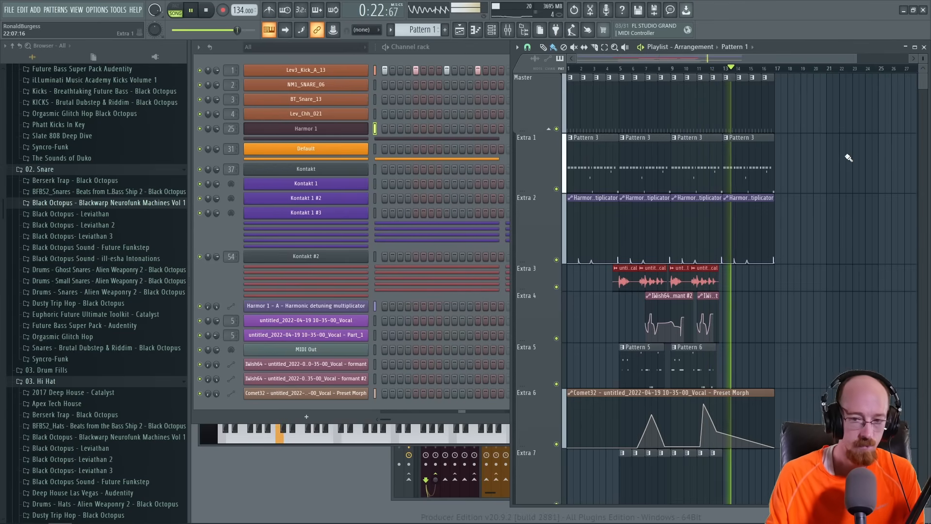
{"action": "key", "text": "space"}
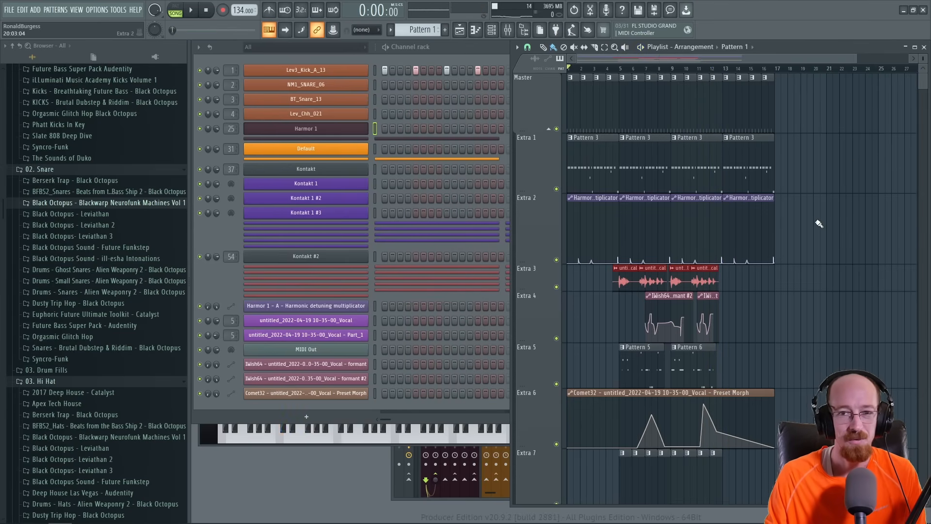
Select the vocal clips on Extra 3, and replace that selection with the Pattern 3 clips on Extra 1.
{"action": "left_click_drag", "start_coordinate": [616, 268], "coordinate": [728, 290]}
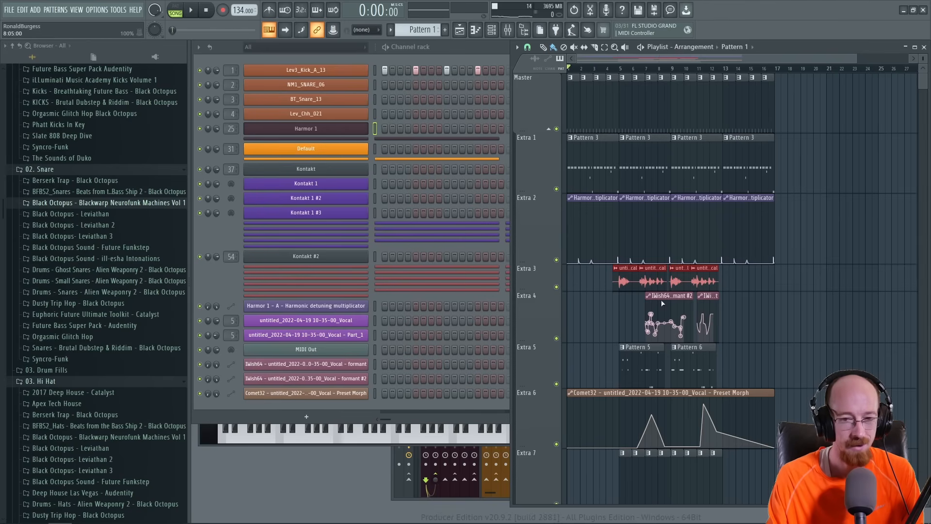
{"action": "left_click_drag", "start_coordinate": [593, 174], "coordinate": [743, 193]}
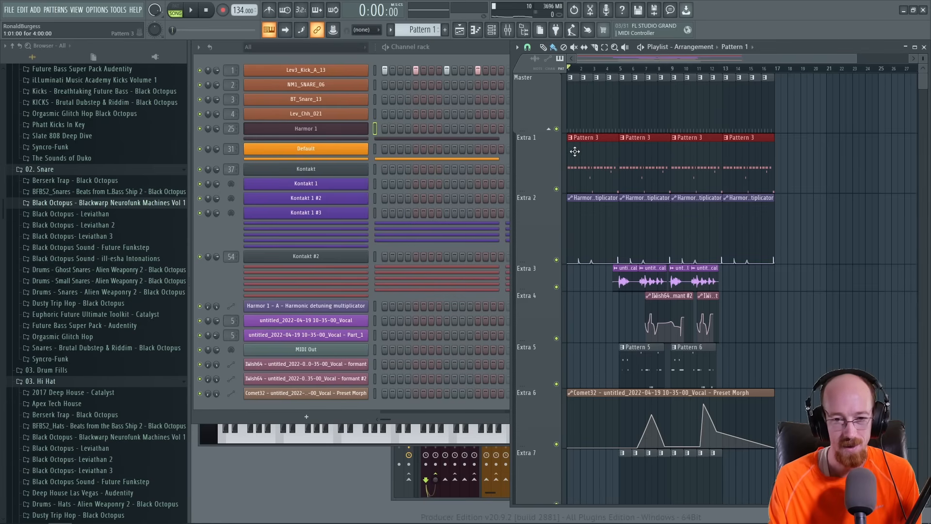
{"action": "scroll", "coordinate": [714, 216], "scroll_direction": "down", "scroll_amount": 2}
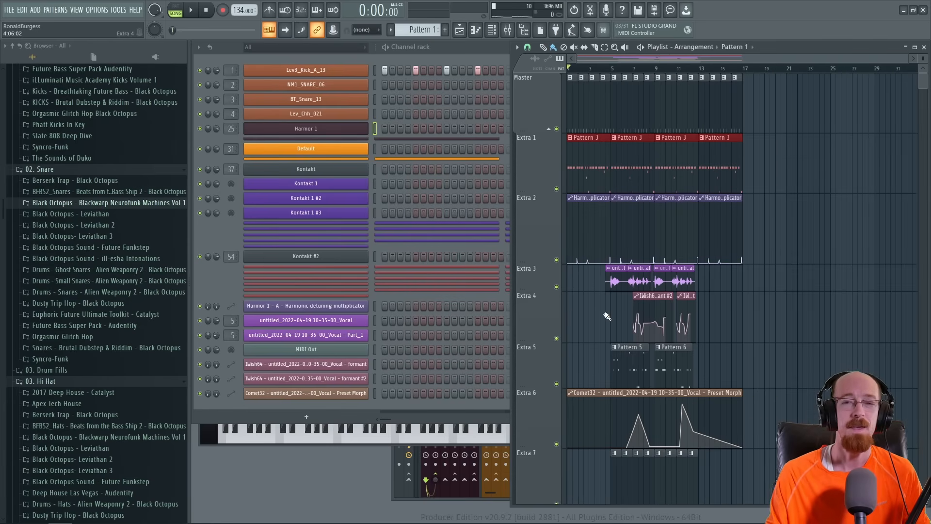